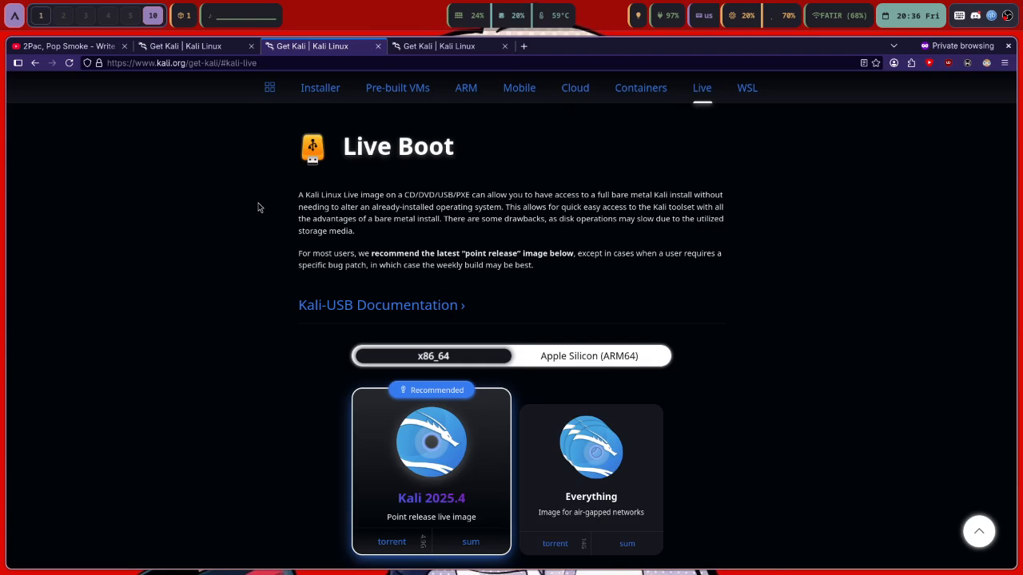
Switch to the fourth Get Kali tab and jump to its Installer Images downloads
click(439, 51)
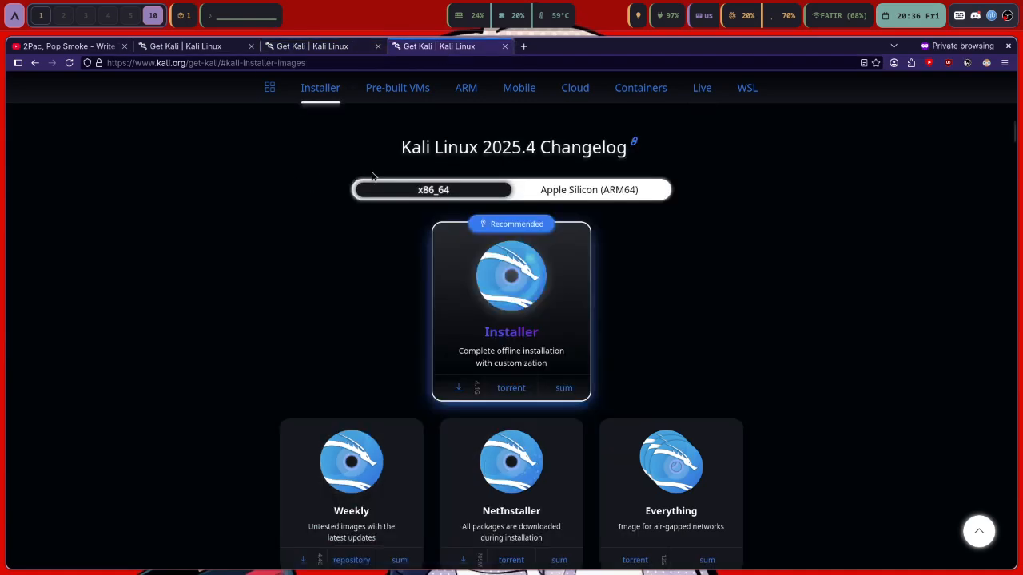
scroll(371, 177, up, 10)
scroll(364, 186, down, 1)
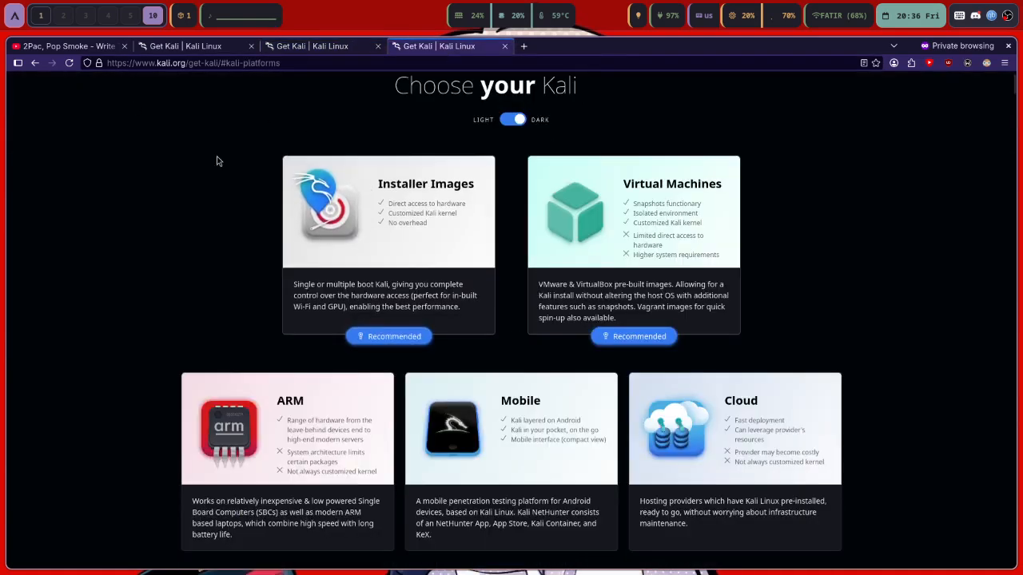
click(395, 293)
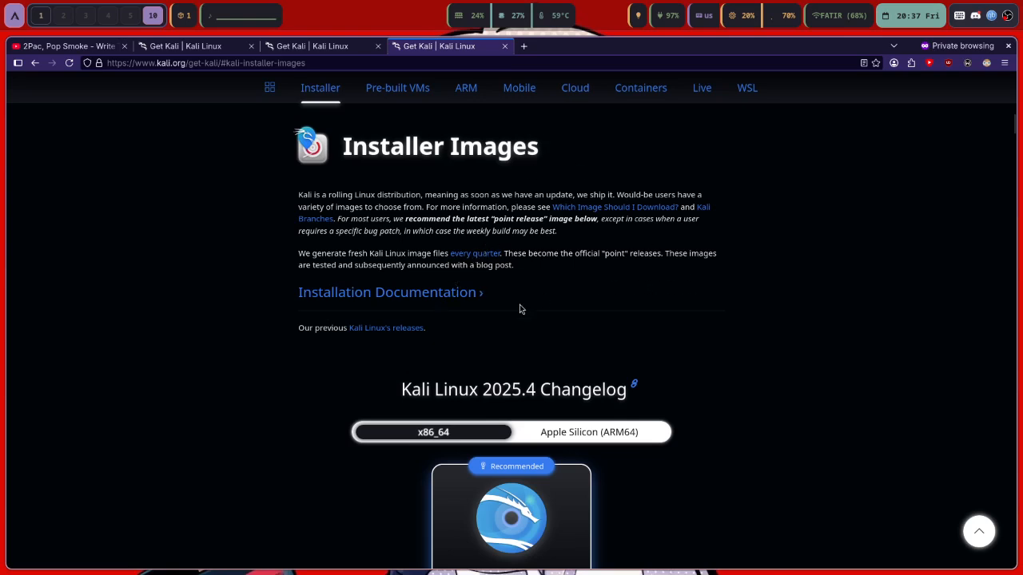
key(super+s)
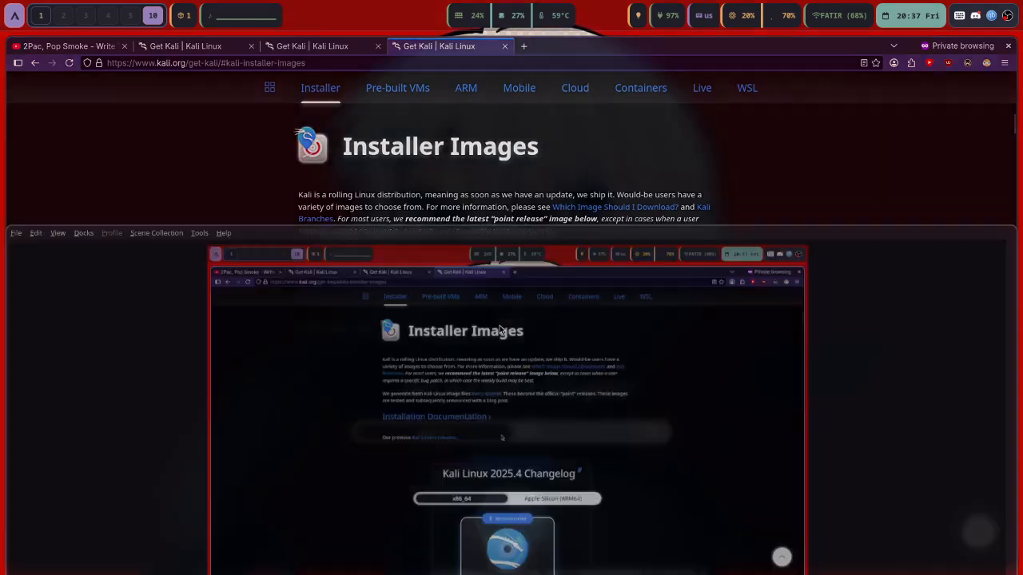
key(super+s)
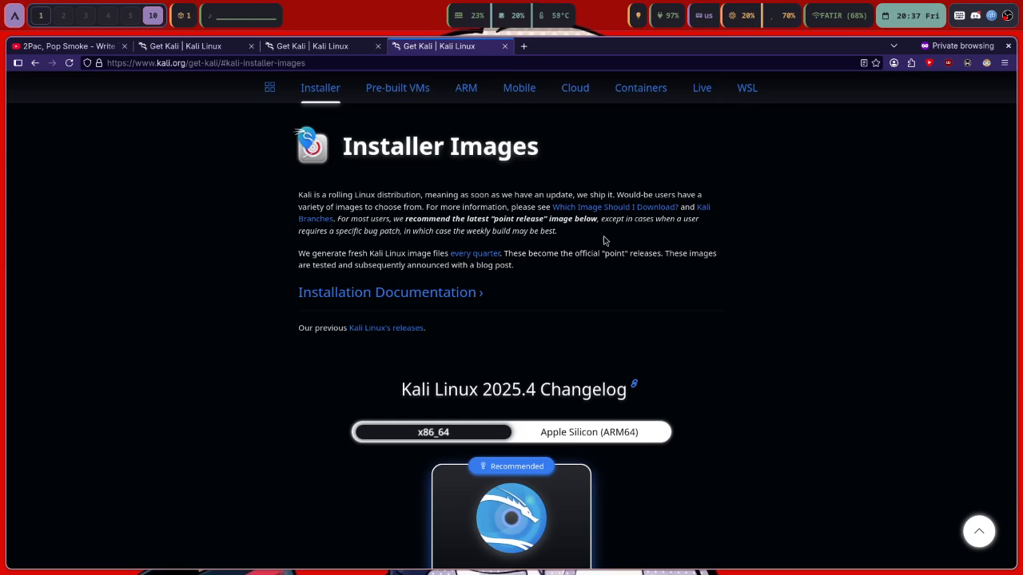
scroll(599, 341, down, 3)
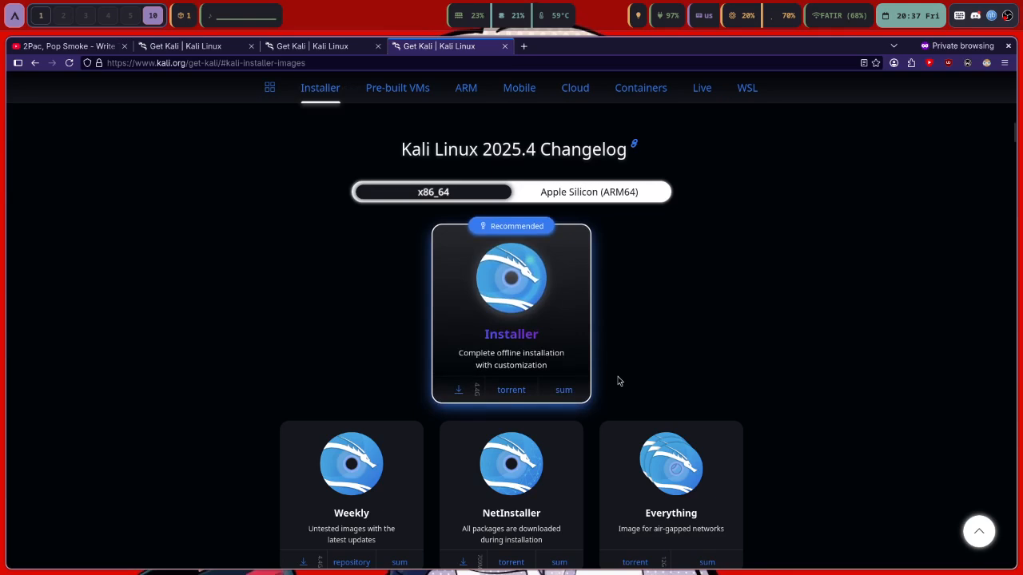
Check the installer cards, then select the downloaded Kali 2025.4 ISO in the file manager
scroll(617, 376, down, 1)
scroll(620, 379, up, 2)
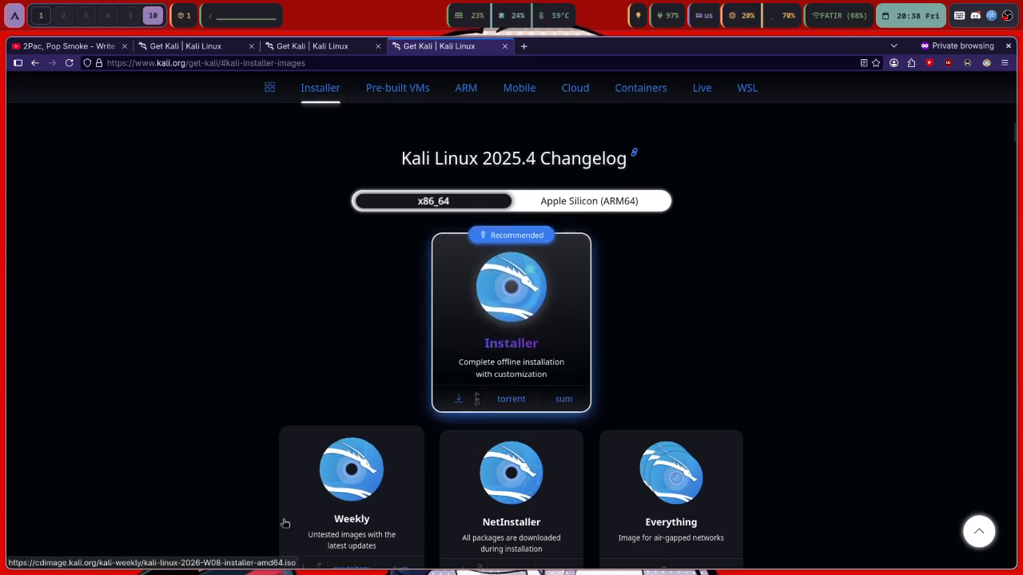
key(super+1)
click(265, 101)
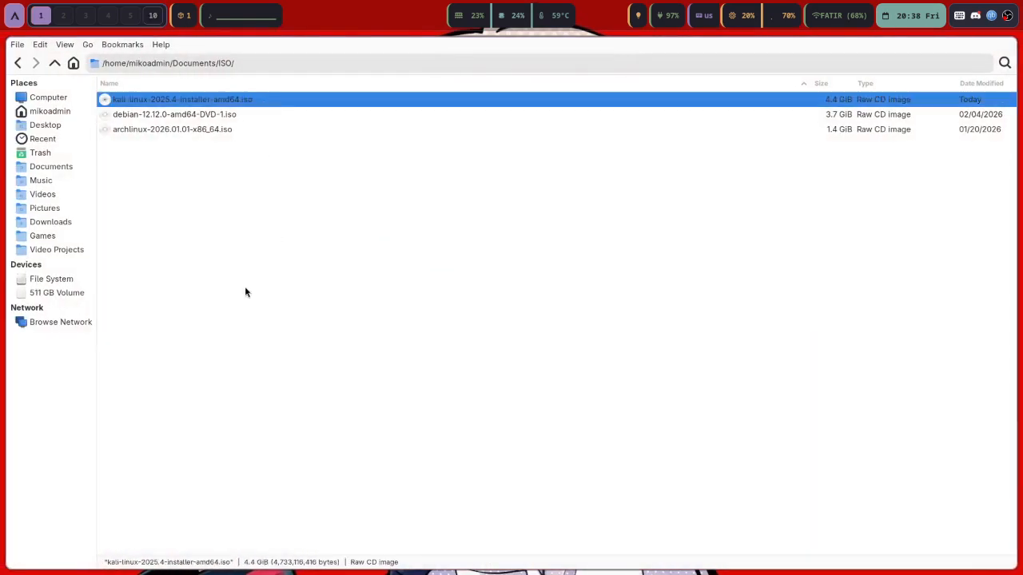
Launch Oracle VirtualBox from the app launcher on an empty workspace
key(super+2)
key(super+d)
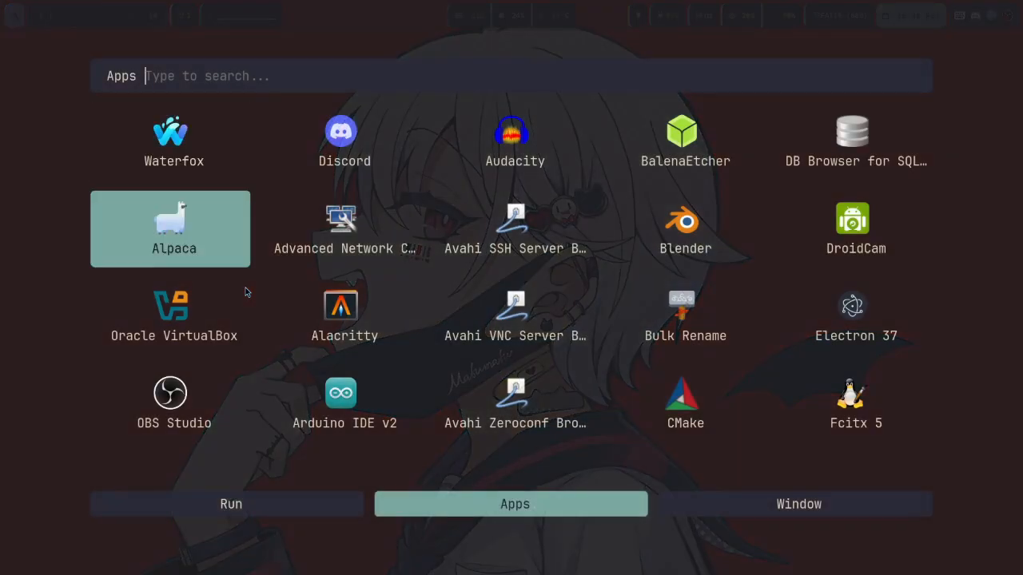
click(245, 292)
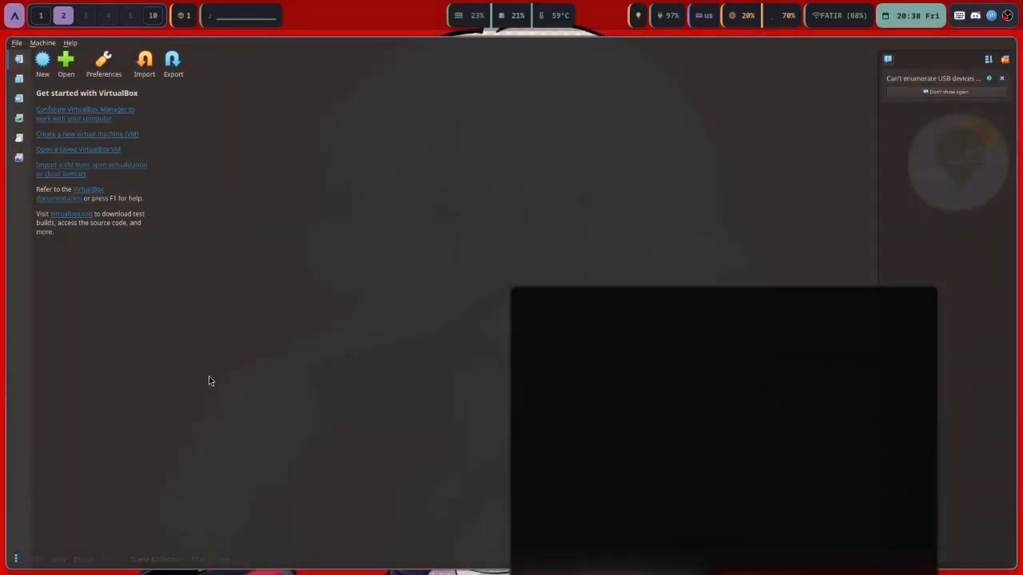
Create a new VM named 'Kali Linux' with the kali-linux-2025.4 installer ISO and Other Linux distribution
click(46, 57)
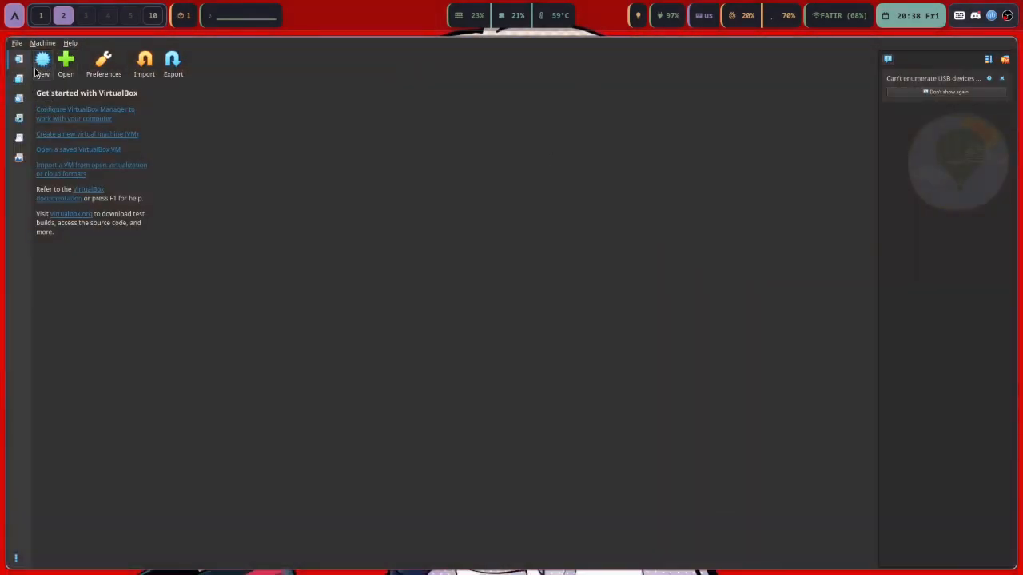
text(Kali)
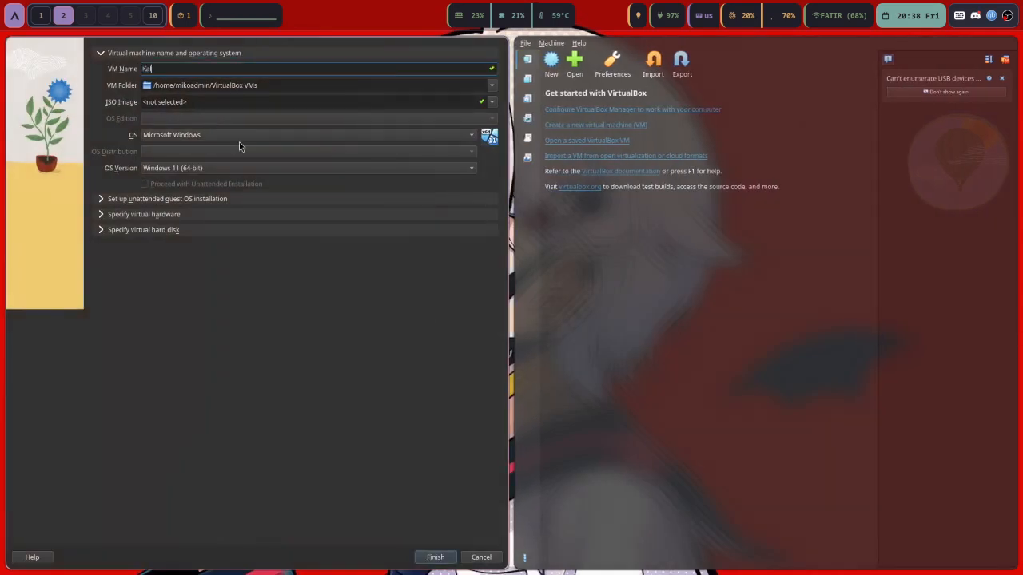
text( Linux)
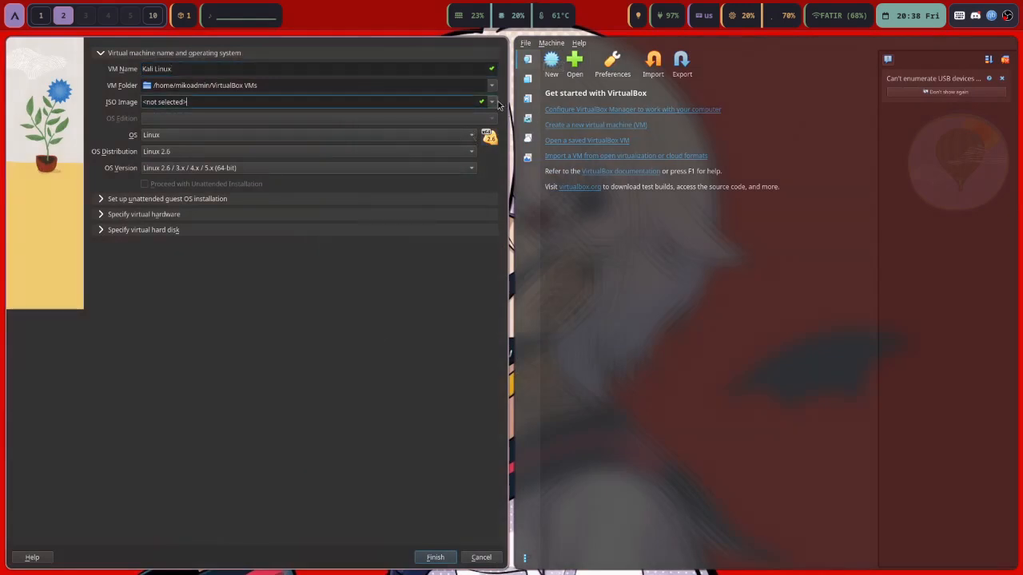
click(489, 104)
click(460, 125)
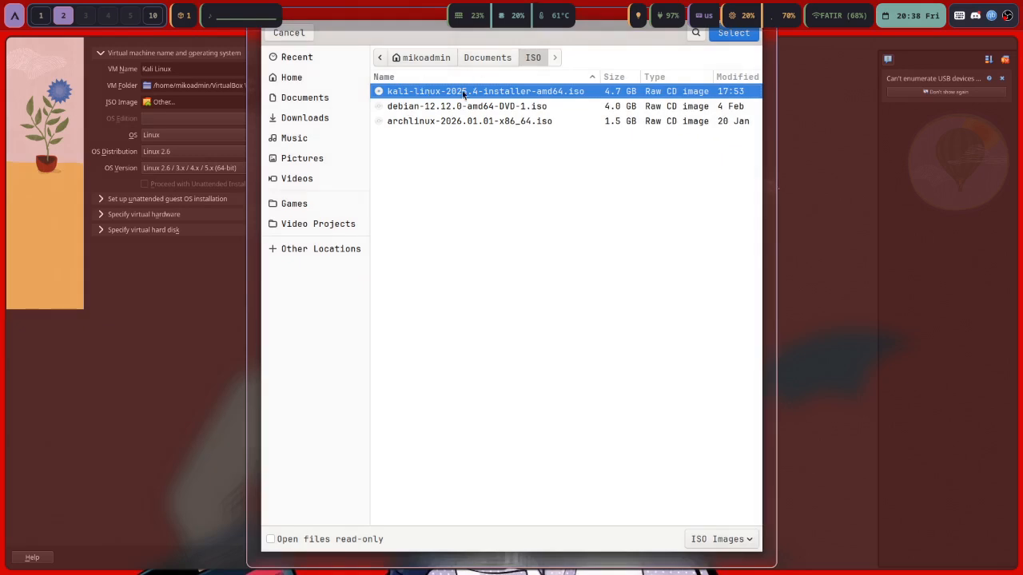
double_click(459, 107)
click(325, 159)
click(208, 264)
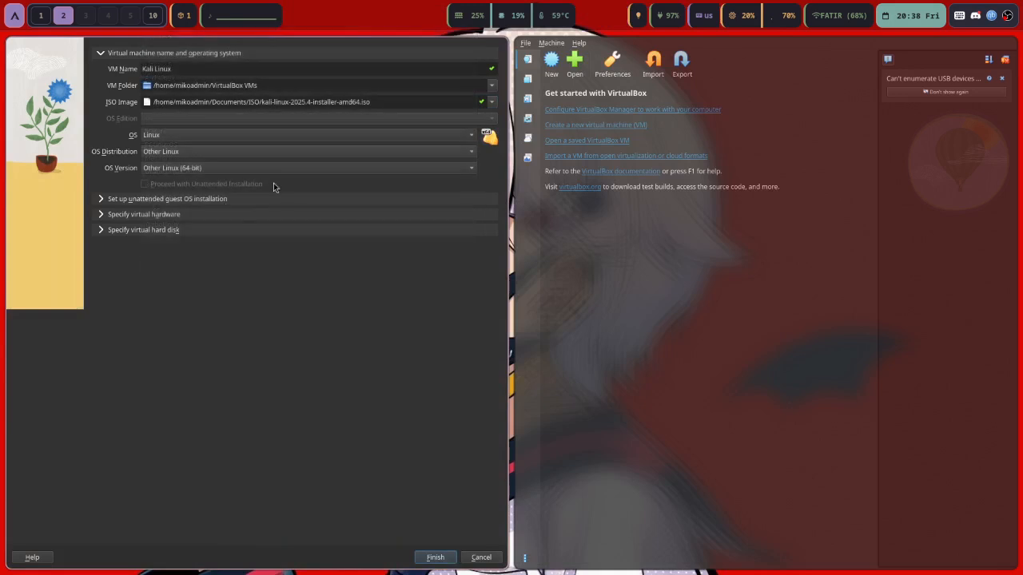
Enable EFI and set base memory to 8096 MB in the virtual hardware settings
click(254, 200)
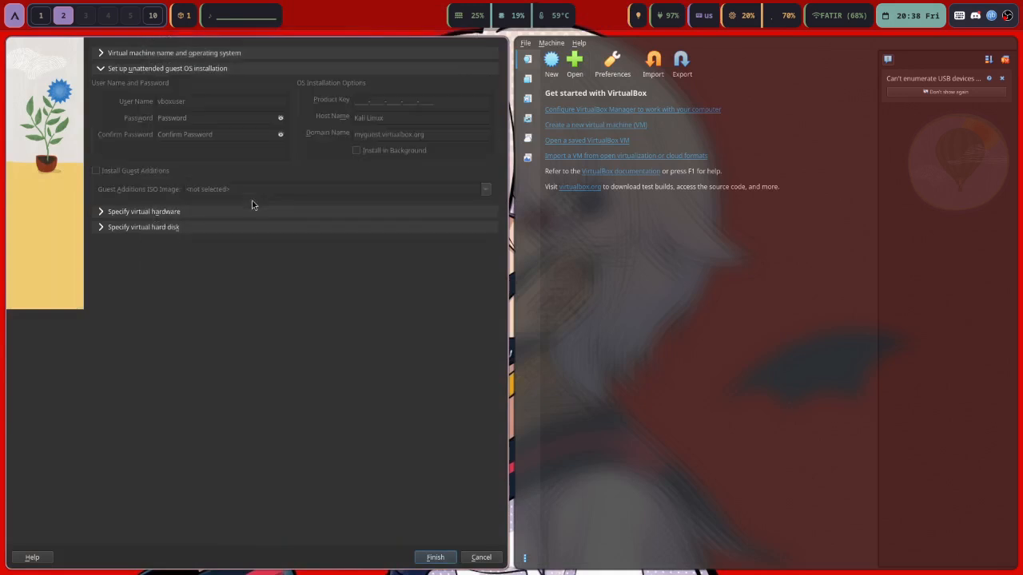
click(240, 213)
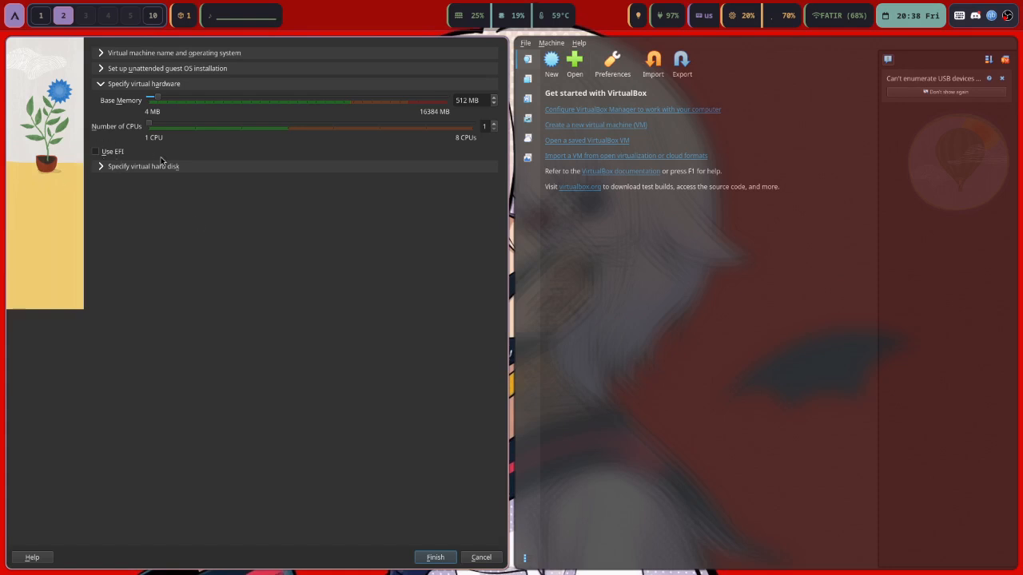
click(97, 153)
click(477, 104)
key(BackSpace)
key(BackSpace)
key(BackSpace)
text(4096)
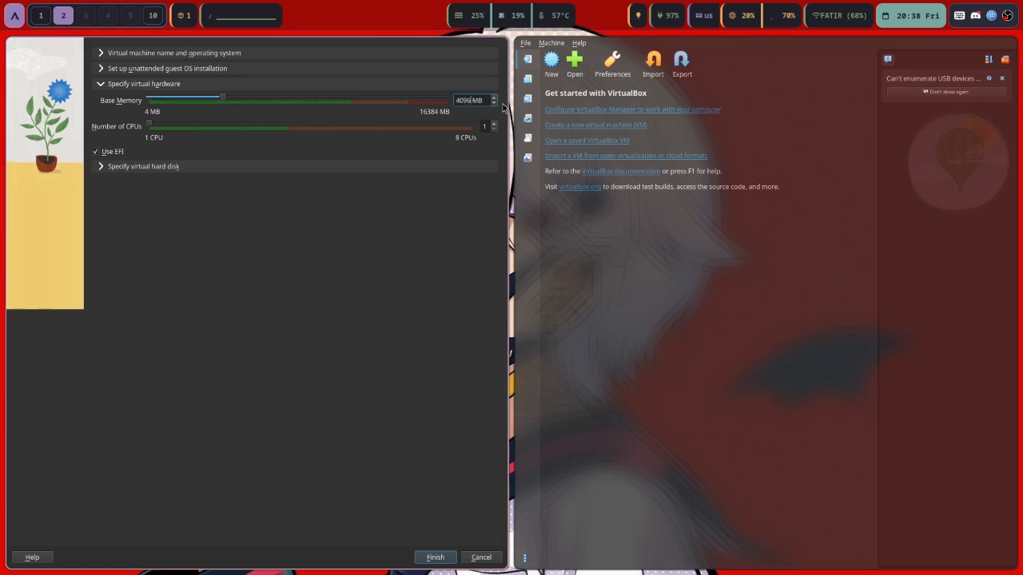
key(BackSpace)
key(BackSpace)
key(BackSpace)
key(BackSpace)
text(8096)
click(214, 168)
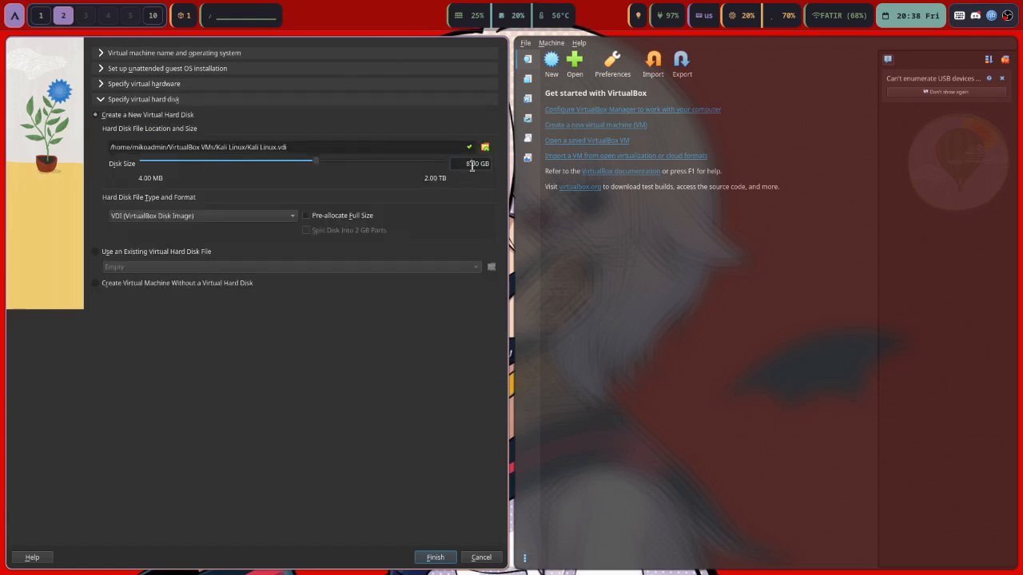
Set the virtual disk size to 20.00 GB
click(471, 163)
key(super+3)
key(super+e)
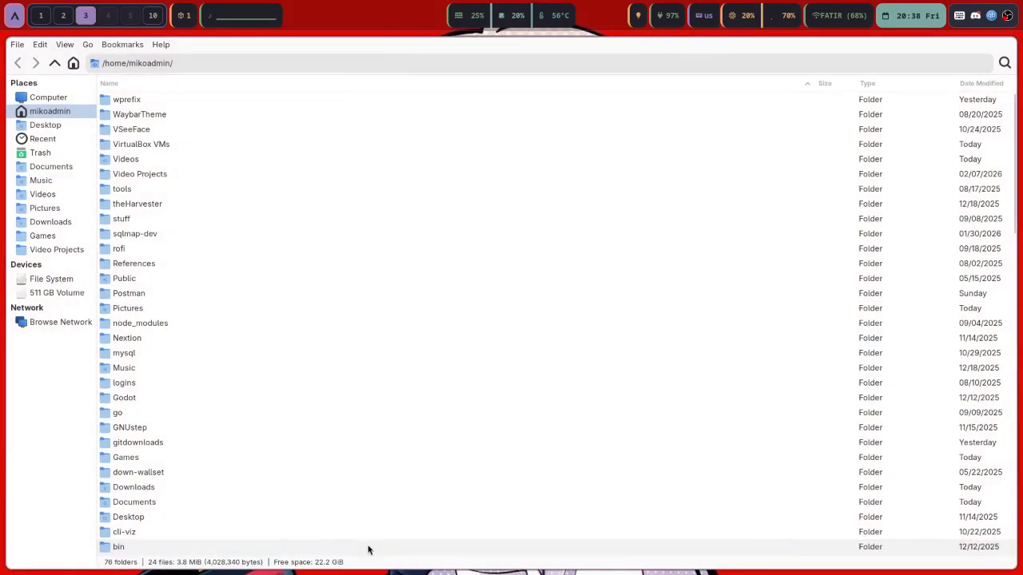
key(super+q)
key(super+2)
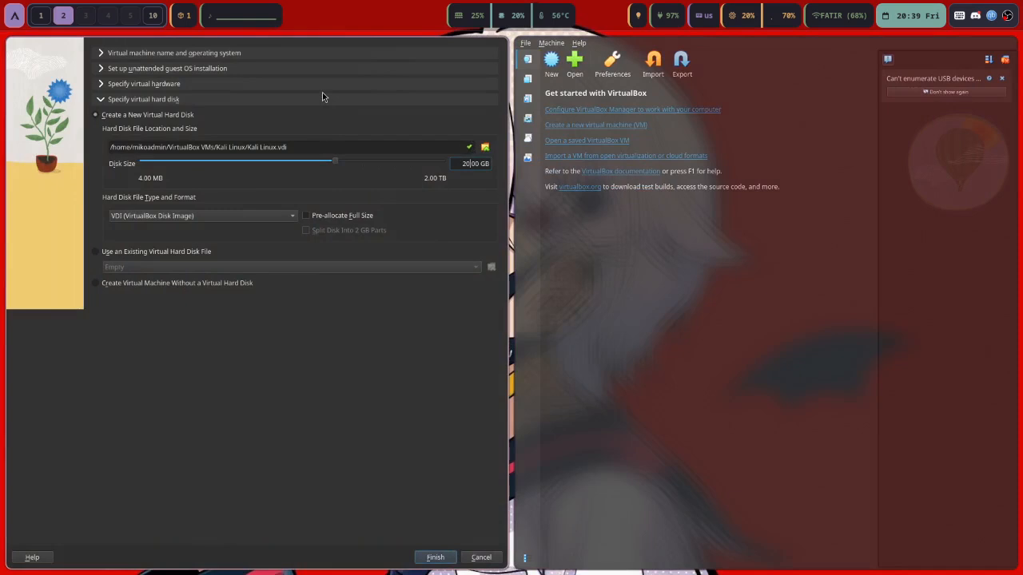
Review the hardware, unattended and name sections, finish the wizard, and start the Kali Linux VM
click(207, 82)
click(190, 69)
click(195, 59)
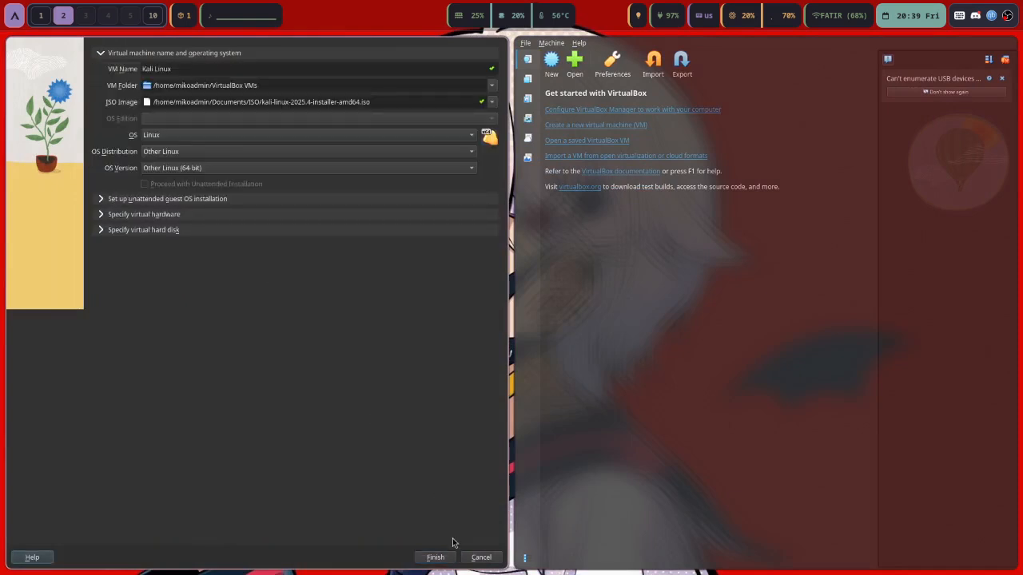
click(437, 557)
double_click(163, 96)
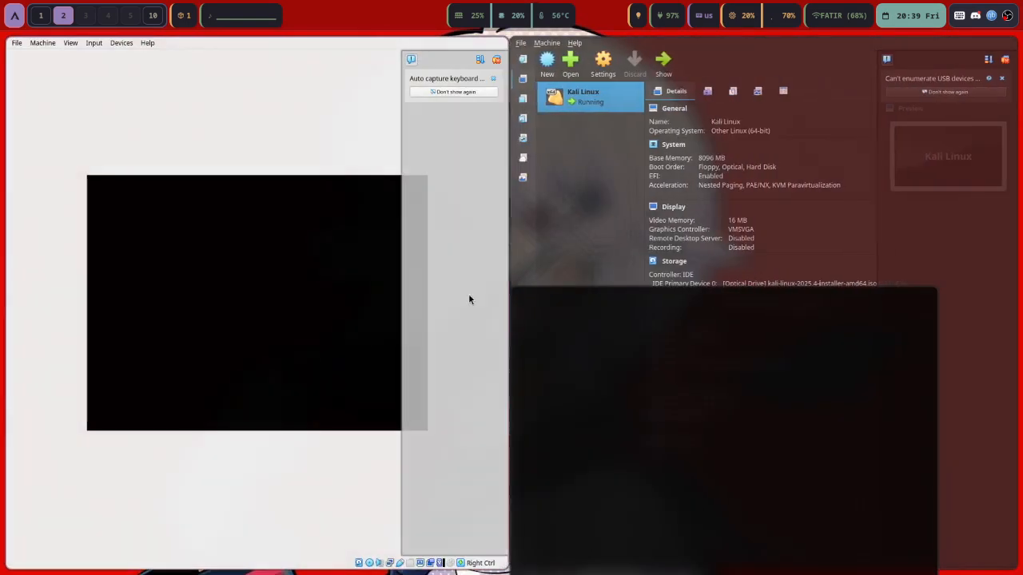
Move the Manager aside and boot the VM into the text-mode Install option
key(super+shift+3)
key(super+2)
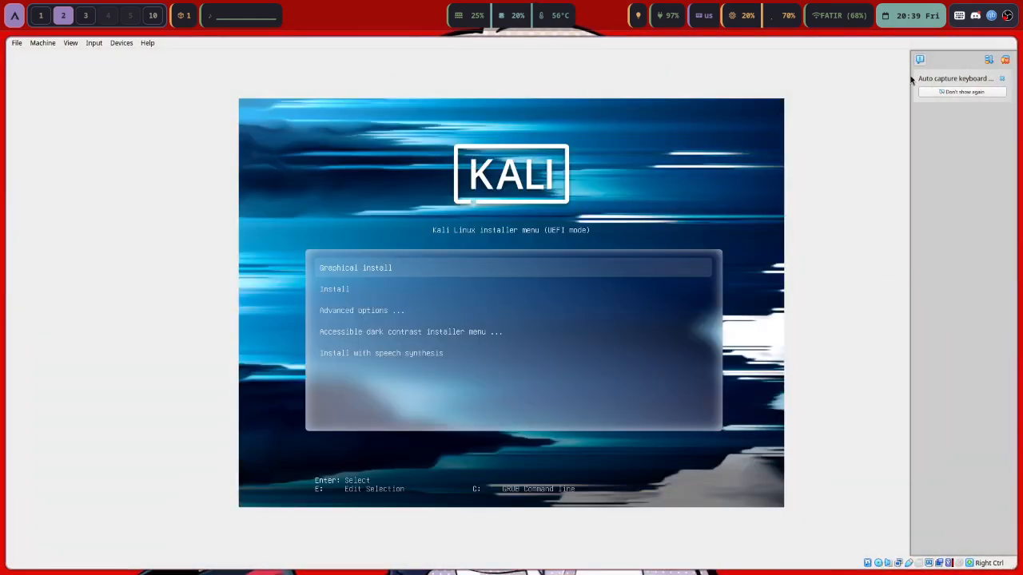
click(922, 60)
key(Down)
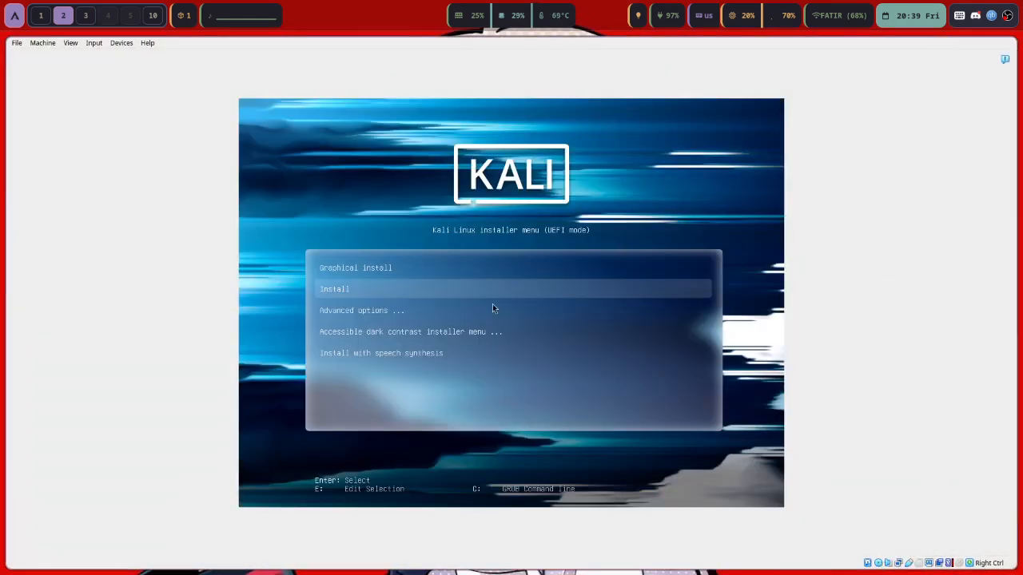
key(Return)
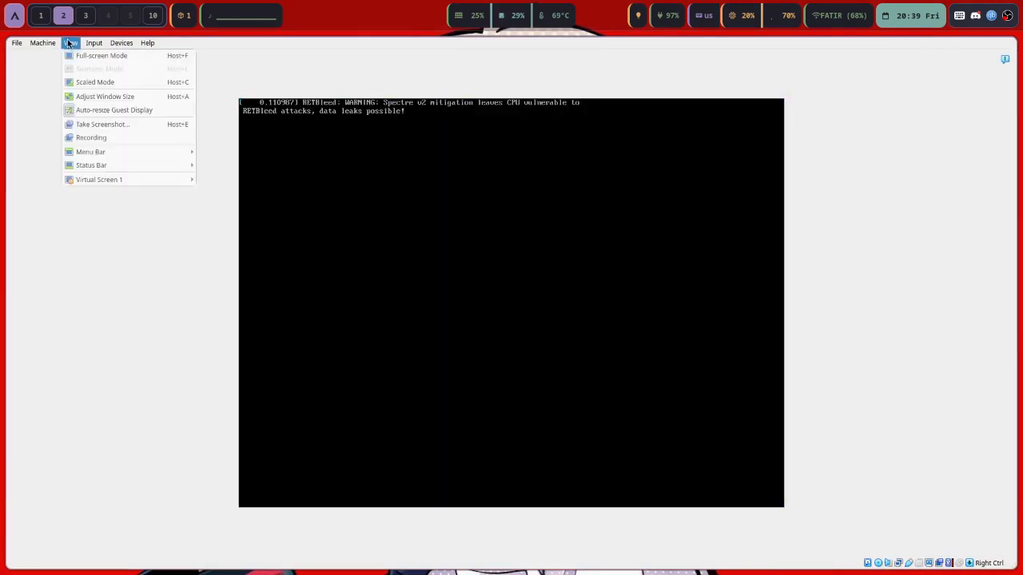
Put the VM window in scaled, full-screen mode, then switch to the browser's Kali download page
click(71, 43)
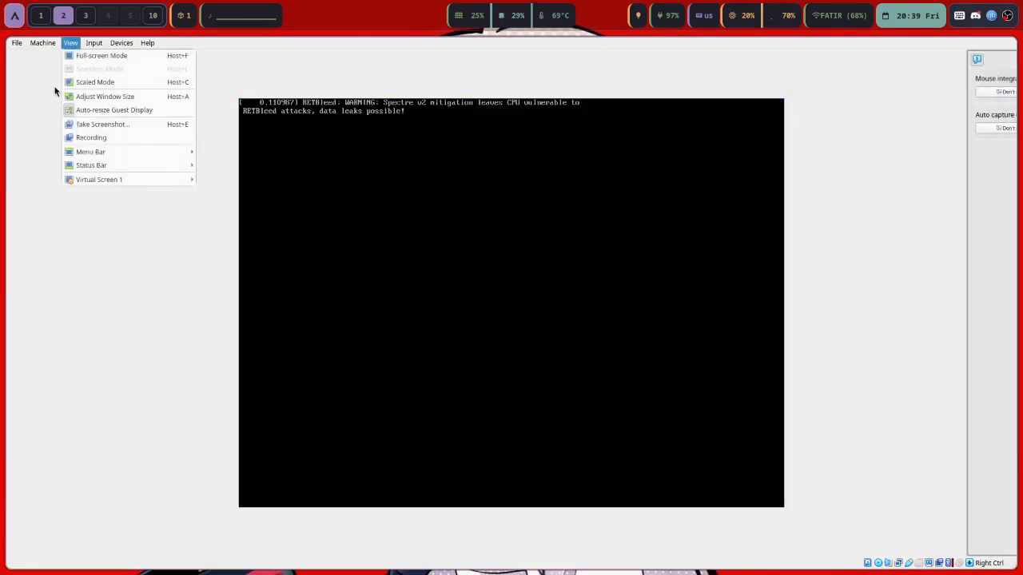
click(88, 88)
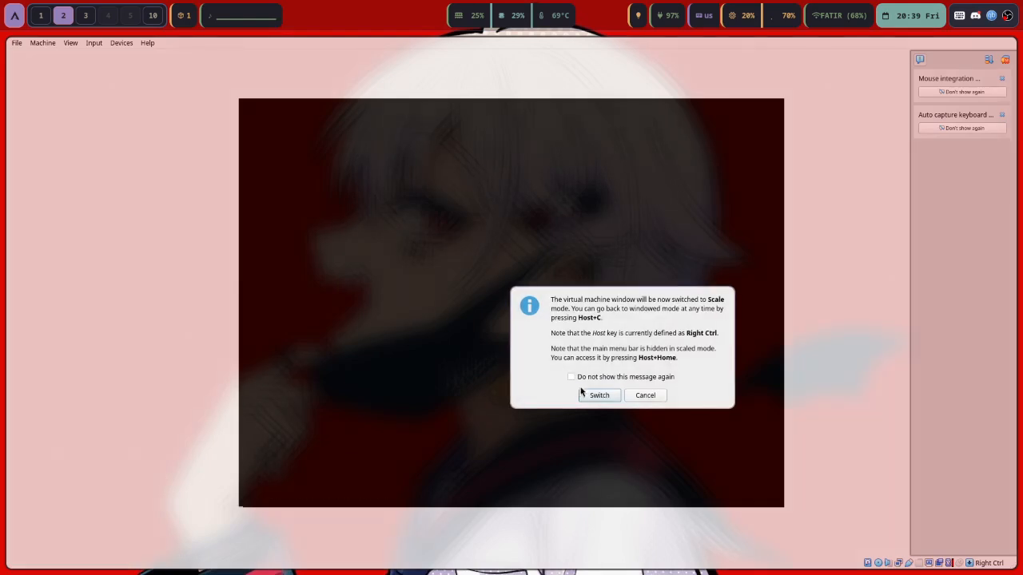
click(600, 395)
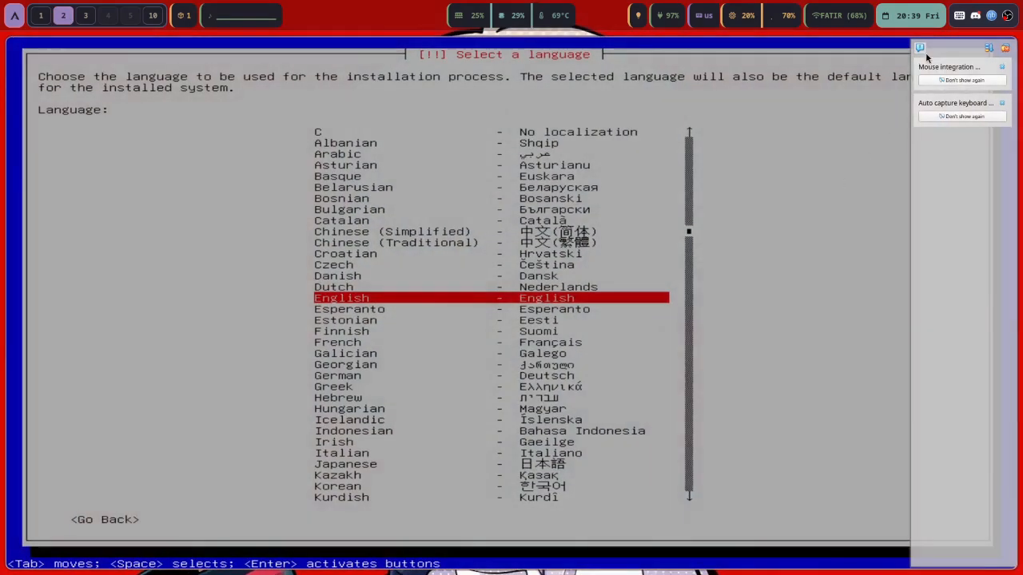
key(super+f)
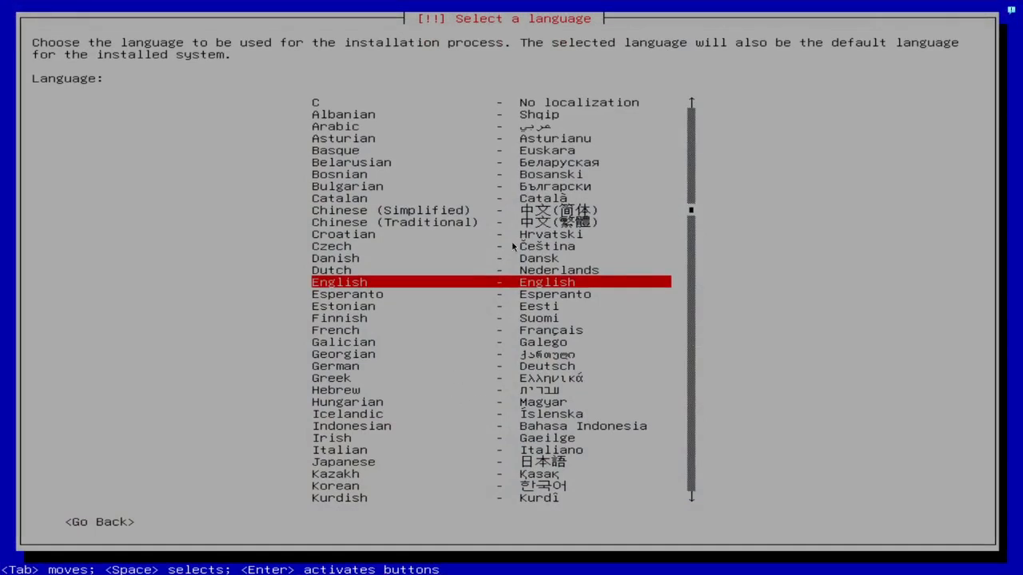
key(super+0)
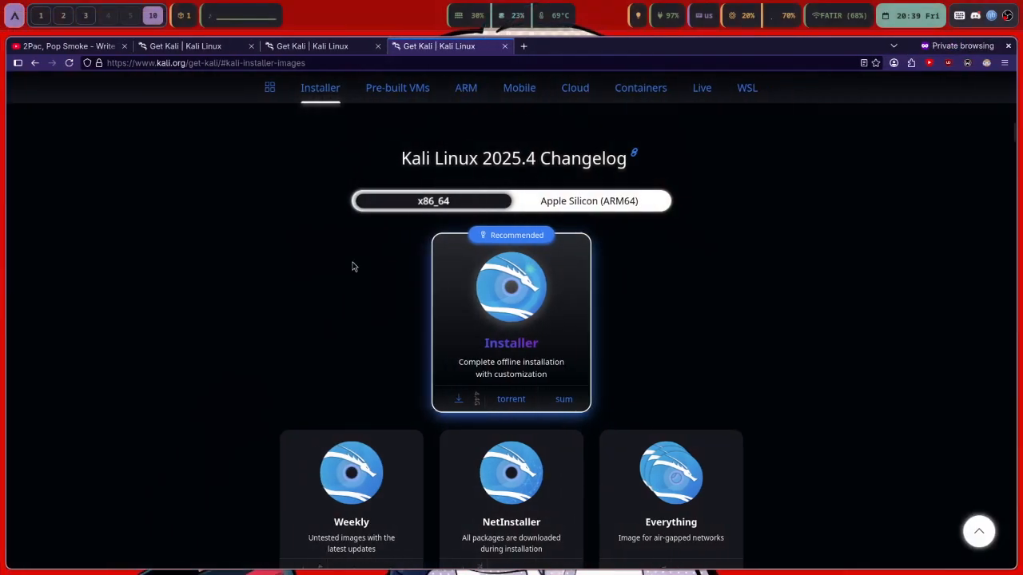
Play the 2Pac, Pop Smoke music video on YouTube, then return to the Kali installer workspace
click(48, 45)
click(312, 254)
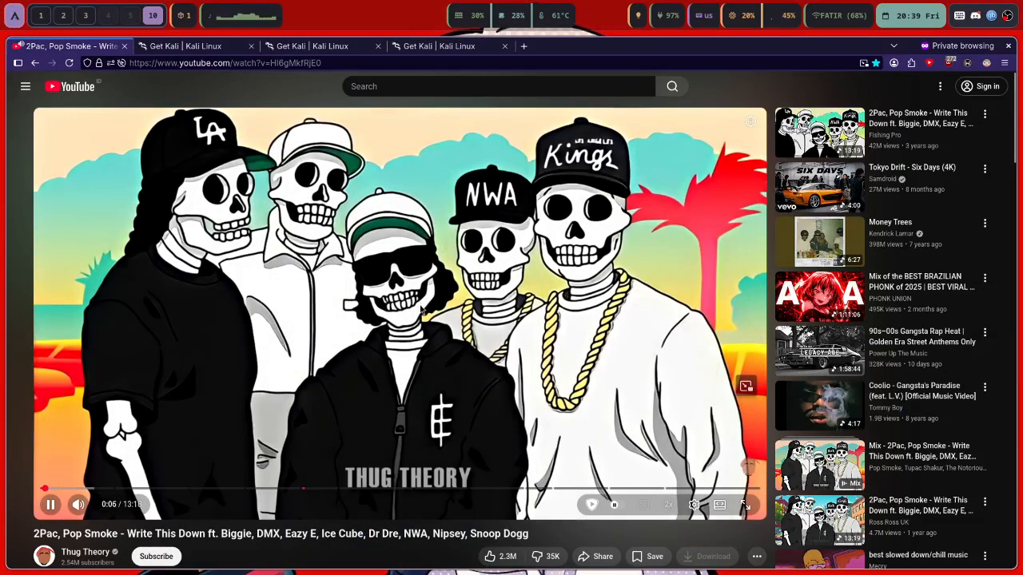
key(alt+Tab)
key(XF86AudioRaiseVolume)
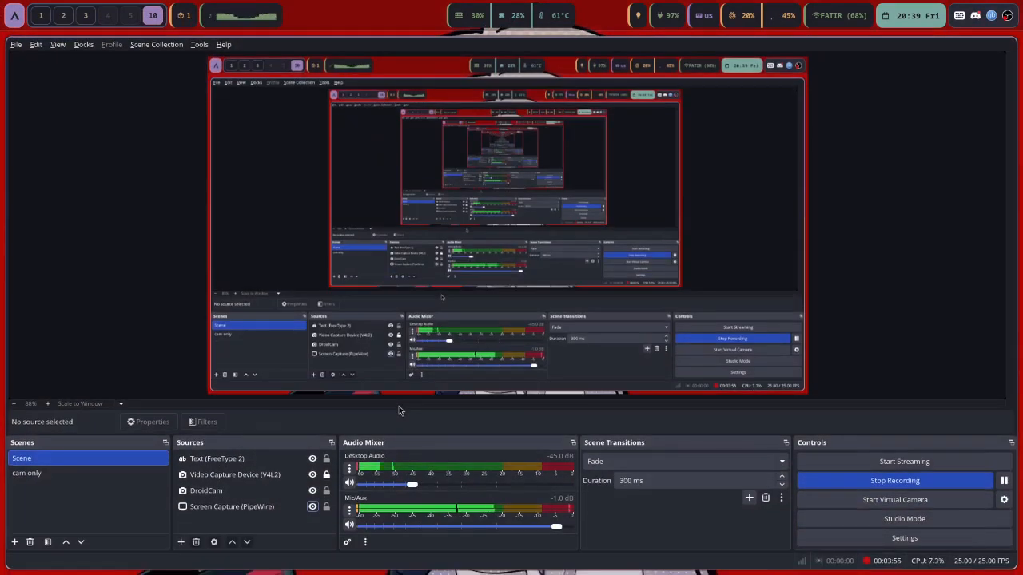
key(alt+Tab)
key(super+2)
key(super+3)
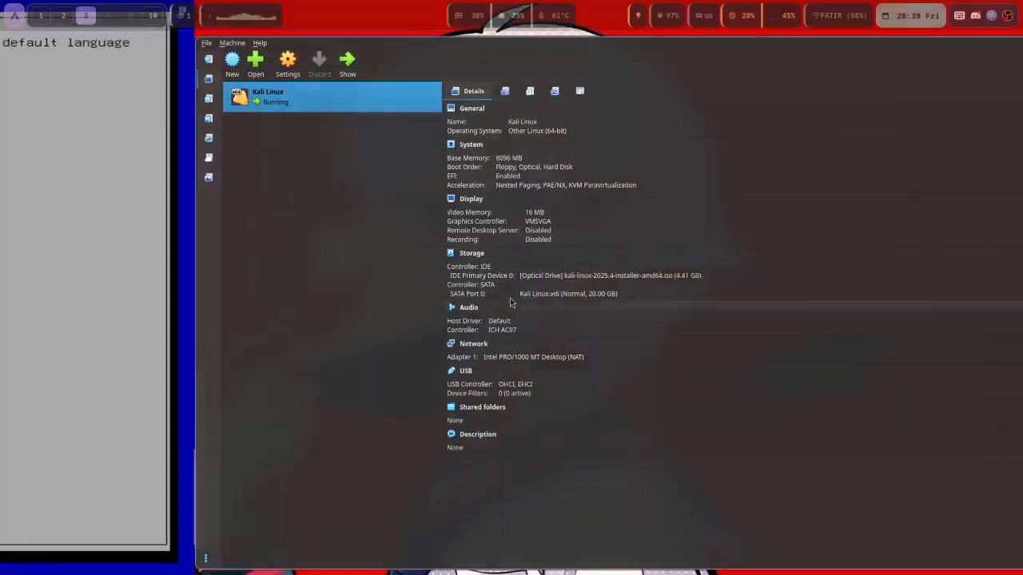
key(super+2)
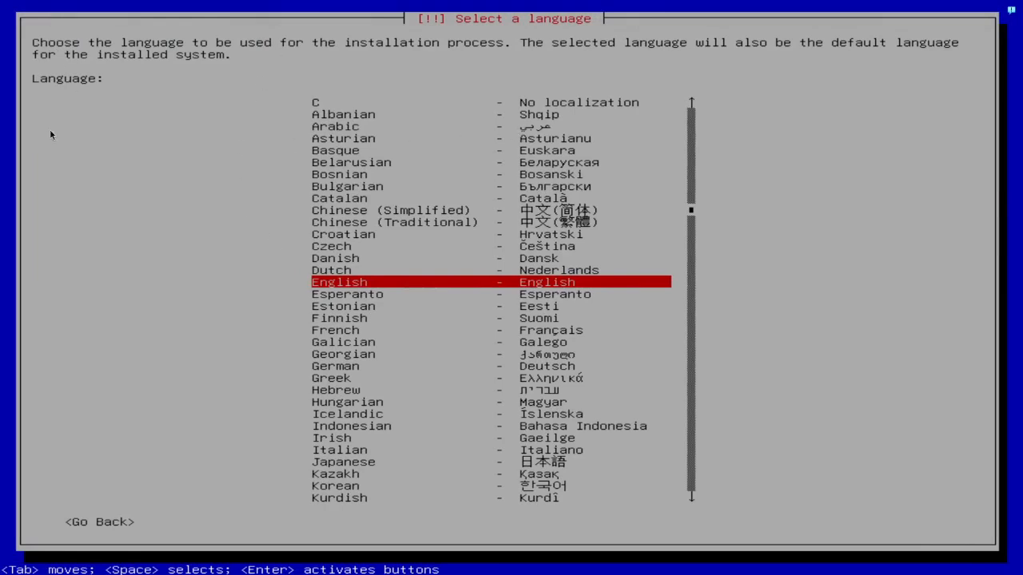
Confirm English as installer language and choose 'other' in the location shortlist
key(Return)
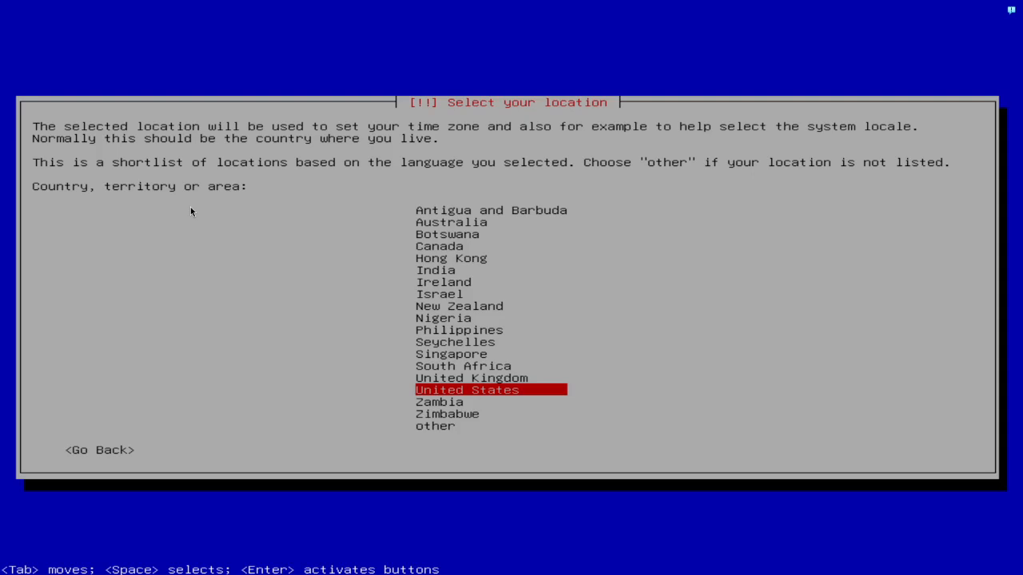
key(Up)
key(Up)
key(Up)
key(Up)
key(Up)
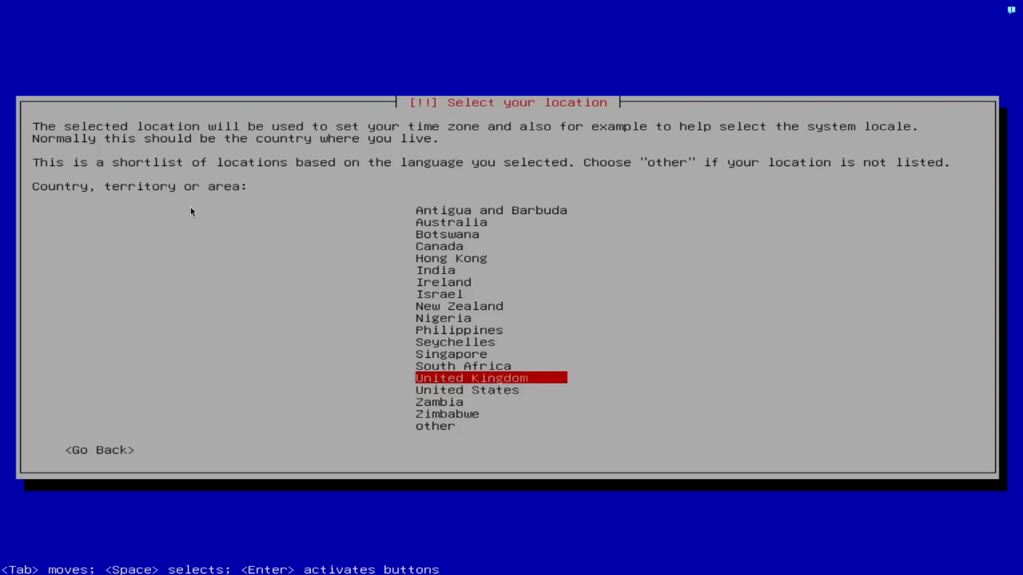
key(Down)
key(Down)
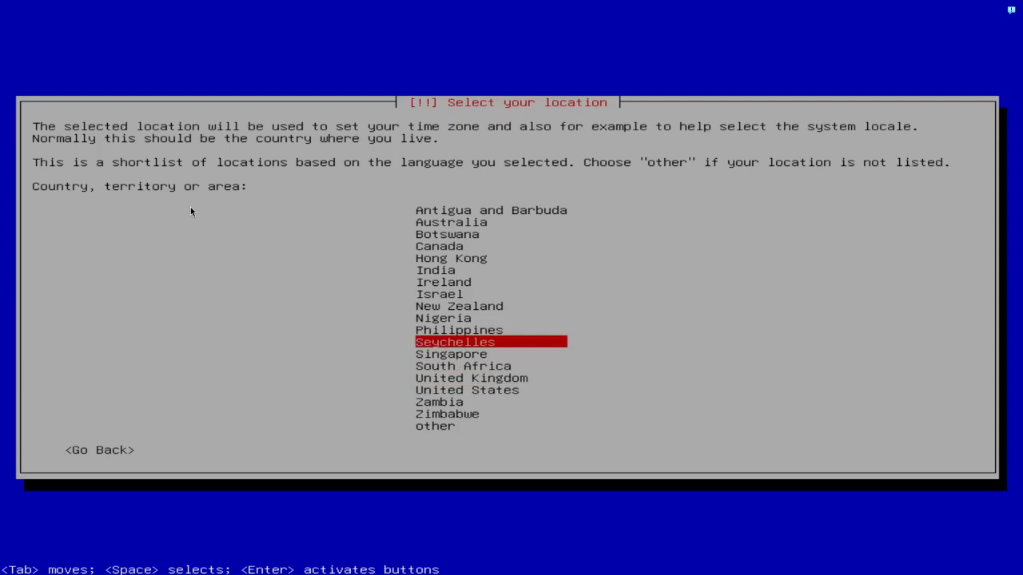
key(Down)
key(Down)
key(Down)
key(Down)
key(Down)
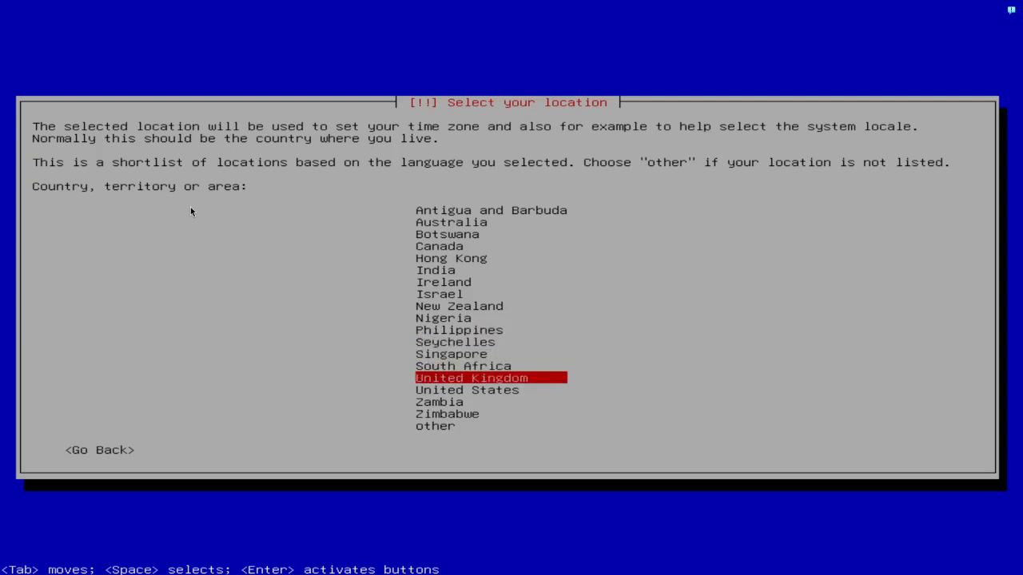
key(Down)
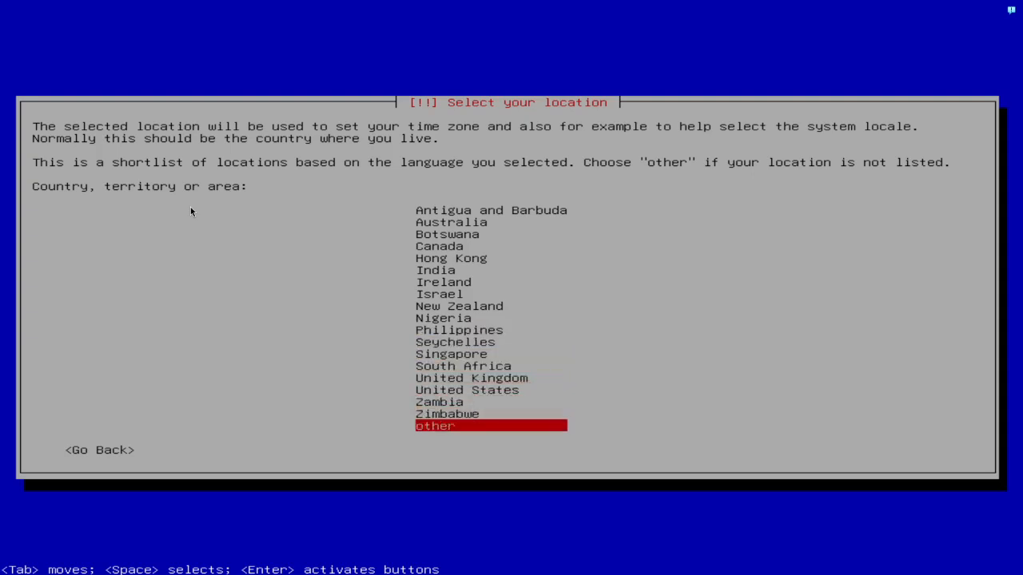
key(Return)
Pick Asia, then Indonesia, and keep the United States default locale
key(Up)
key(Up)
key(Up)
key(Up)
key(Up)
key(Up)
key(Up)
key(Up)
key(Down)
key(Down)
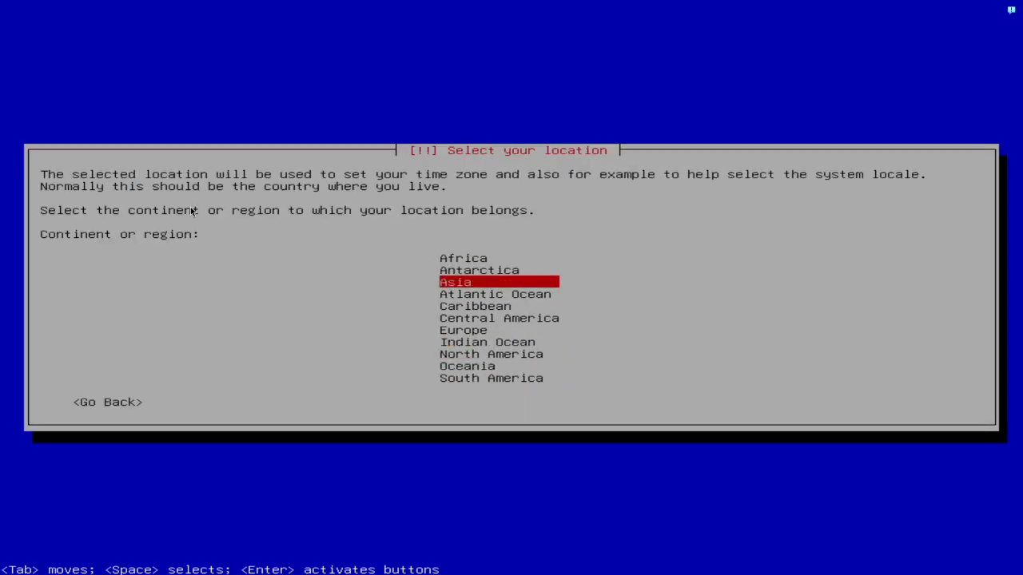
key(Return)
key(Down)
key(Down)
key(Down)
key(Down)
key(Down)
key(Down)
key(Down)
key(Down)
key(Down)
key(Down)
key(Down)
key(Down)
key(Down)
key(Down)
key(Up)
key(Up)
key(Up)
key(Up)
key(Up)
key(Return)
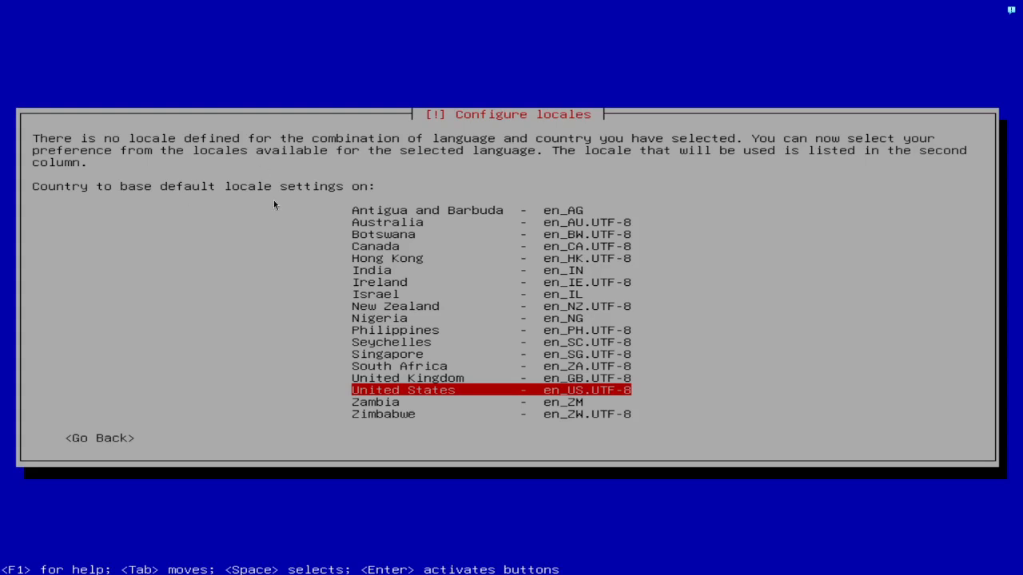
key(Return)
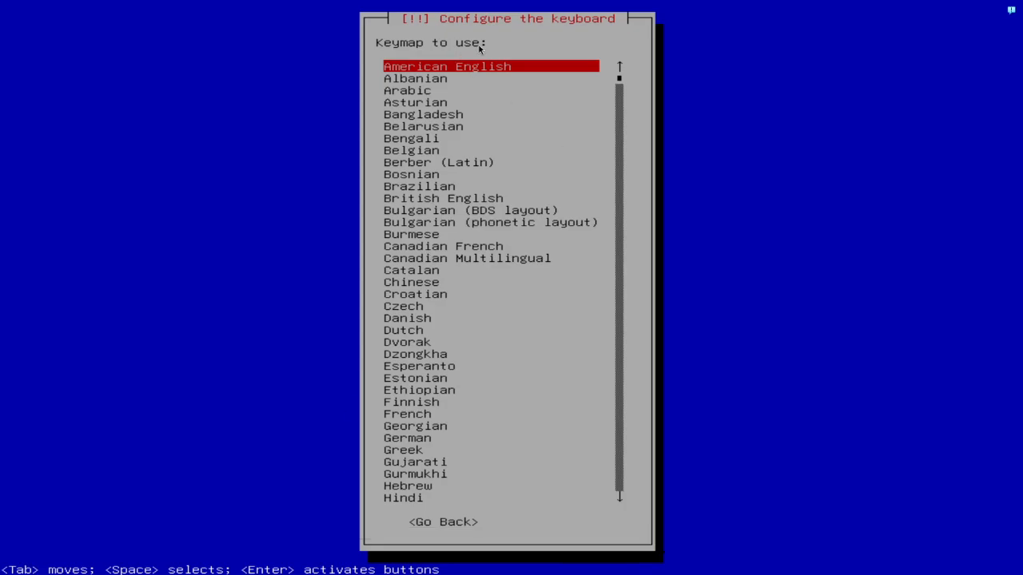
Accept the American English keymap, wait for the hostname prompt, then switch to workspace 4
key(Return)
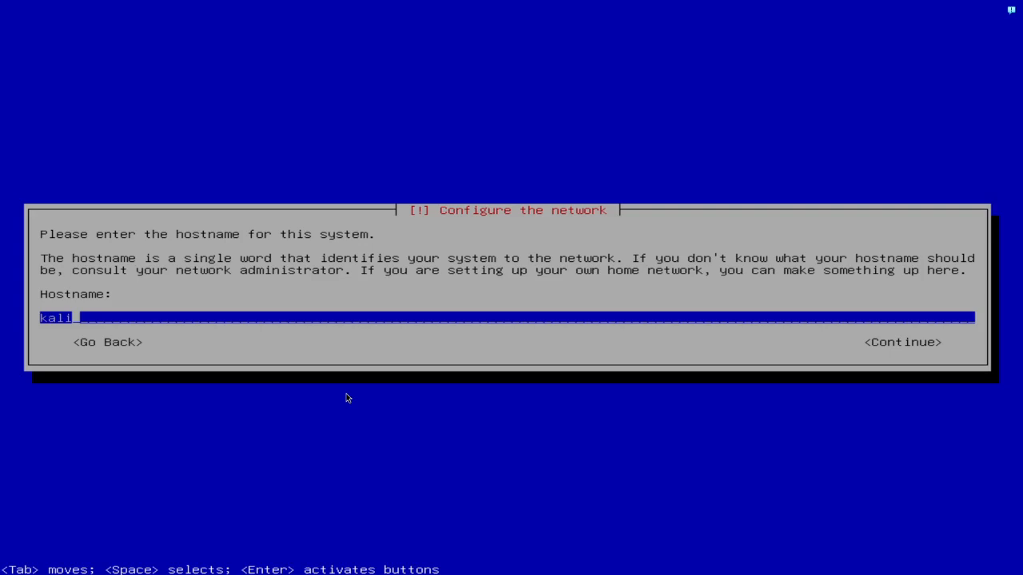
key(super+4)
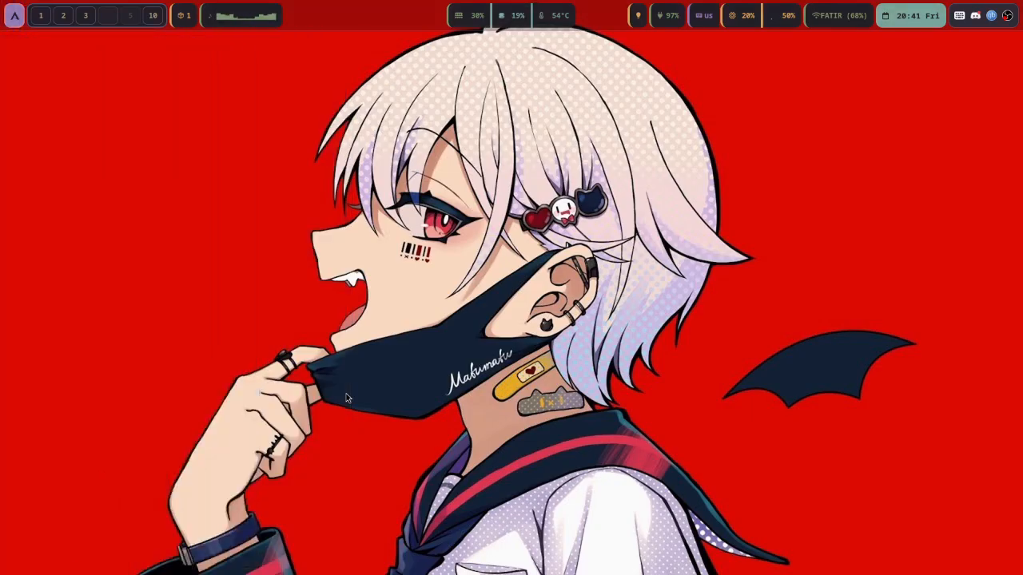
Open Alacritty and run fastfetch to show the host system summary
key(super+Return)
text(fastfetch)
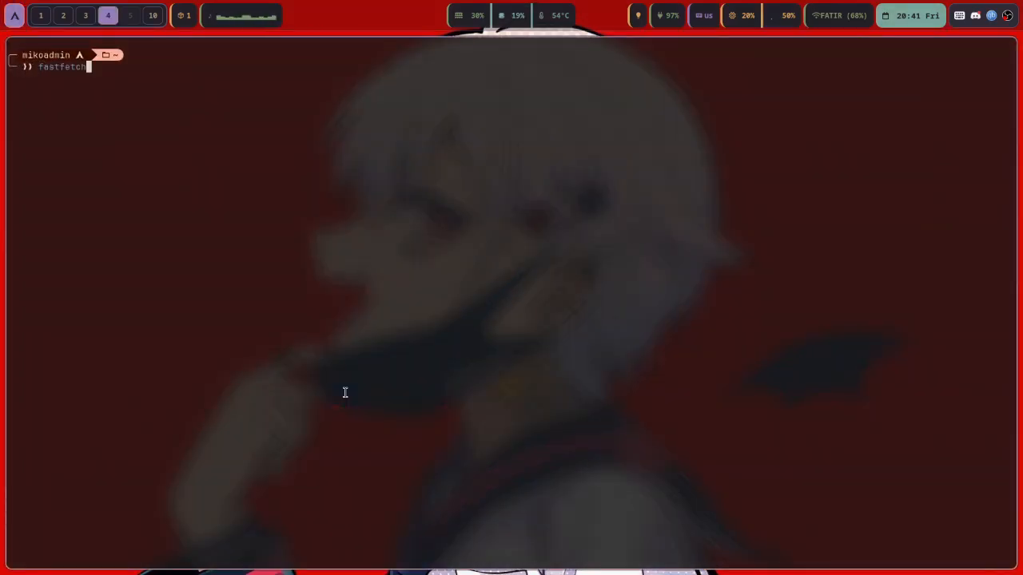
key(Return)
Select the User line in the fastfetch output, then close the terminal back to the hostname prompt
drag(348, 253, 395, 241)
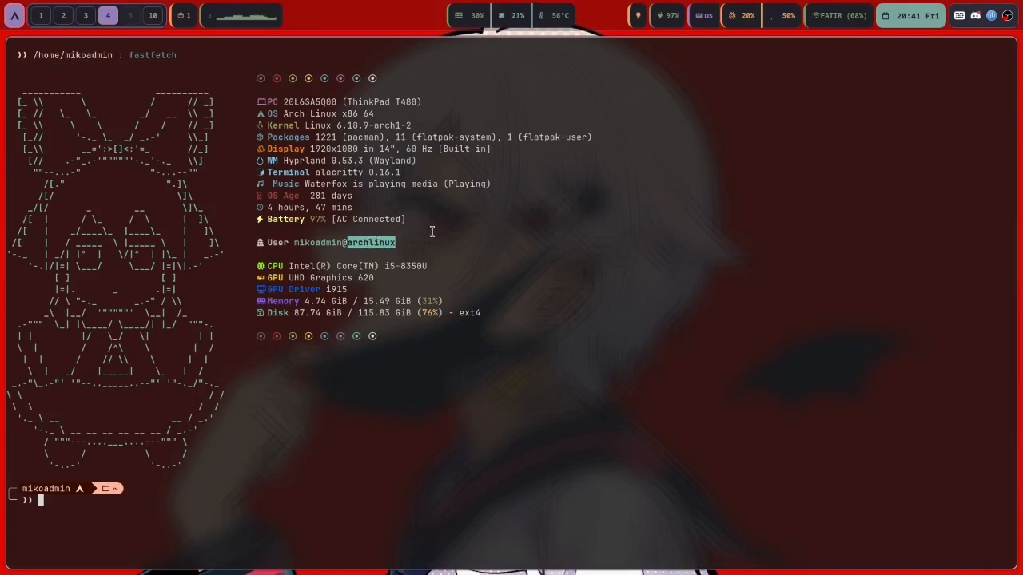
click(370, 238)
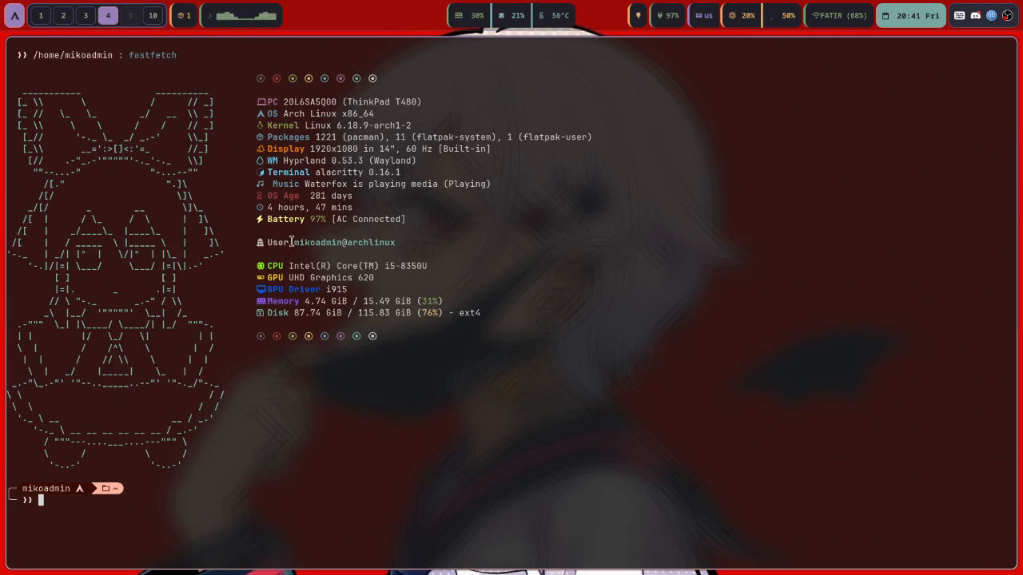
triple_click(293, 242)
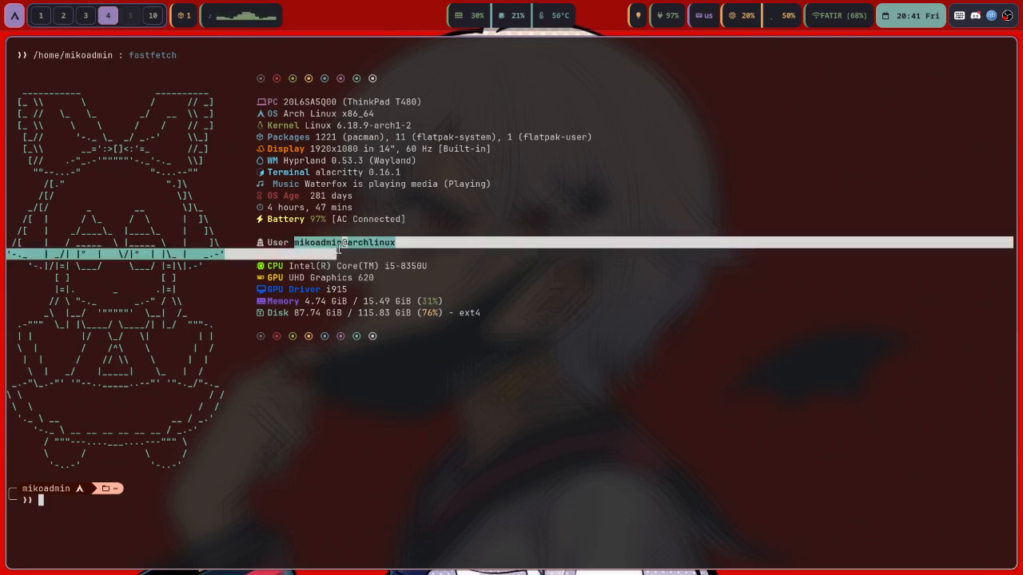
double_click(340, 243)
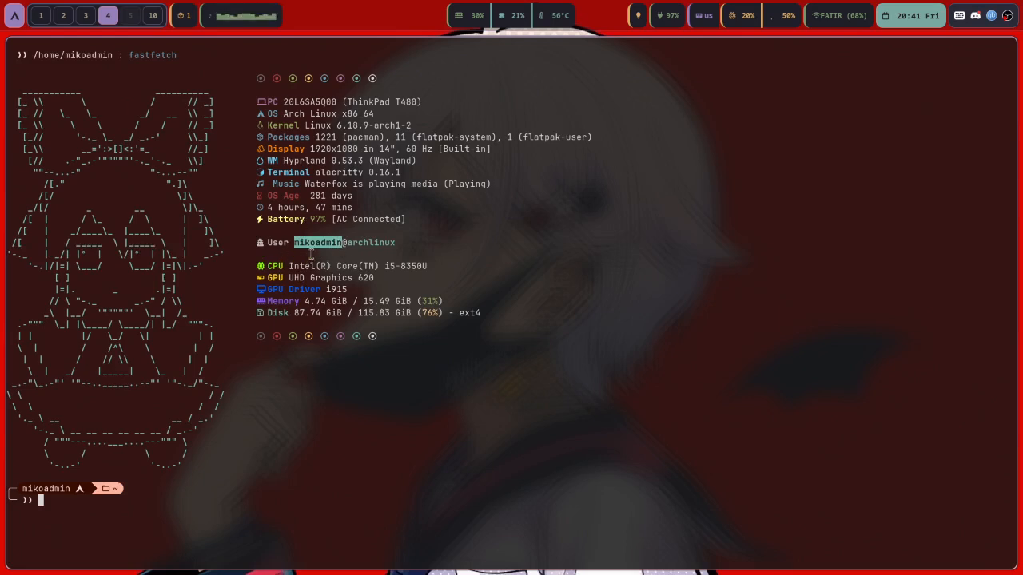
click(311, 253)
triple_click(346, 243)
click(346, 249)
key(super+q)
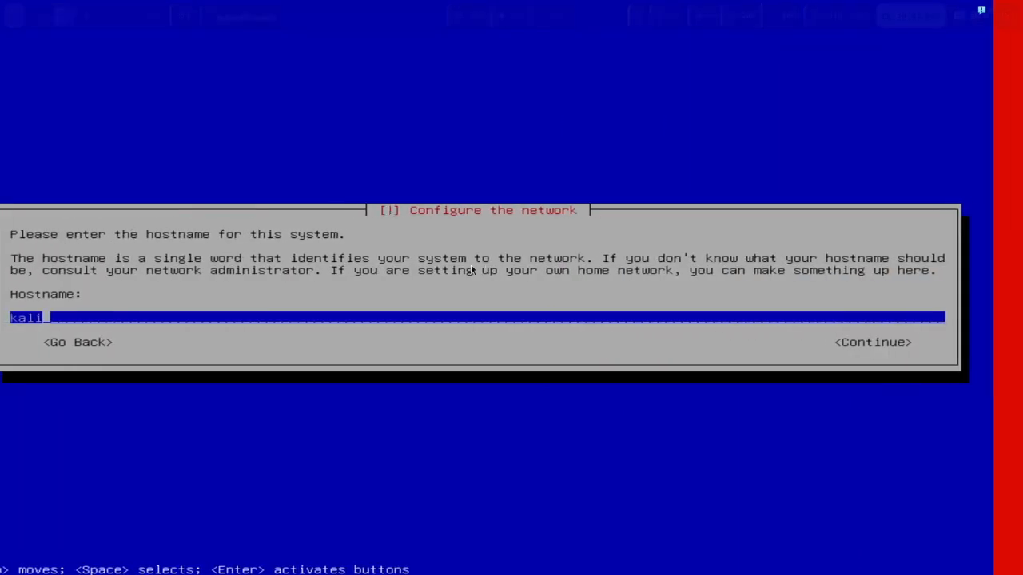
Try out an alternative hostname, adjusting its hyphens, spacing and capital F
key(BackSpace)
key(BackSpace)
key(BackSpace)
key(BackSpace)
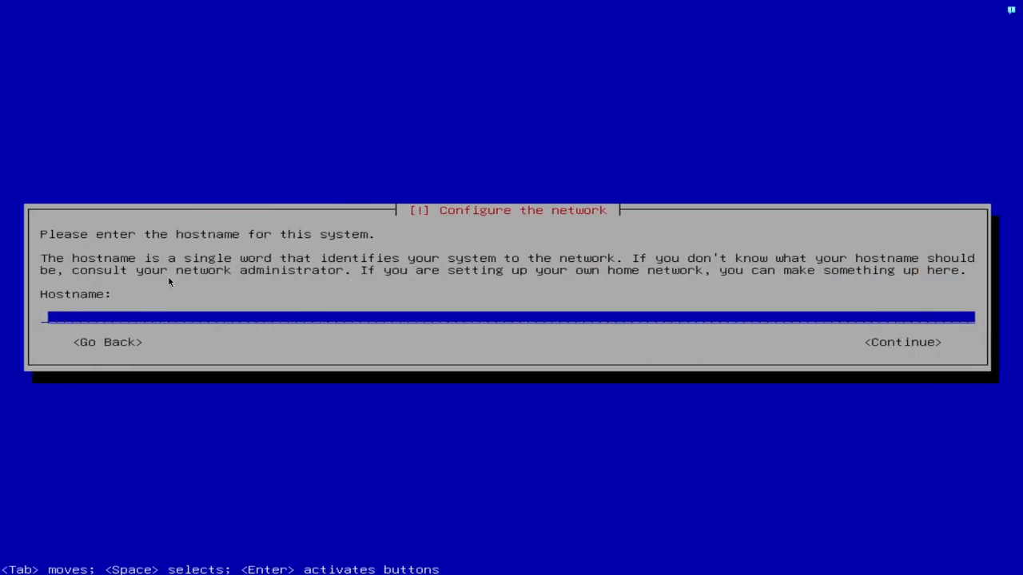
text(iluvfemboys)
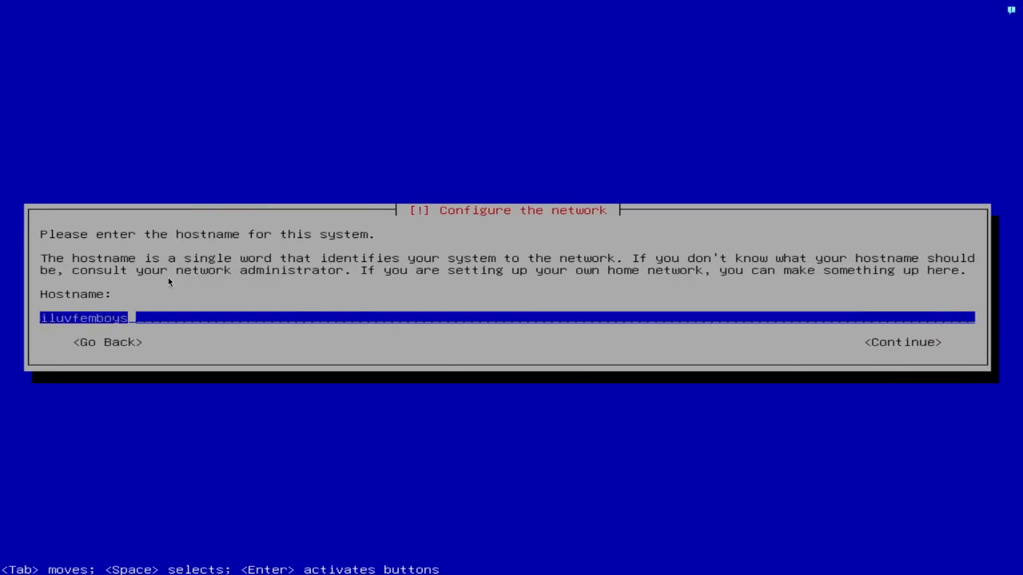
text(-)
key(Left)
key(Left)
key(Left)
key(Left)
key(Left)
key(Left)
key(Left)
key(Left)
key(Left)
key(Left)
key(Left)
key(Left)
text(-)
key(Right)
key(Right)
key(Right)
key(Right)
text(-)
key(Left)
key(Left)
key(Left)
key(Left)
text(-)
key(Right)
key(Right)
key(Right)
key(Right)
key(Right)
key(Right)
key(Right)
key(Right)
key(Right)
key(Right)
key(Right)
key(Right)
key(BackSpace)
key(Left)
key(Left)
key(Left)
key(Left)
key(Left)
key(Left)
key(Left)
key(Left)
key(Left)
key(Left)
key(Left)
key(Left)
key(Left)
key(Left)
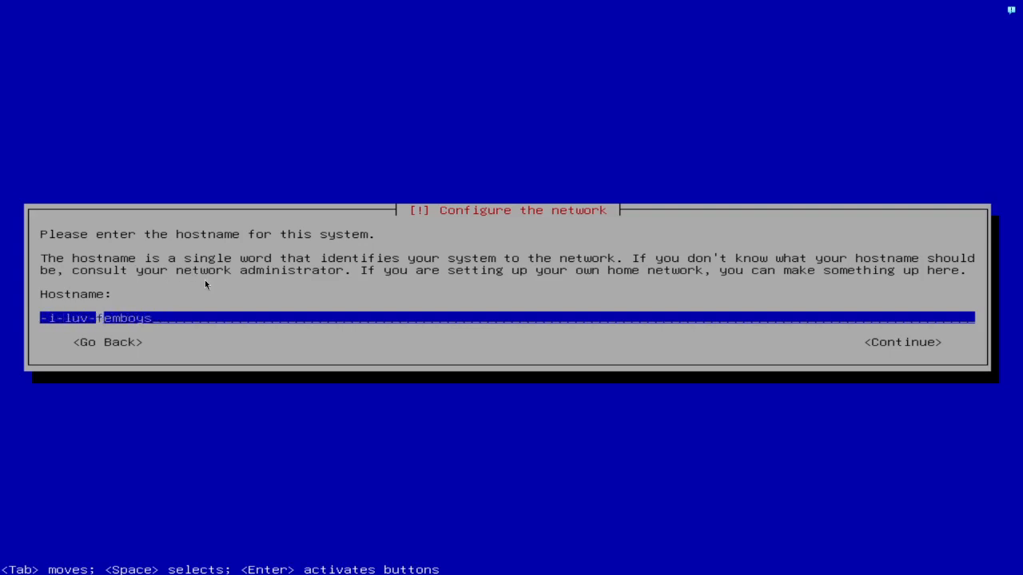
key(Right)
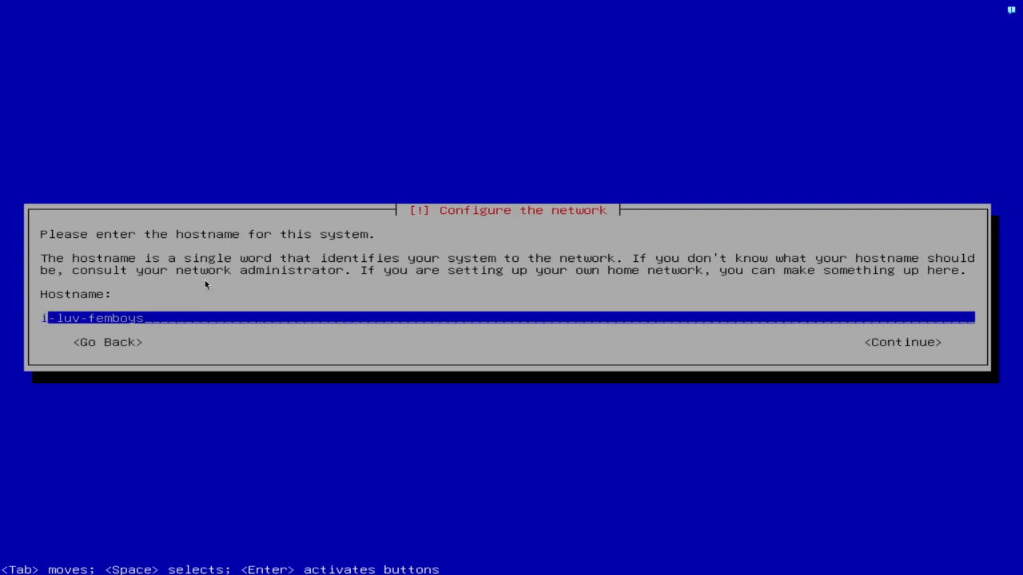
key(BackSpace)
key(Right)
key(BackSpace)
key(Right)
key(Right)
key(Right)
key(Right)
key(Right)
key(Right)
key(BackSpace)
text(F)
Clear the hostname field and submit kali as the hostname
key(Tab)
key(shift+Tab)
key(Right)
key(Right)
key(End)
key(BackSpace)
key(BackSpace)
key(BackSpace)
key(BackSpace)
key(BackSpace)
key(BackSpace)
key(BackSpace)
key(BackSpace)
key(BackSpace)
key(BackSpace)
key(BackSpace)
key(BackSpace)
key(BackSpace)
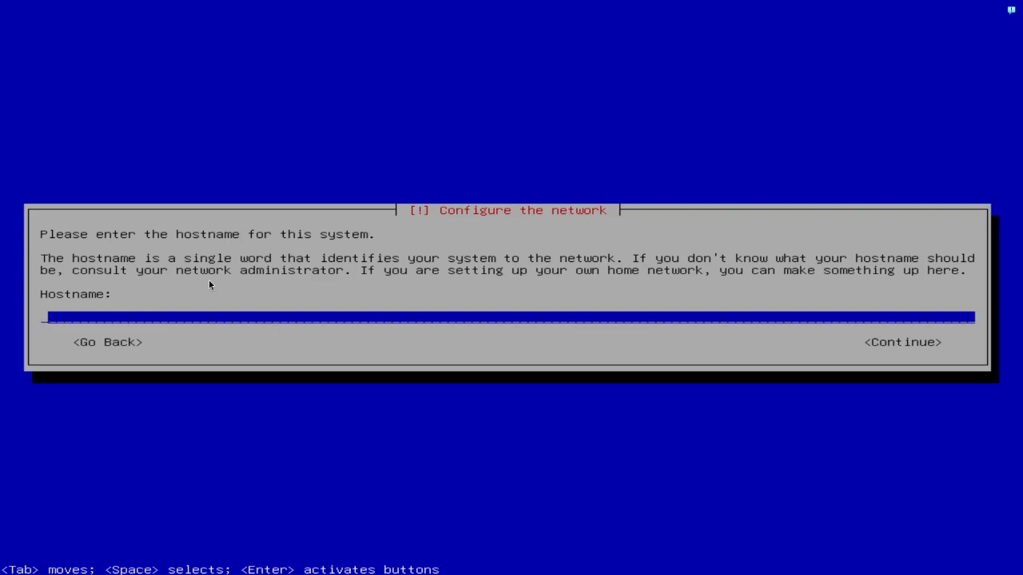
text(kali)
key(Return)
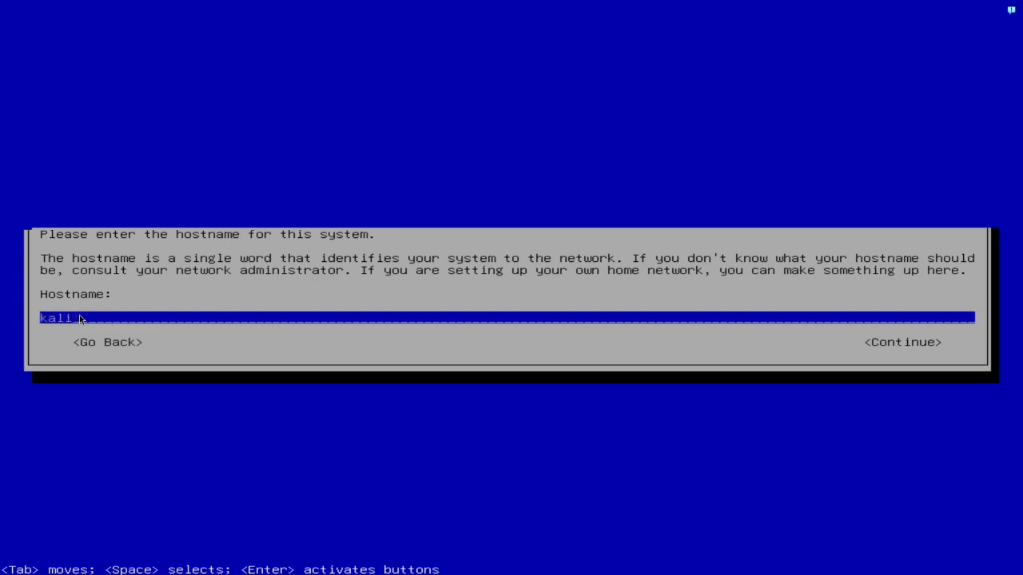
Enter com as the domain name and type the new user's full name
text(com)
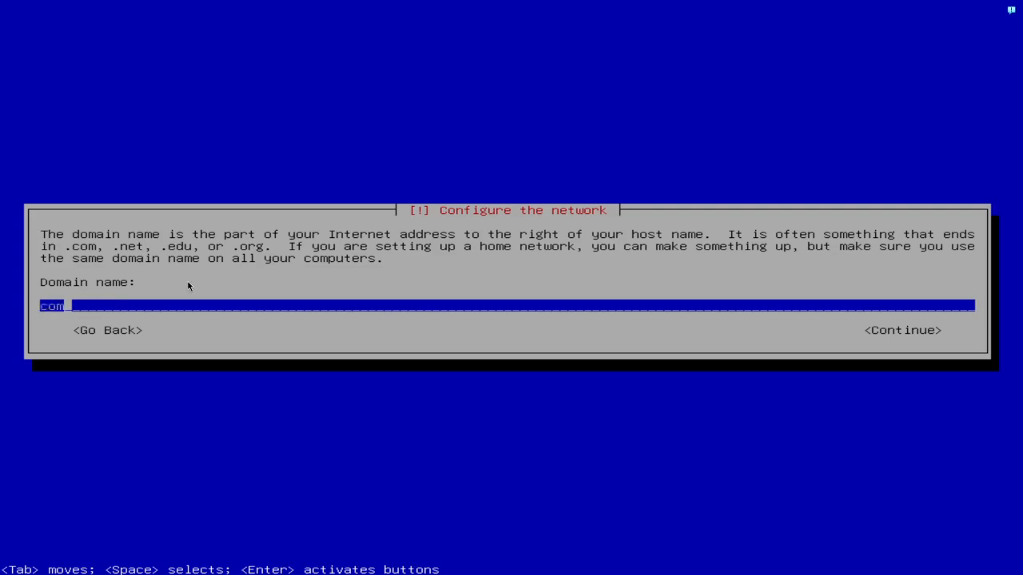
key(Return)
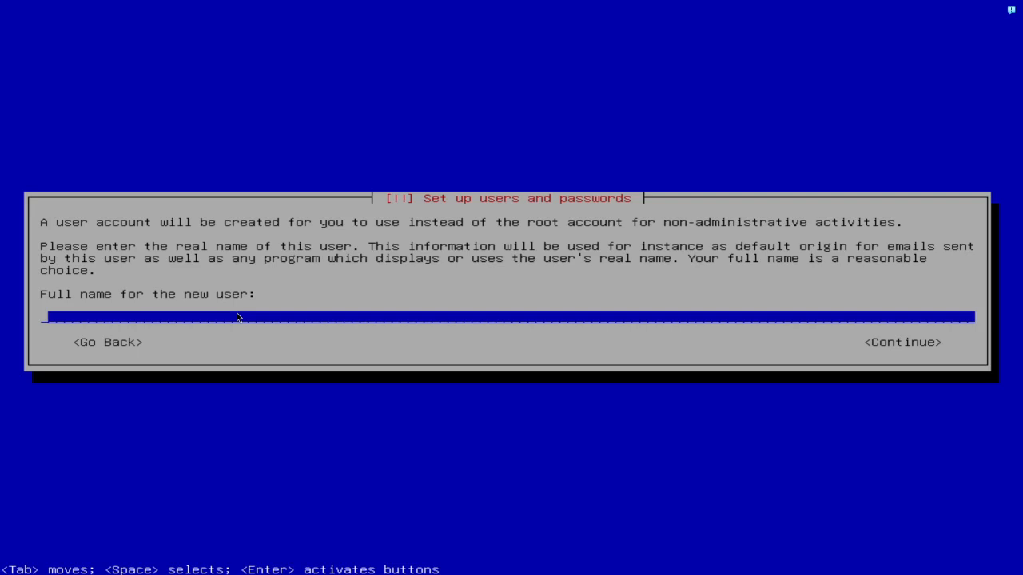
text(Miko)
Accept the full name, replace the prefilled username with the chosen one, and show the password in clear
key(Return)
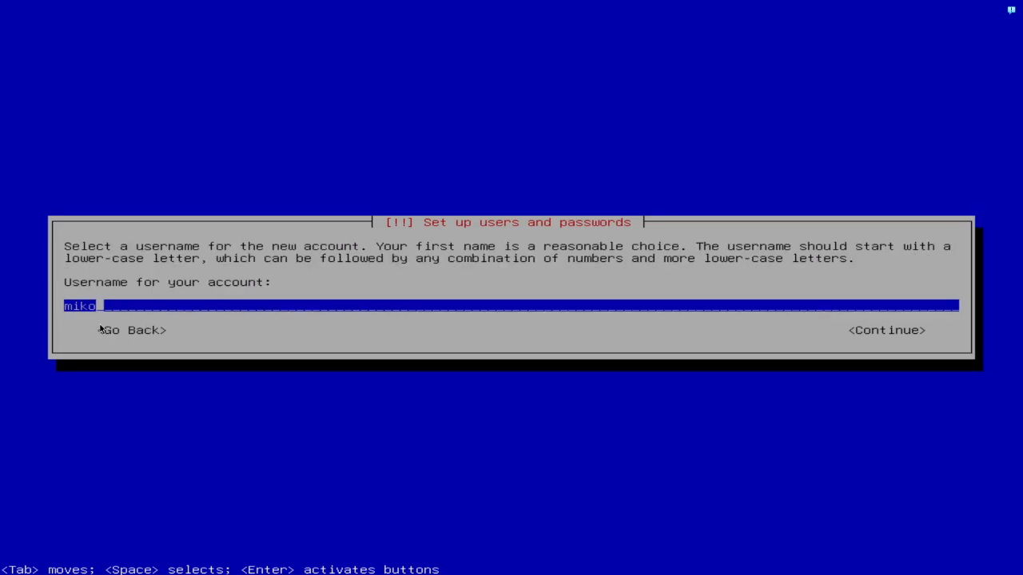
key(BackSpace)
key(BackSpace)
key(BackSpace)
text(1k0)
key(BackSpace)
key(BackSpace)
key(BackSpace)
key(BackSpace)
text(m1)
key(BackSpace)
text(ike)
key(Return)
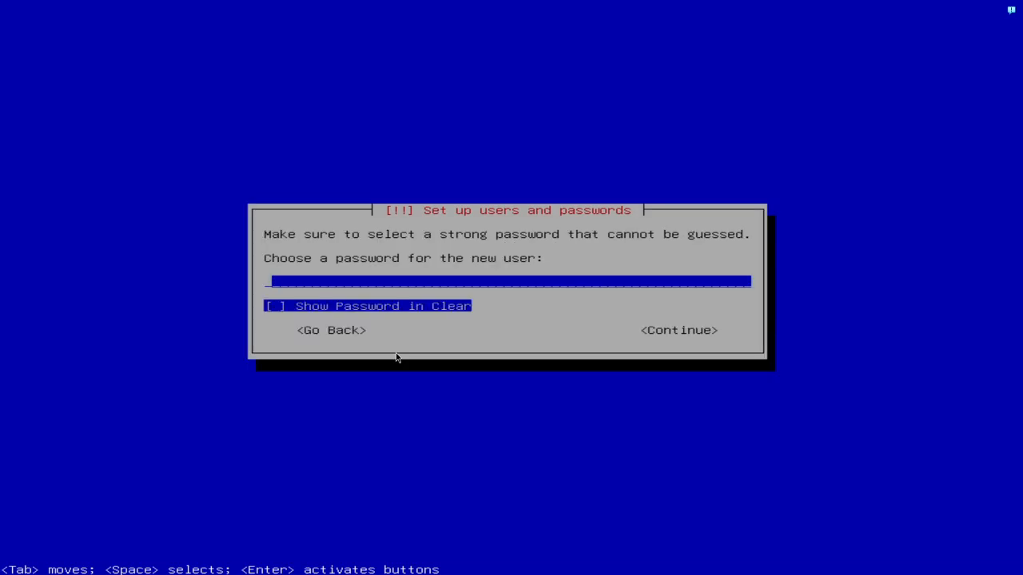
click(435, 313)
Enter the new user's password and re-enter it to confirm
key(shift+Tab)
text(admin)
key(Tab)
key(Tab)
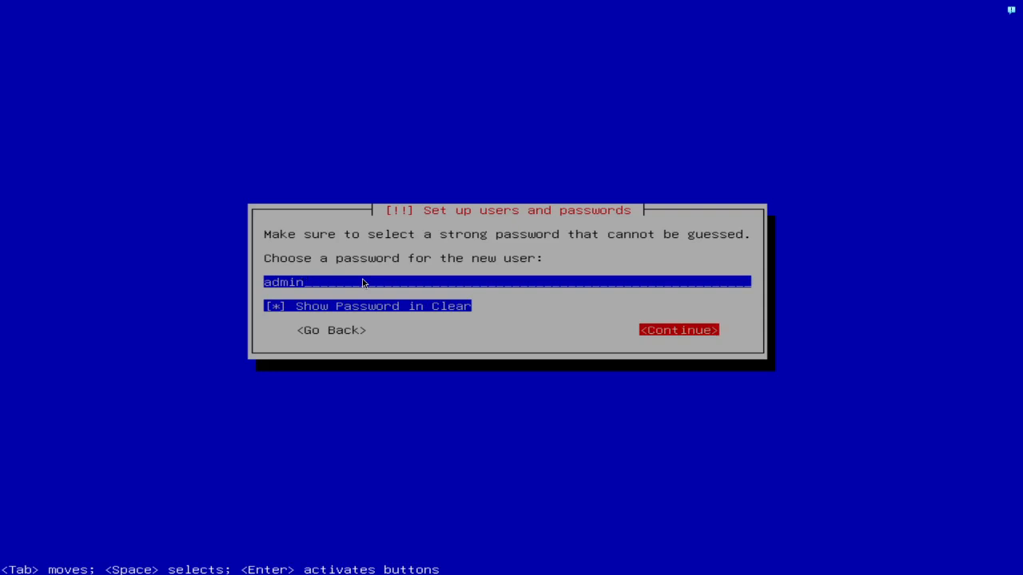
key(Return)
text(admin)
key(Tab)
key(Tab)
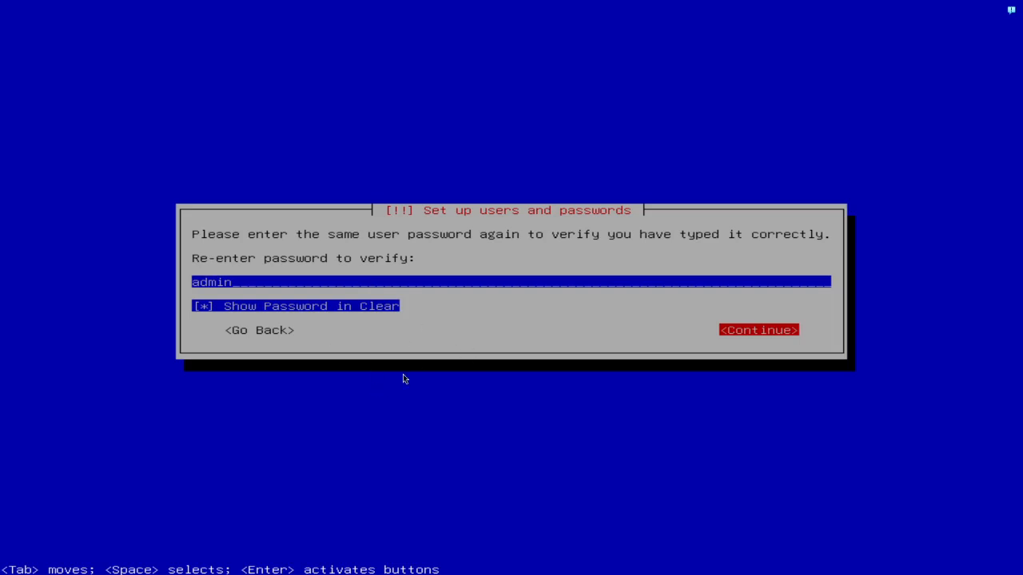
key(Return)
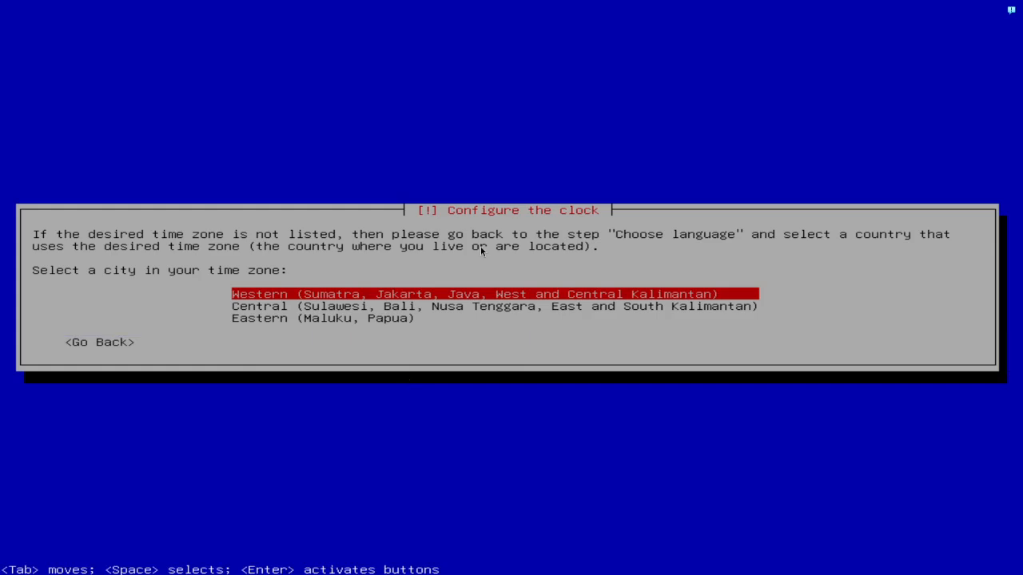
Accept the Western time zone in the clock list
key(Down)
key(Up)
key(Return)
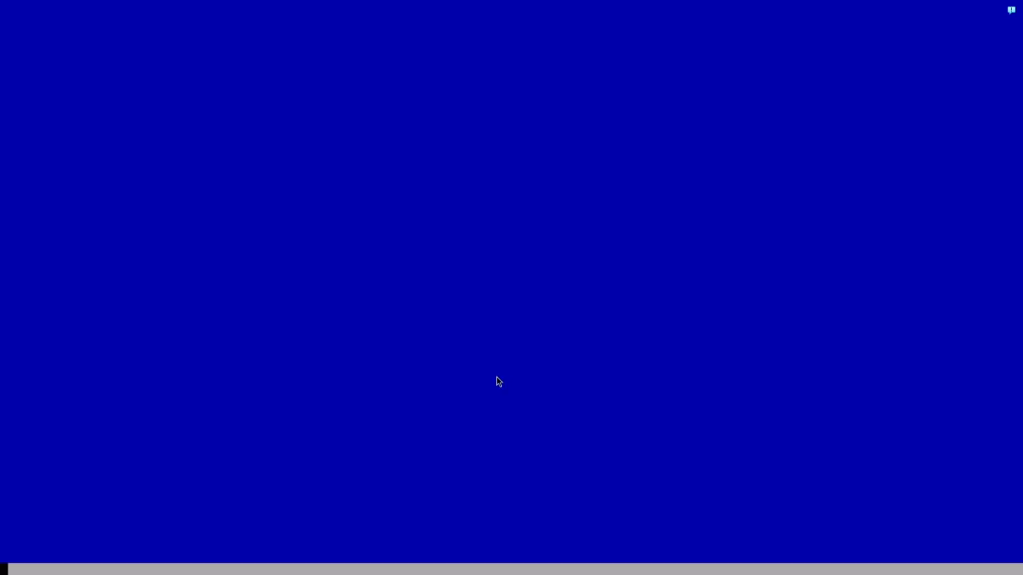
Check the YouTube and VirtualBox workspaces, then choose guided partitioning of the entire disk
key(super+0)
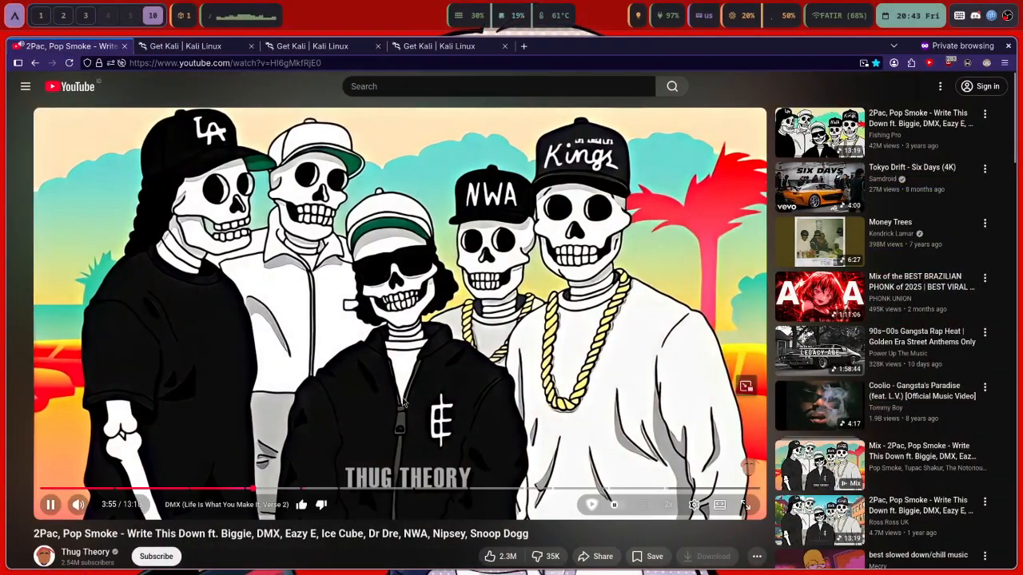
key(super+3)
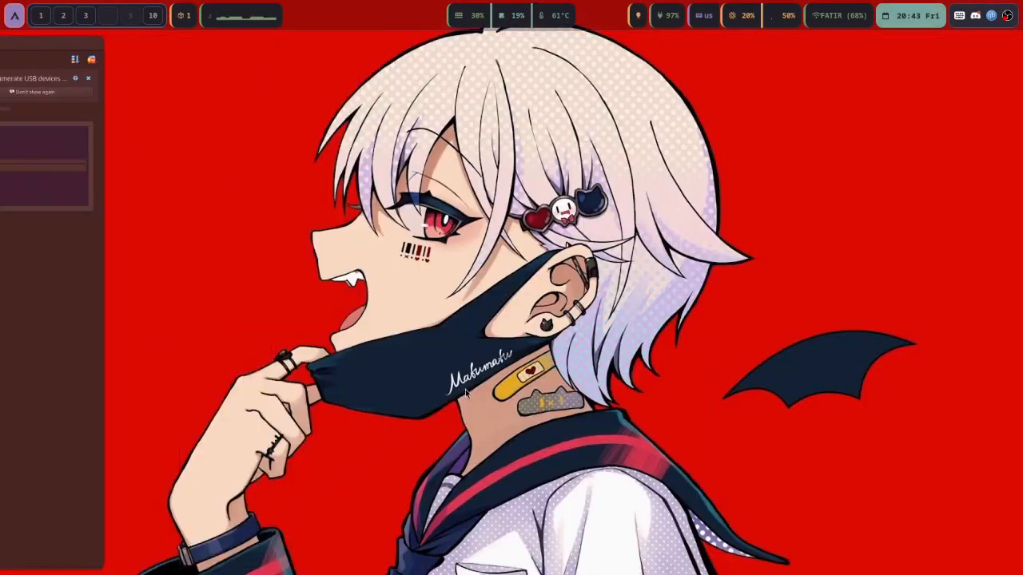
key(super+2)
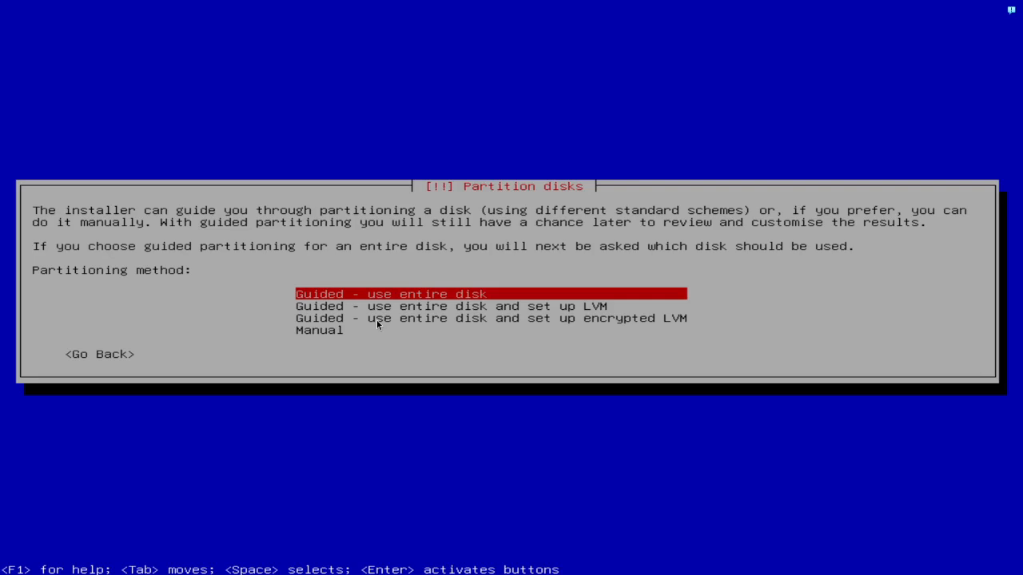
key(Return)
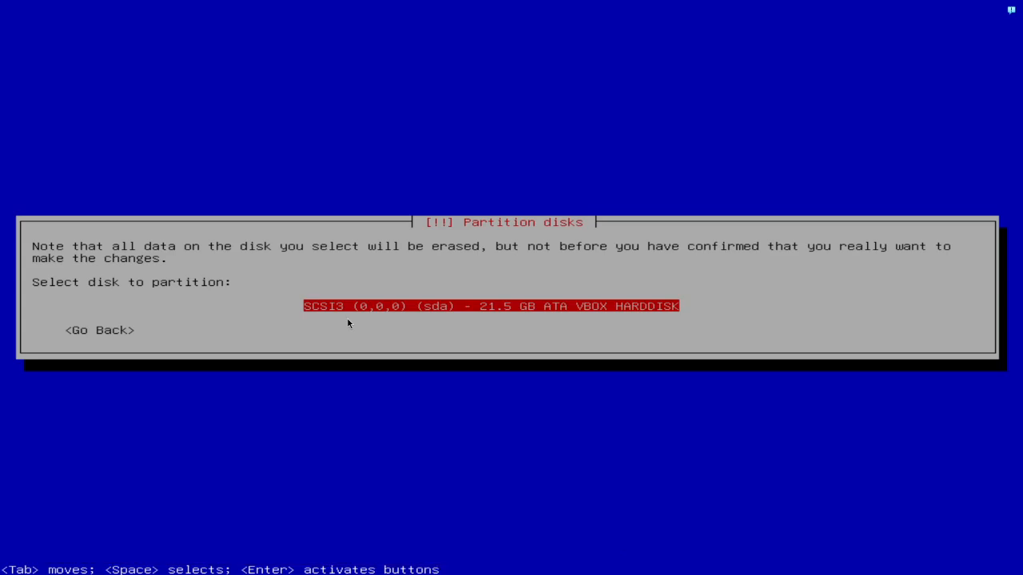
Partition the 21.5 GB VBOX HARDDISK with all files in one partition and write the changes
key(Return)
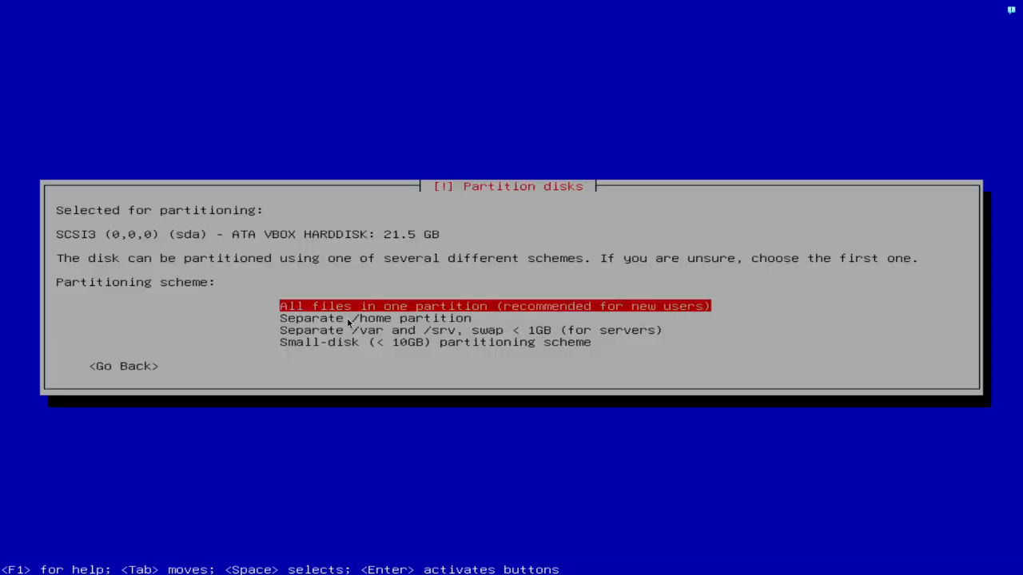
key(Return)
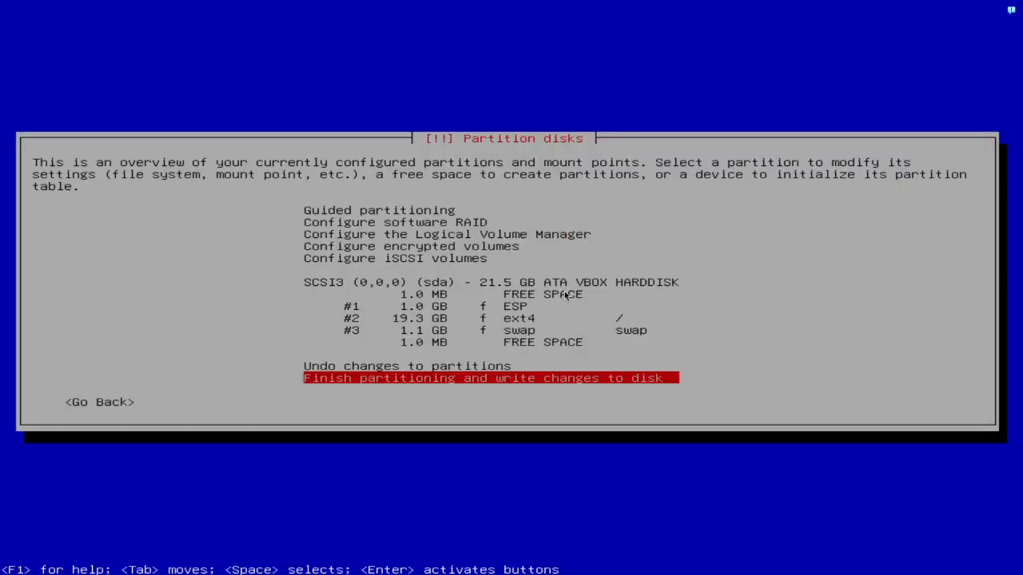
key(Return)
key(Tab)
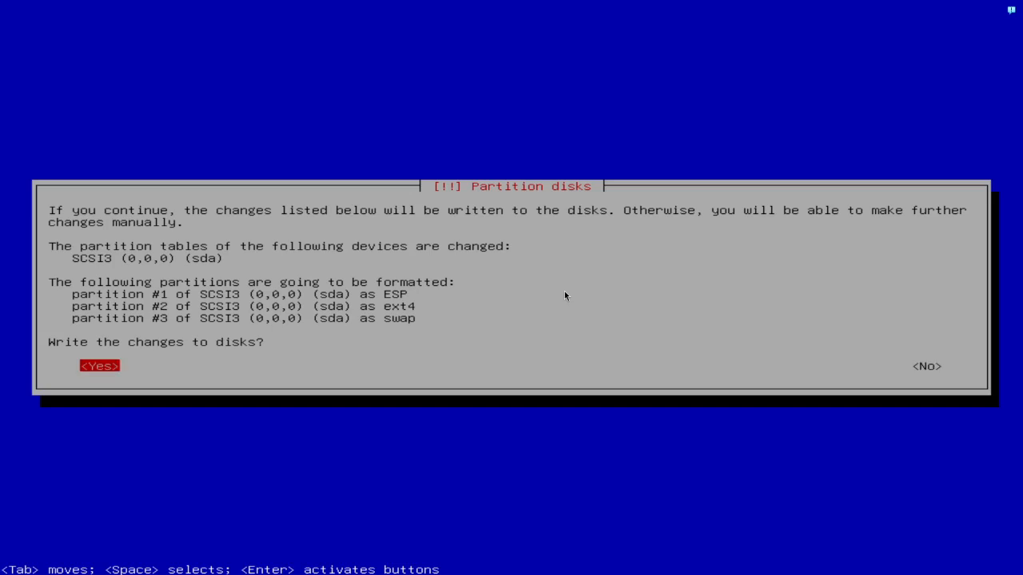
key(Return)
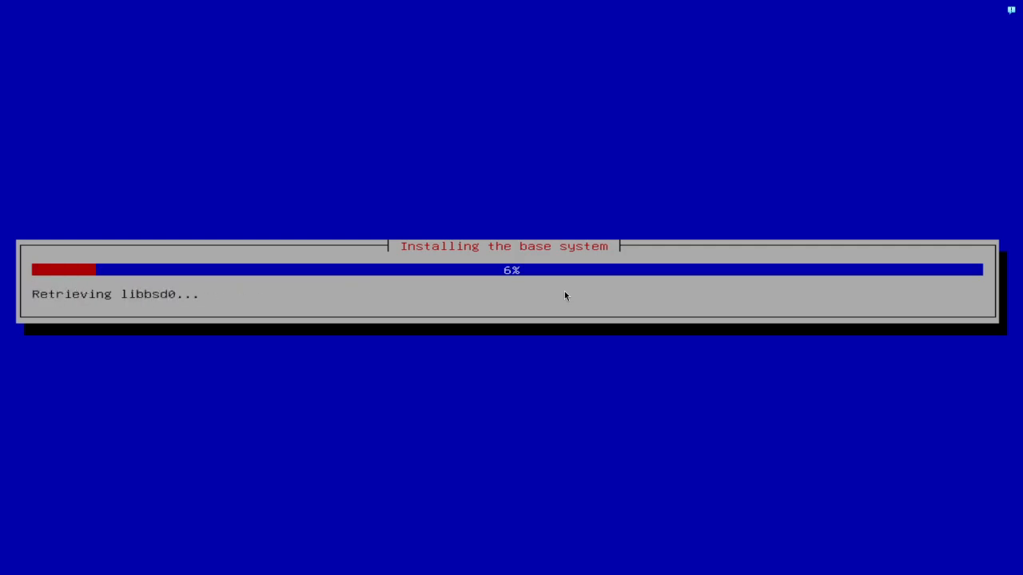
Cancel the VirtualBox mouse-capture prompt and close the notification messages panel
click(655, 371)
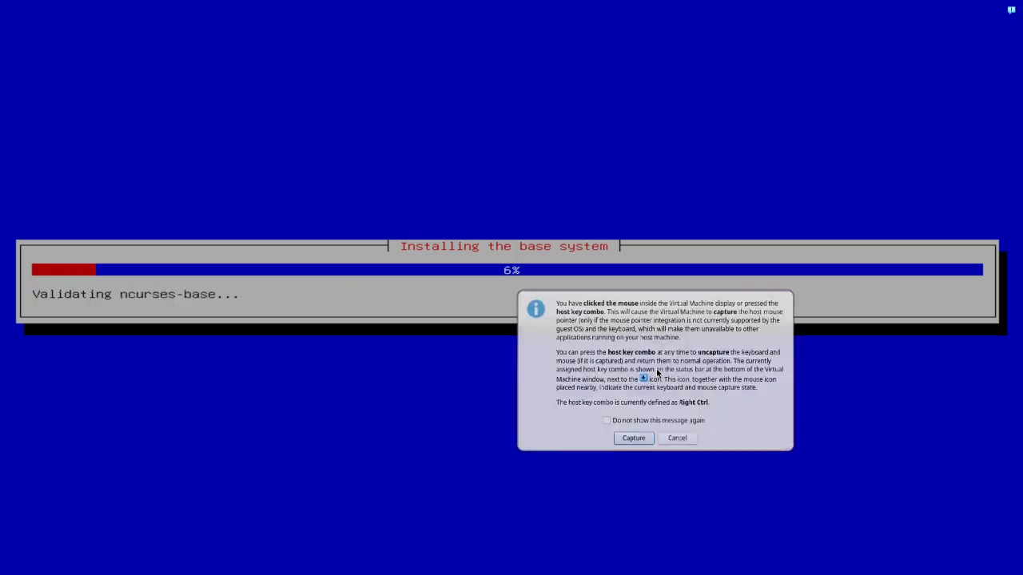
click(679, 444)
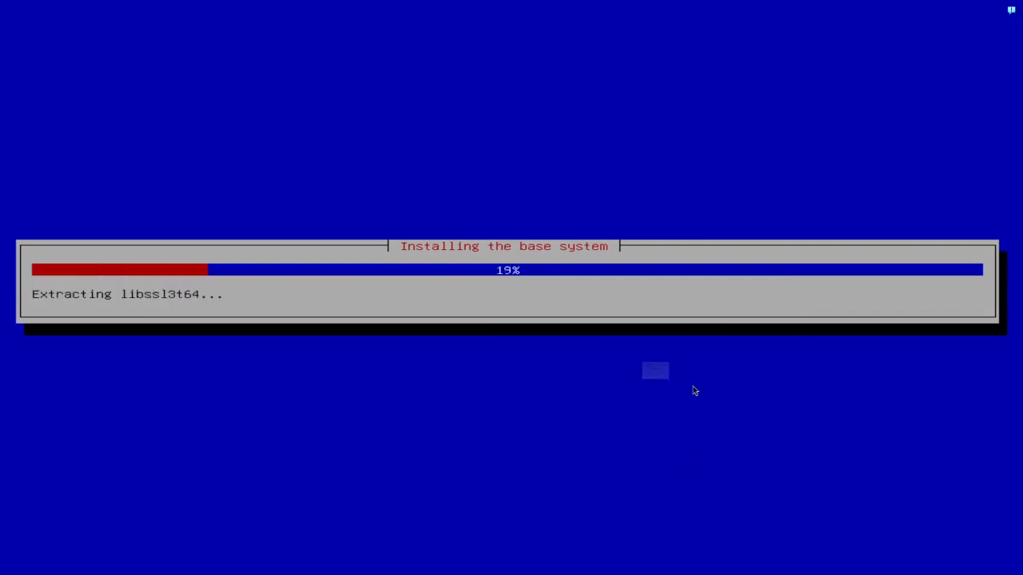
mouse_move(1008, 16)
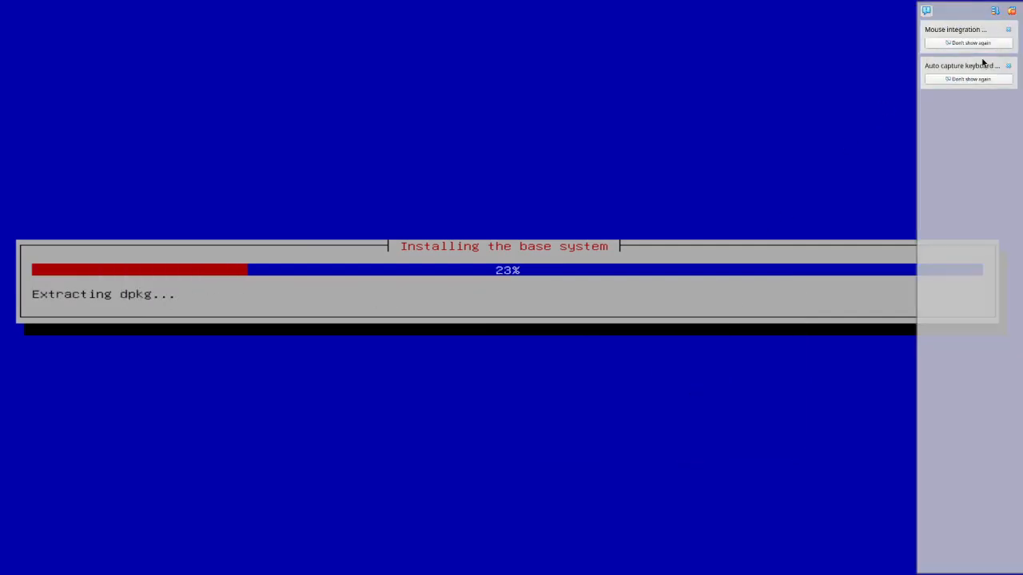
click(1010, 32)
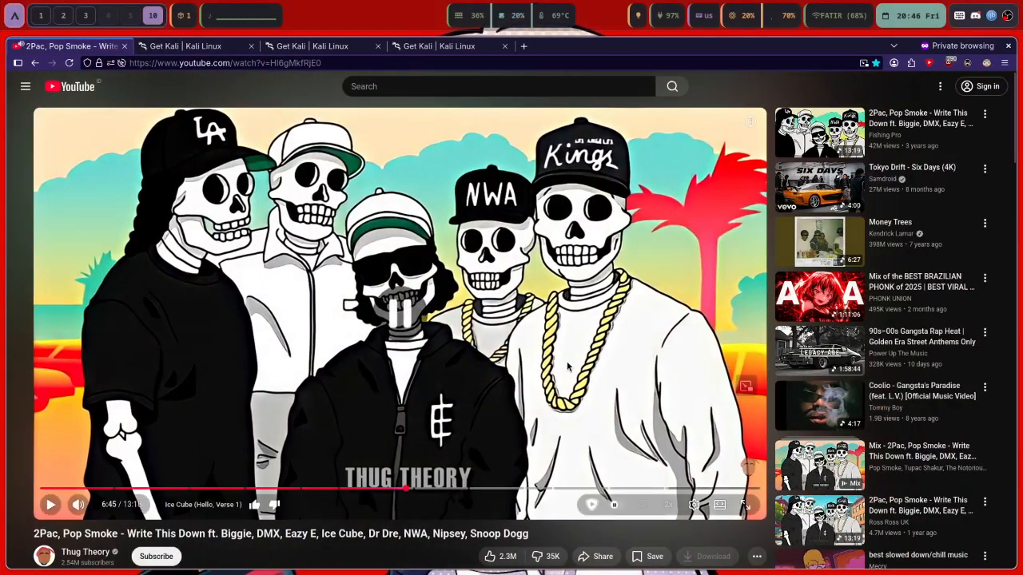
Rewind the YouTube video and resume it from 5:35, returning to the installer workspace
key(j)
key(j)
key(j)
key(j)
key(j)
key(j)
key(j)
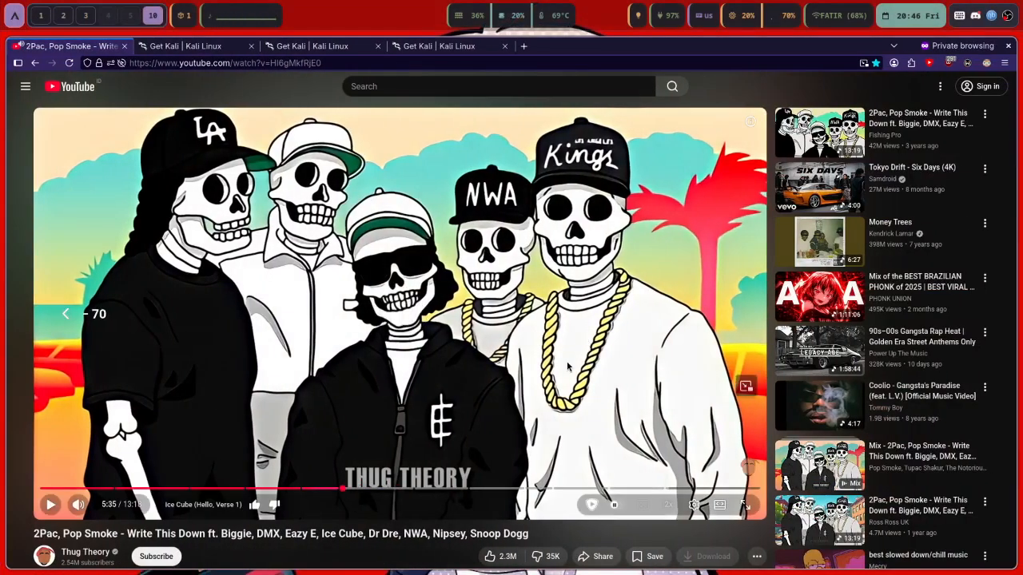
key(super+3)
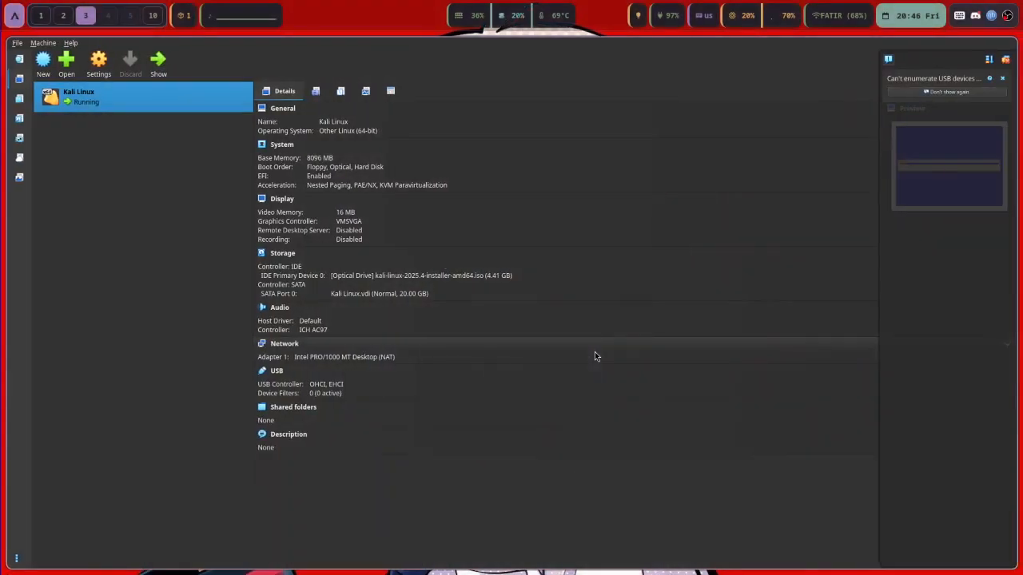
key(super+0)
key(k)
key(super+3)
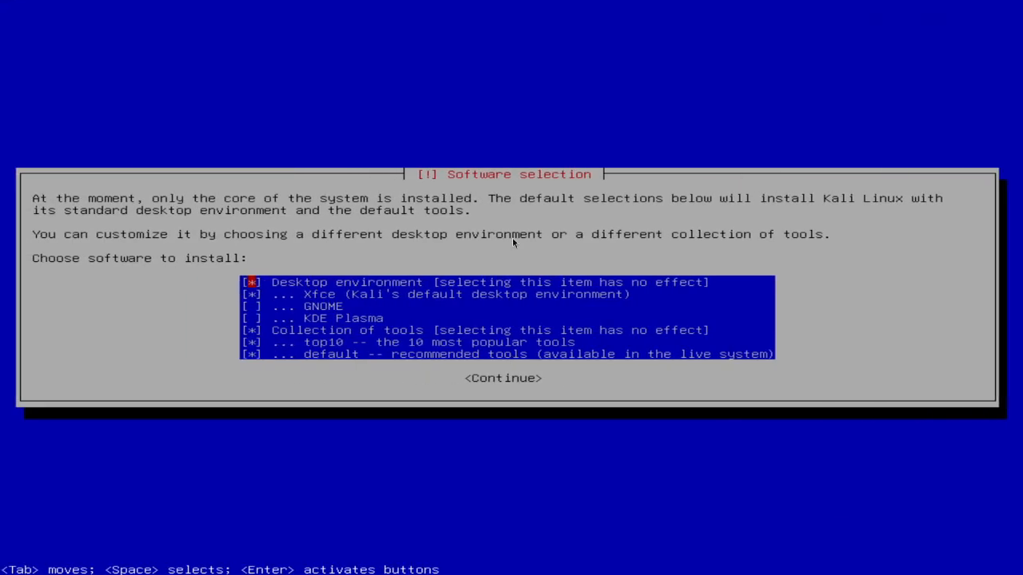
Review the software checklist and continue with the default Xfce, top10 and recommended tools
key(Down)
key(Down)
key(Up)
key(Down)
key(Down)
key(Down)
key(Down)
key(Down)
key(Up)
key(Up)
key(Up)
key(Up)
key(Up)
key(Down)
key(Down)
key(Up)
key(Down)
key(Up)
key(Down)
key(Up)
key(Up)
key(Return)
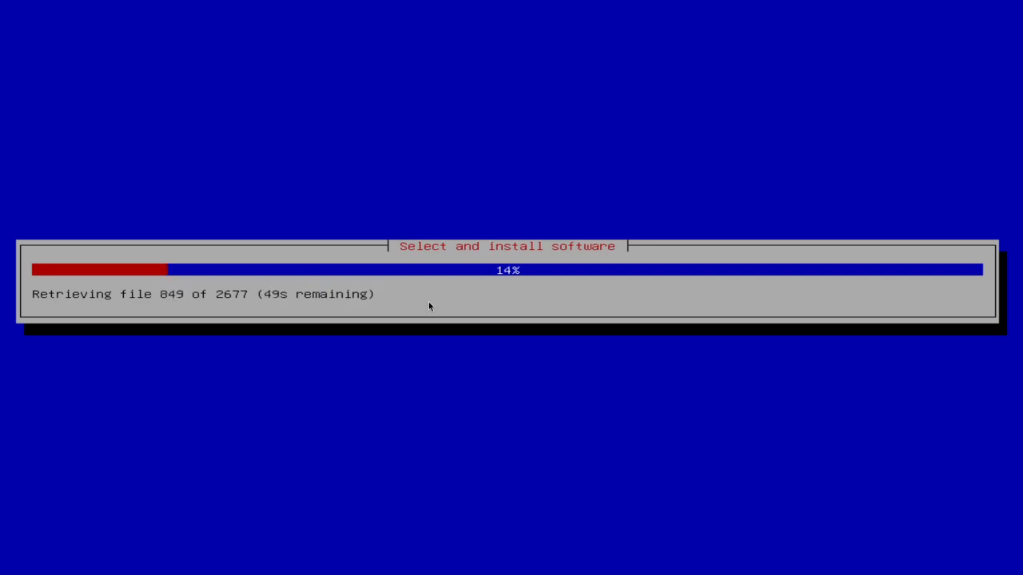
Play, pause and rewind the YouTube video ten seconds, then go back to the installer
key(super+0)
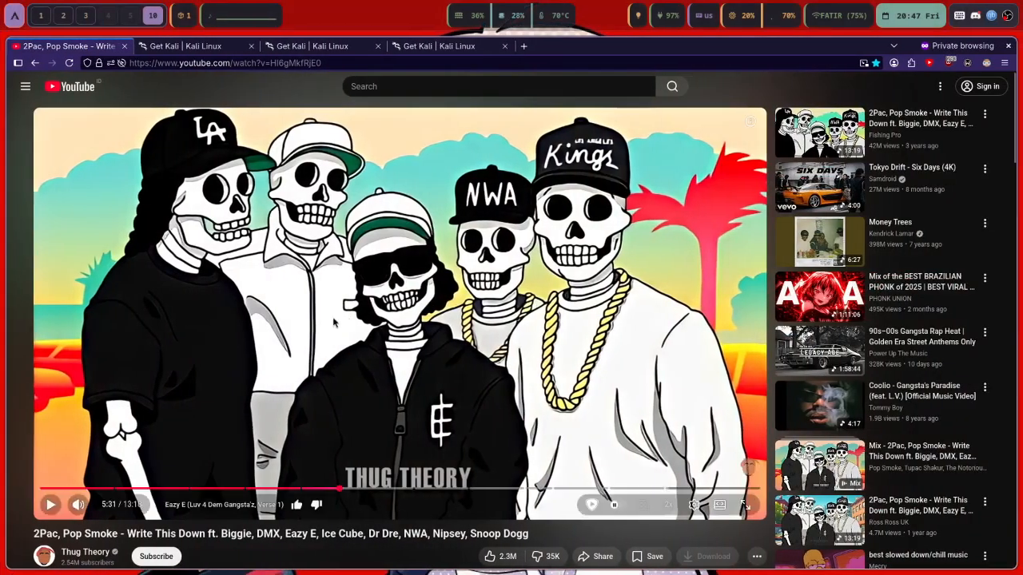
click(420, 340)
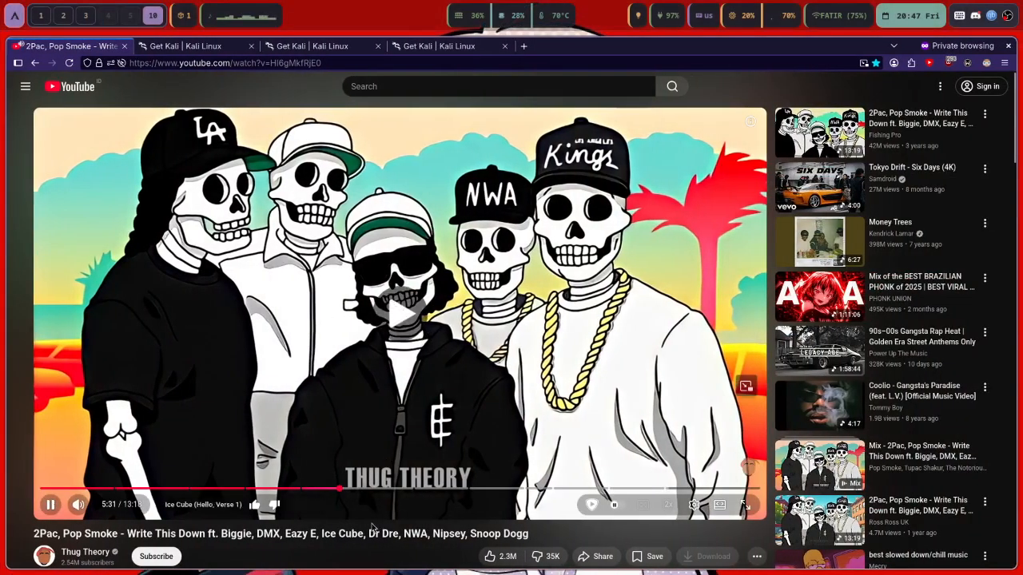
key(j)
key(k)
key(k)
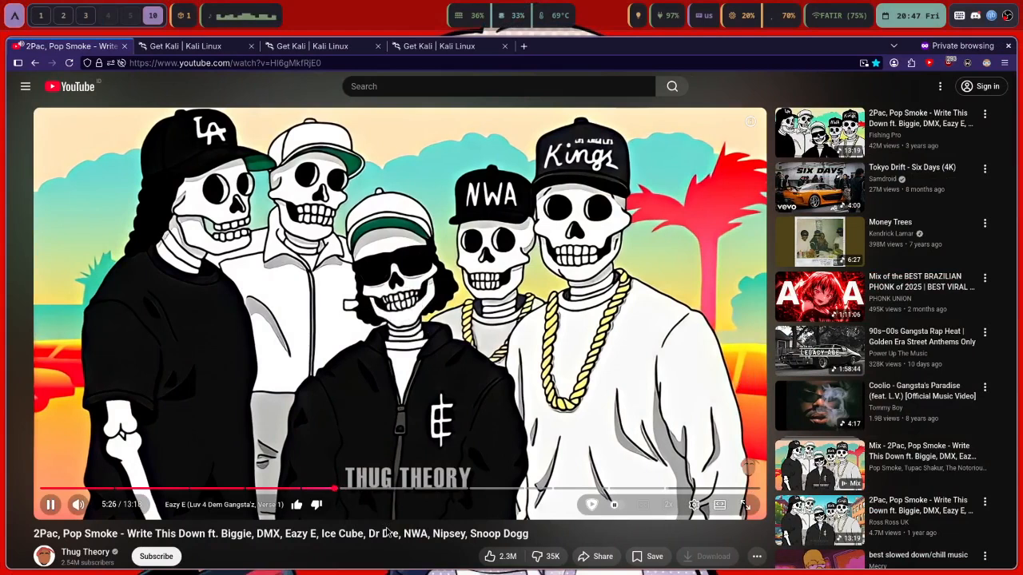
key(super+1)
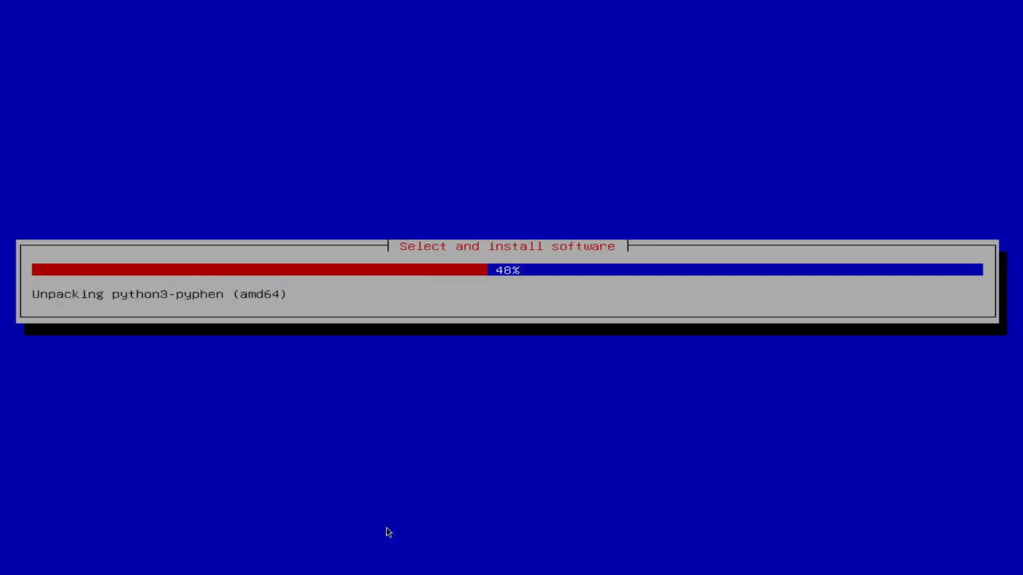
key(super+2)
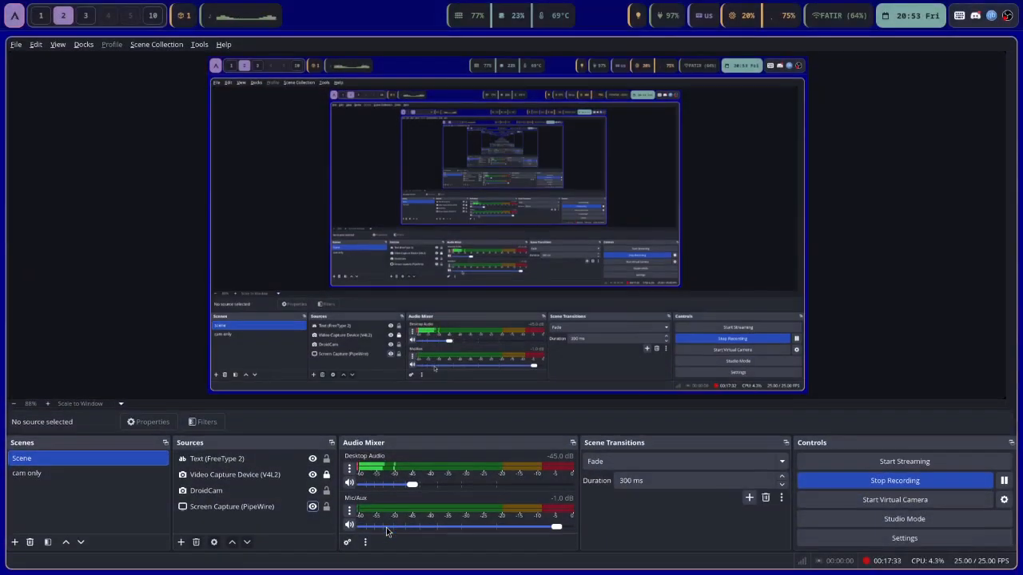
key(super+1)
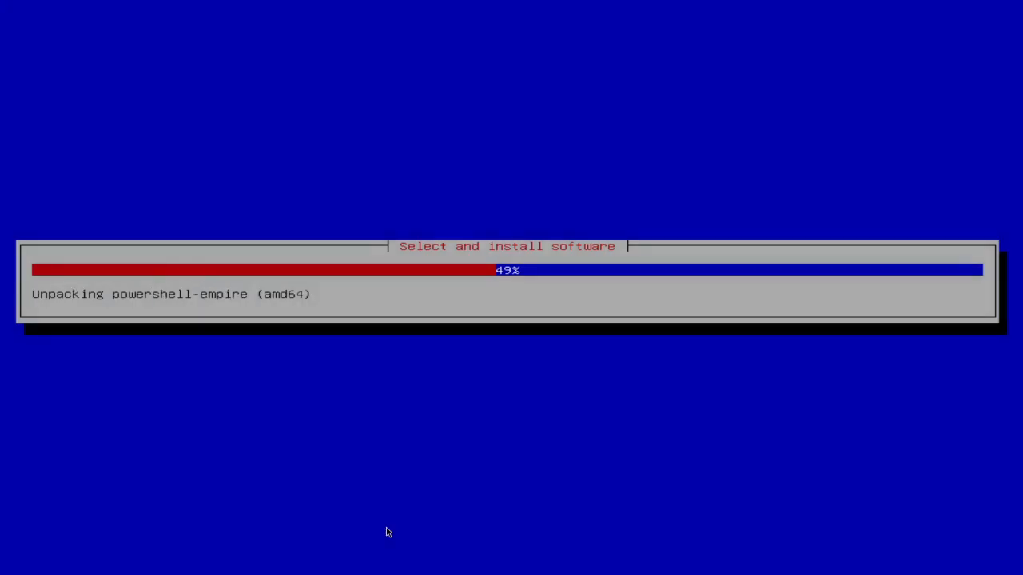
key(super+0)
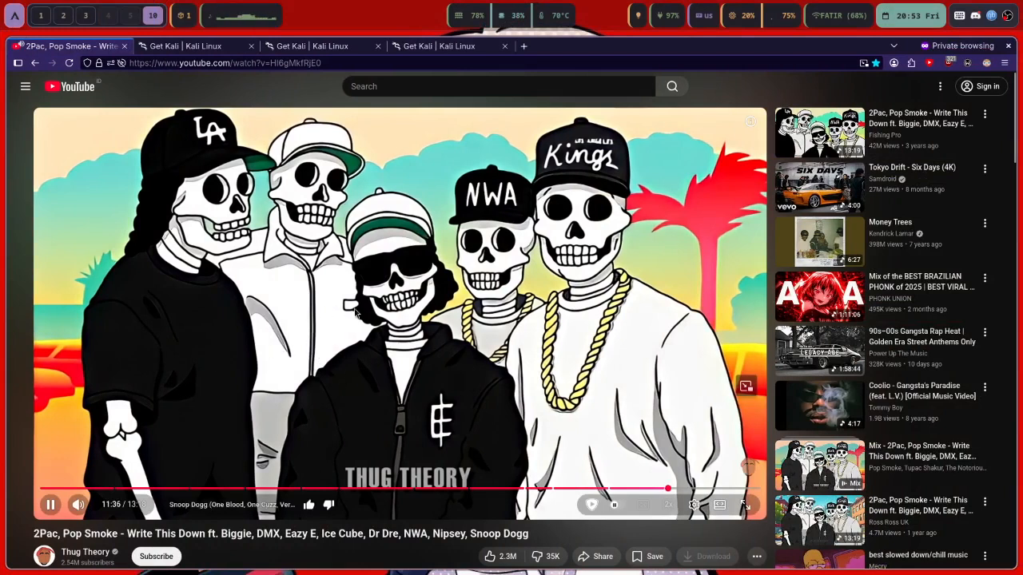
key(super+2)
key(super+3)
key(super+2)
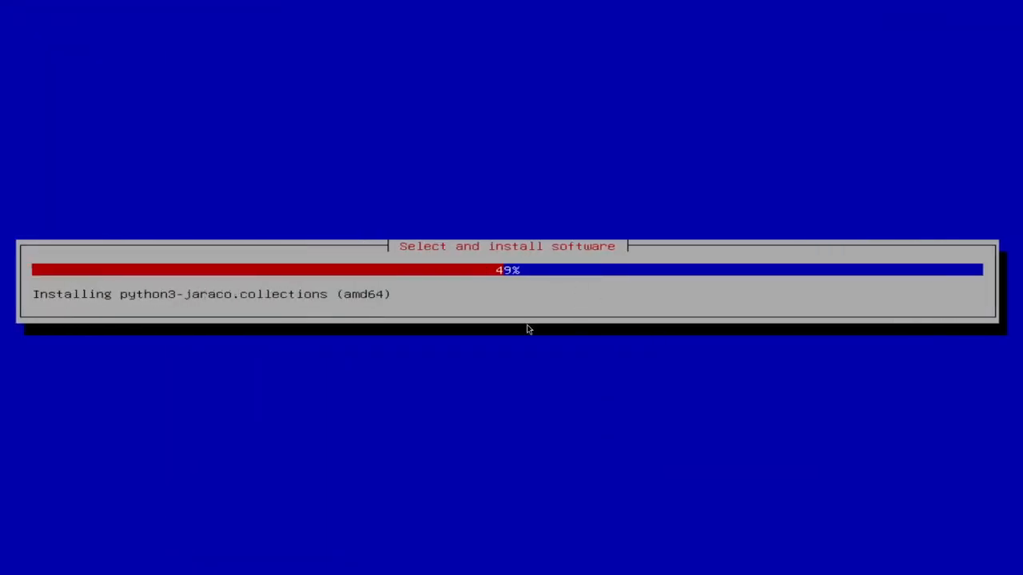
key(super+3)
key(super+4)
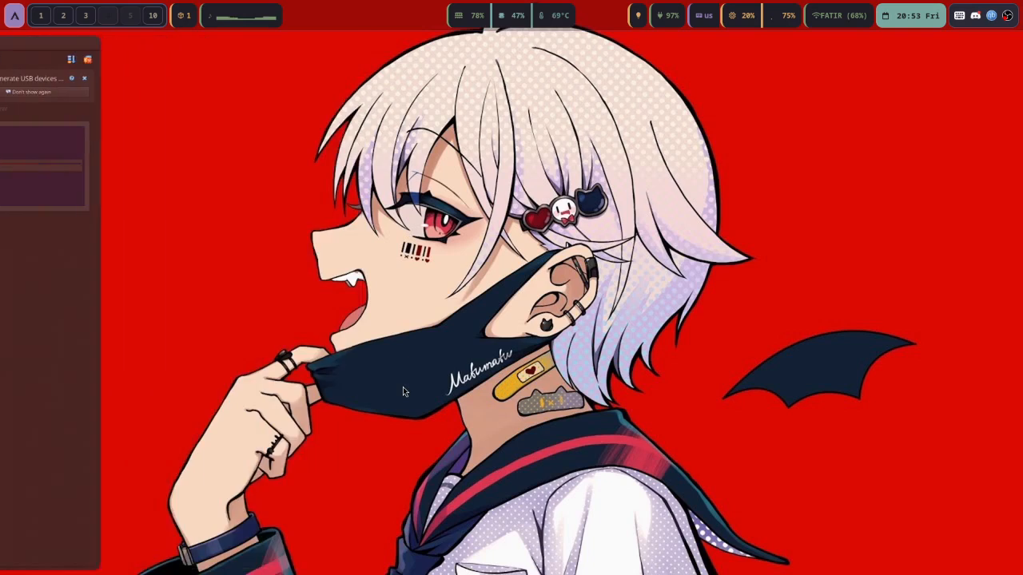
key(super+Return)
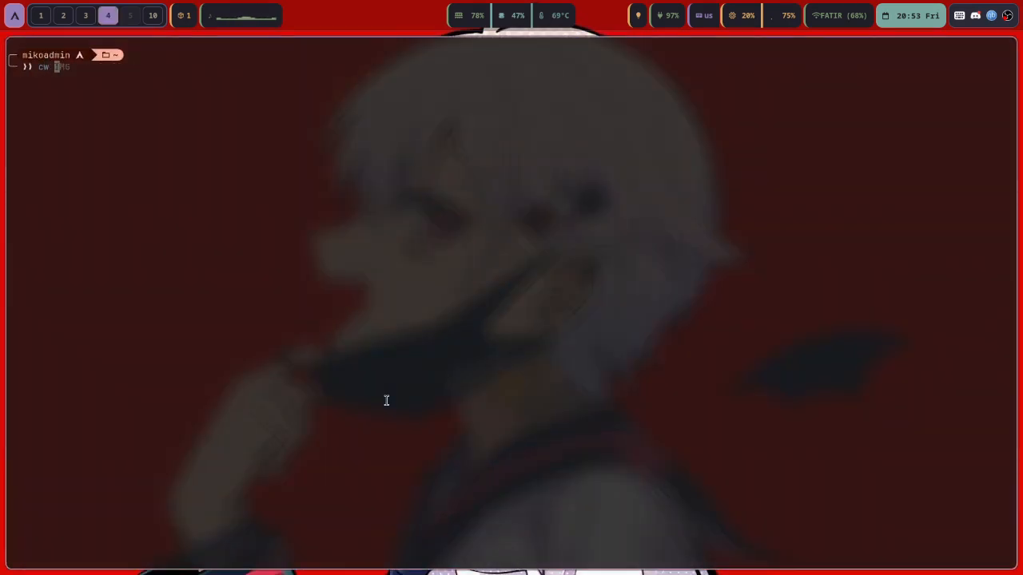
key(Return)
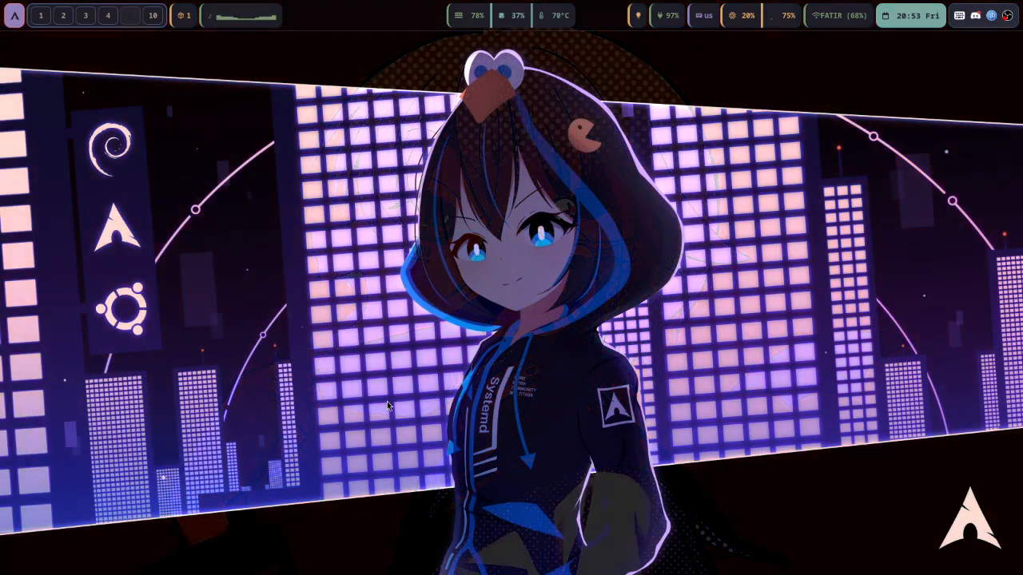
key(super+4)
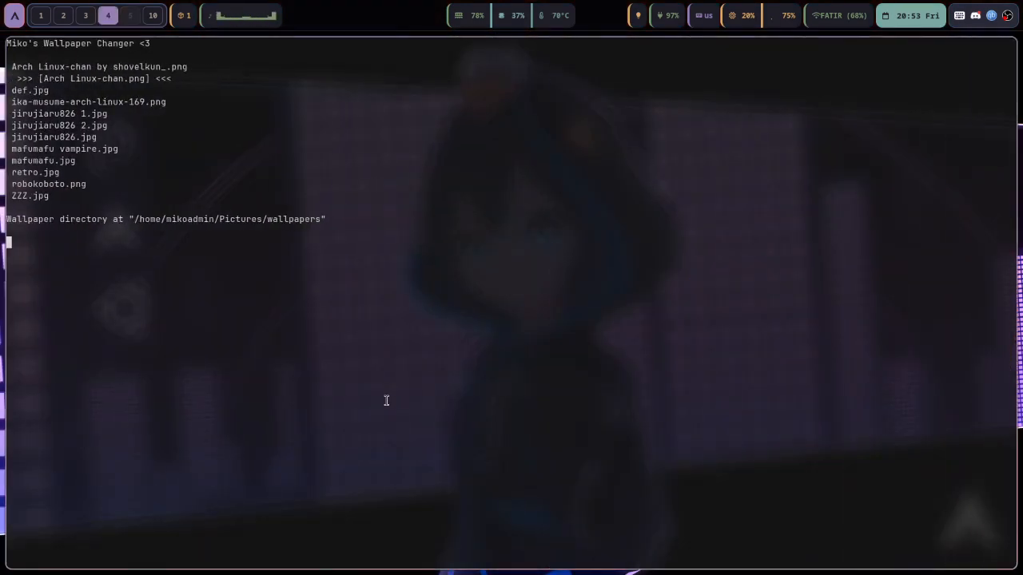
key(Return)
key(super+5)
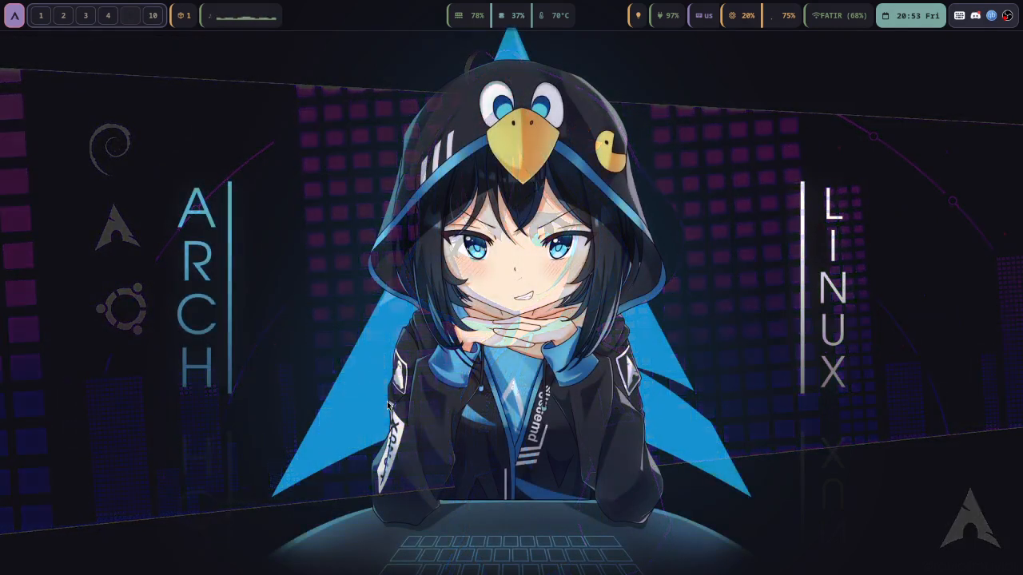
key(super+4)
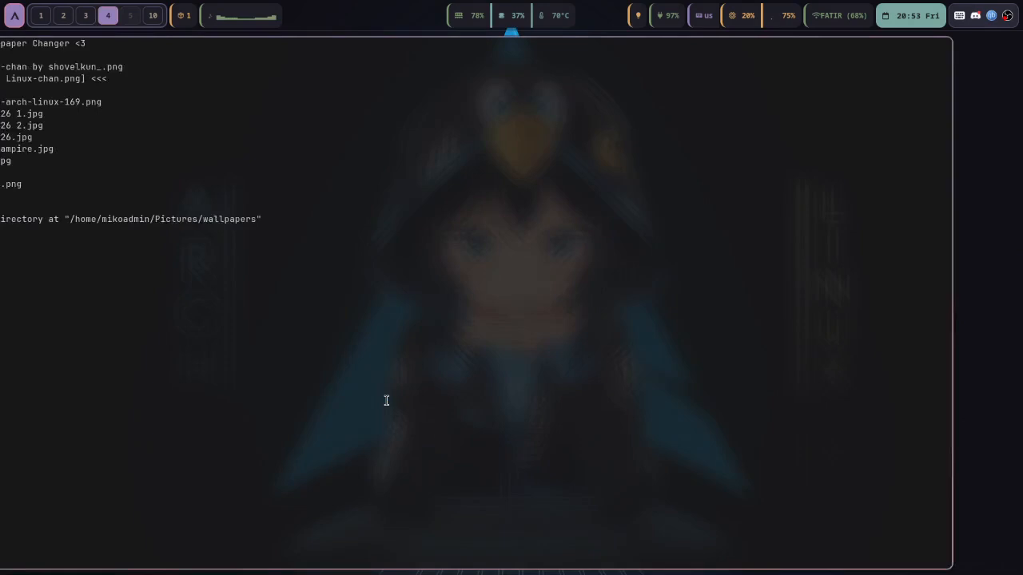
key(Down)
key(Down)
key(Down)
key(Down)
key(Up)
key(Up)
key(Up)
key(Return)
key(super+5)
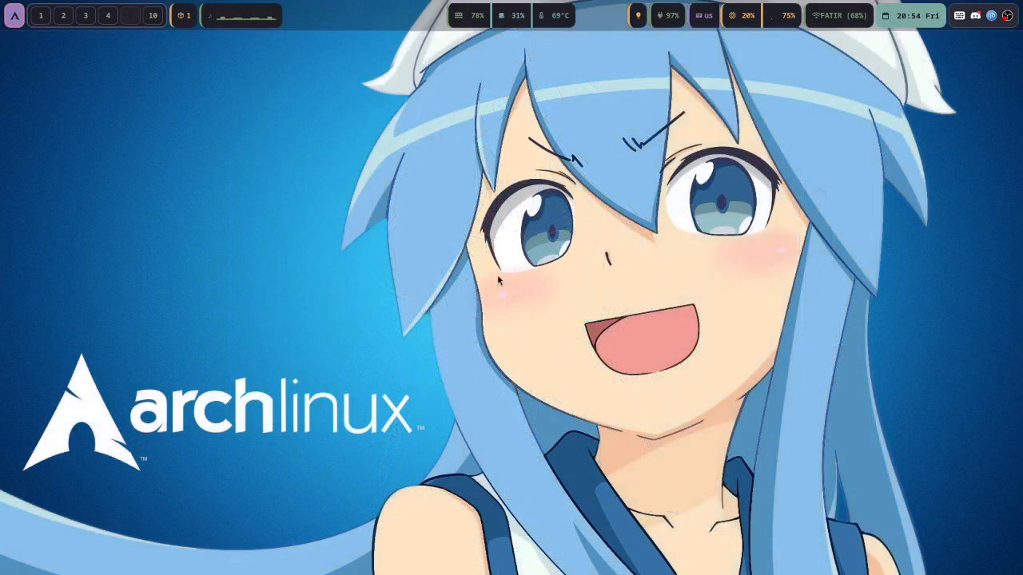
key(super+4)
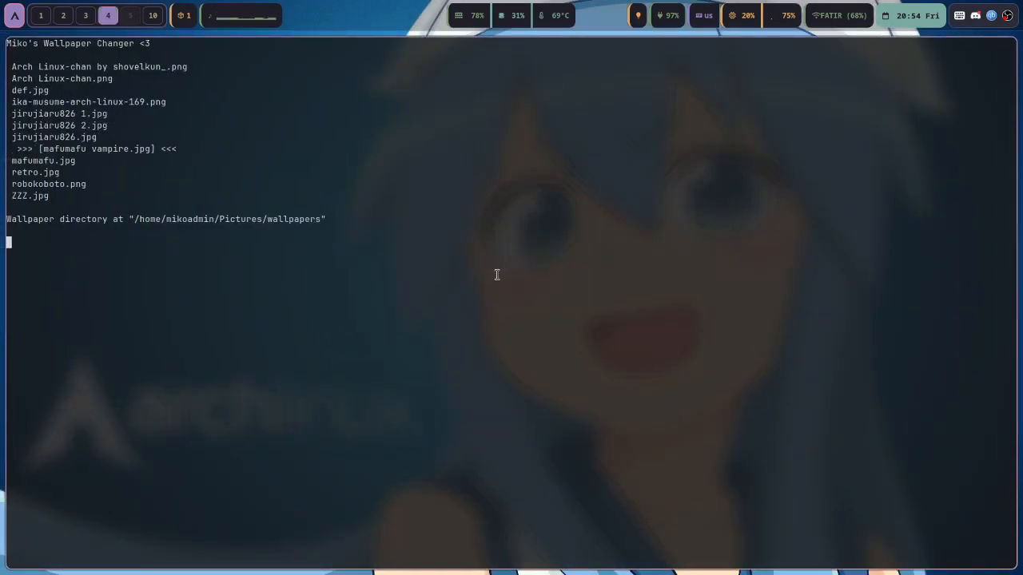
key(Return)
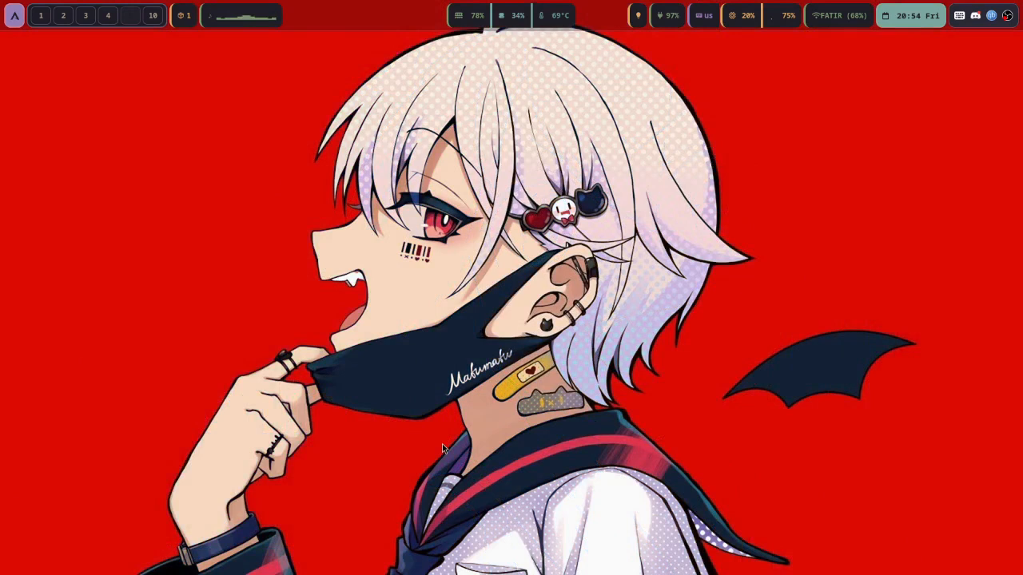
key(super+4)
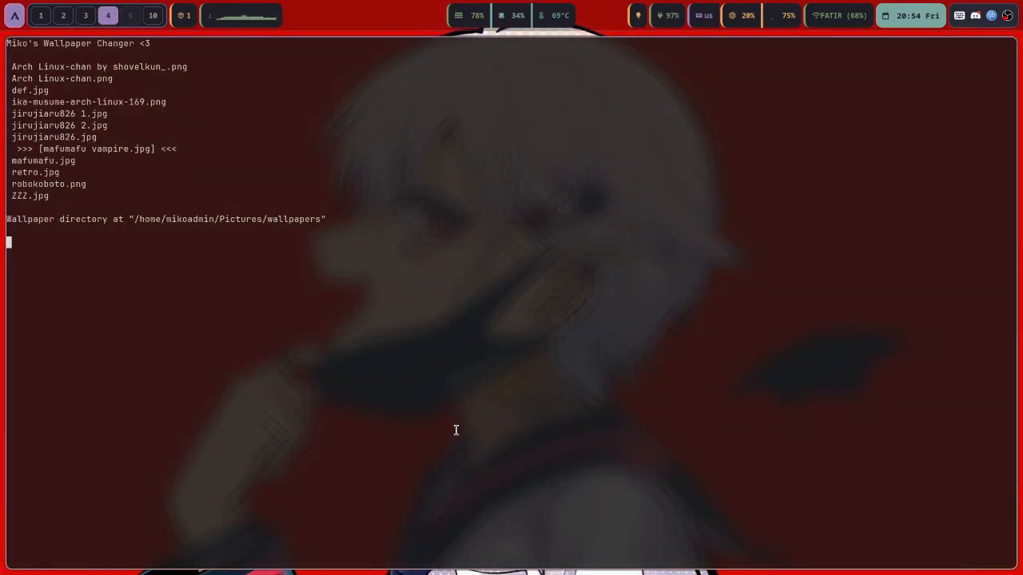
key(q)
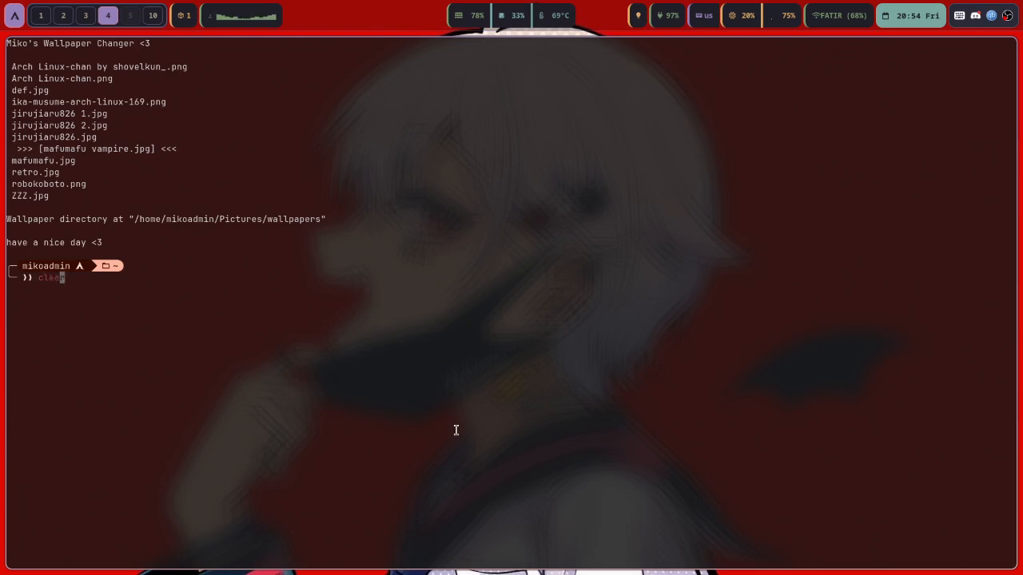
key(Return)
key(Up)
key(super+q)
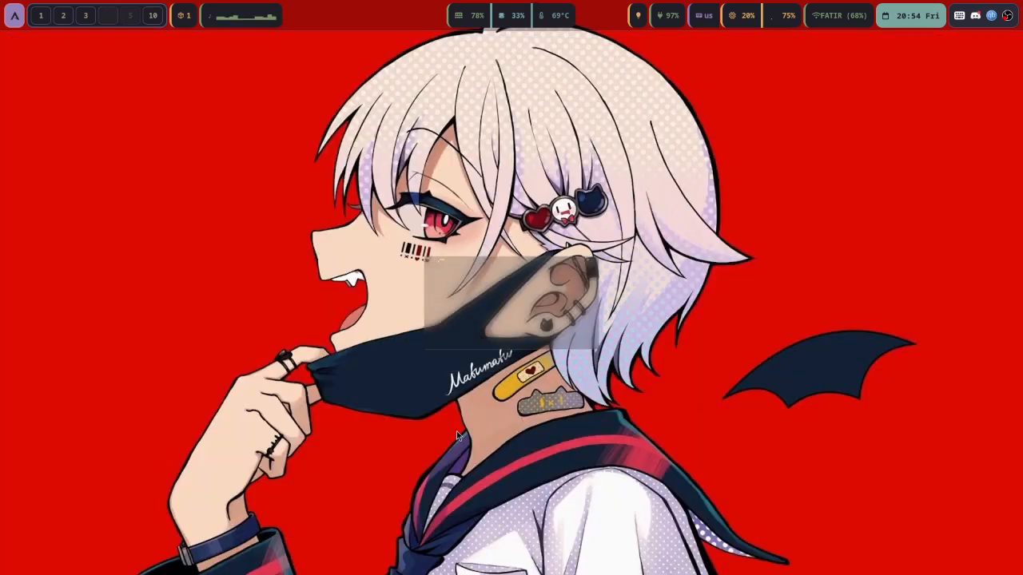
key(super+3)
Check the Kali installer at 55% unpacking libmupdf25.1, then switch to the OBS workspace
key(super+2)
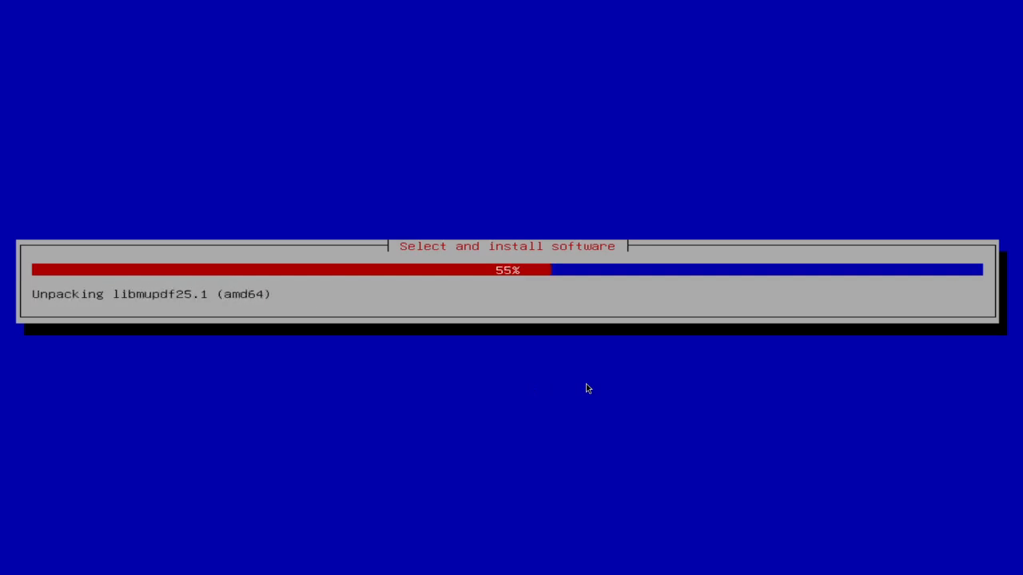
key(super+2)
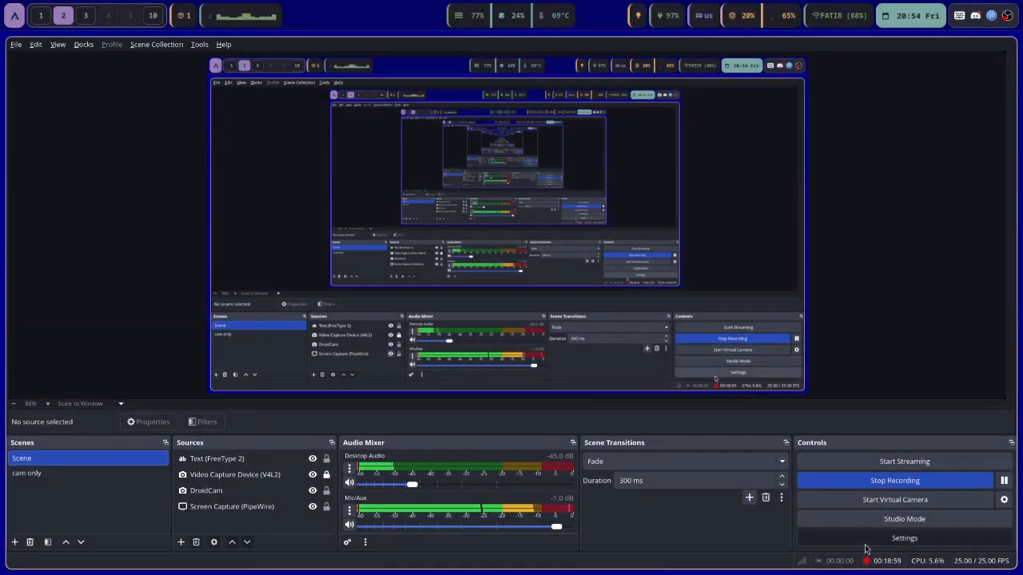
Review the Audio page of OBS Settings and cancel without changing anything
key(ctrl+comma)
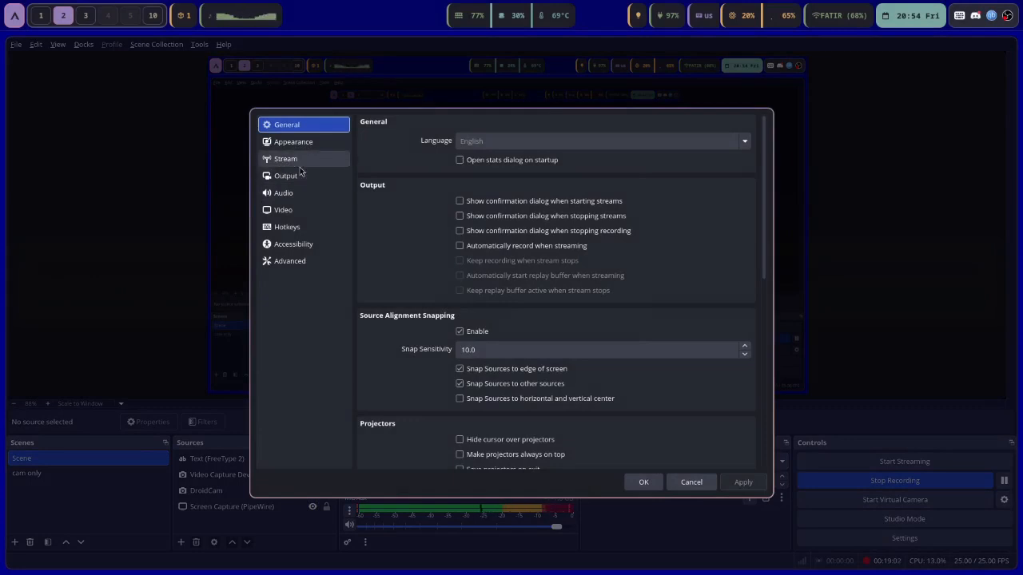
click(346, 191)
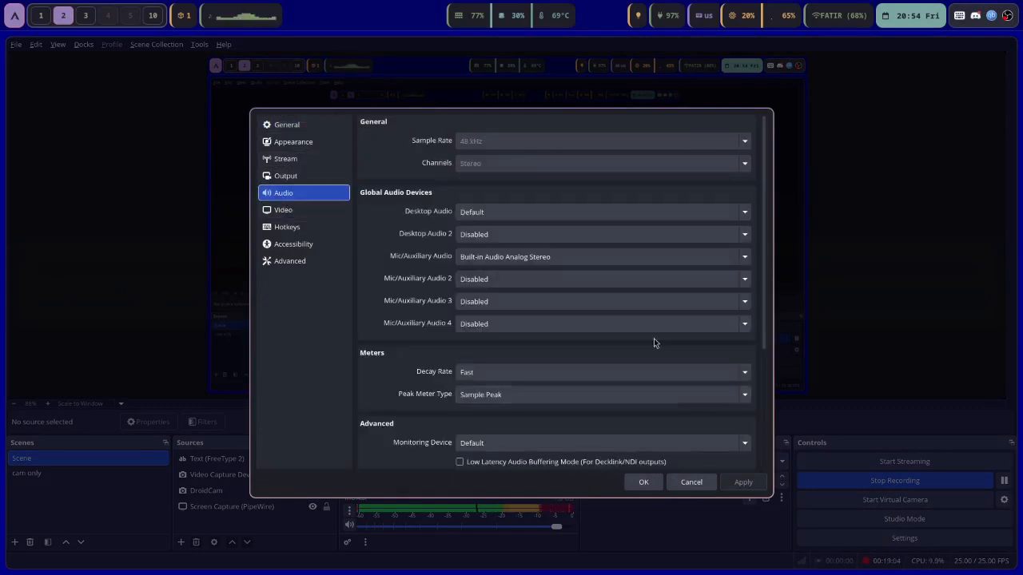
click(695, 482)
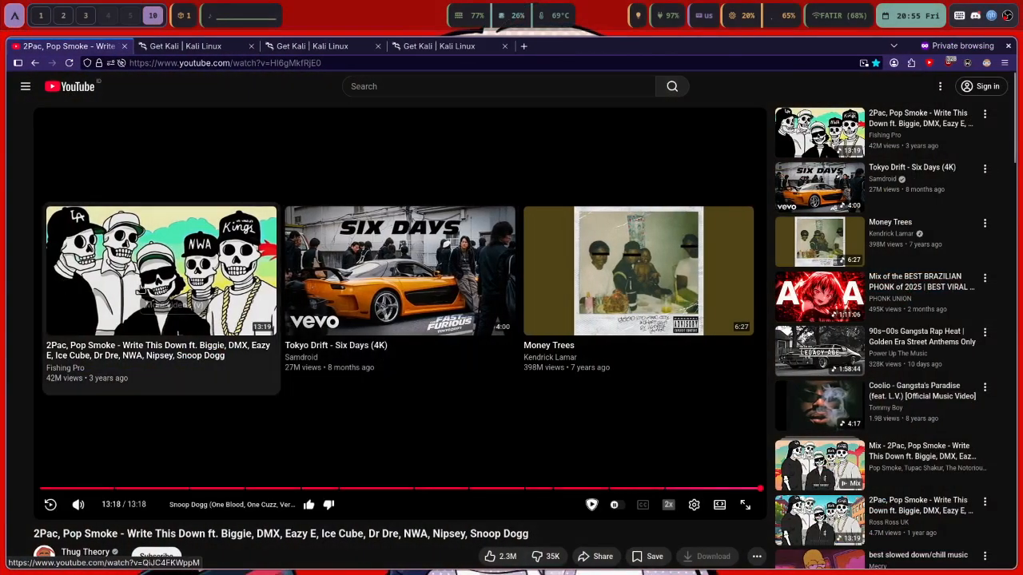
key(super+1)
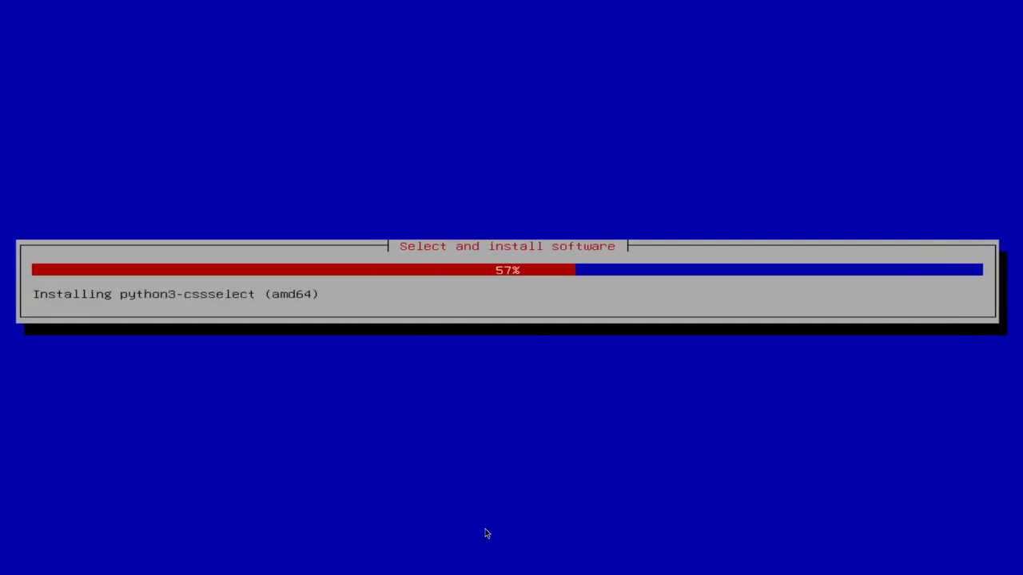
key(super+2)
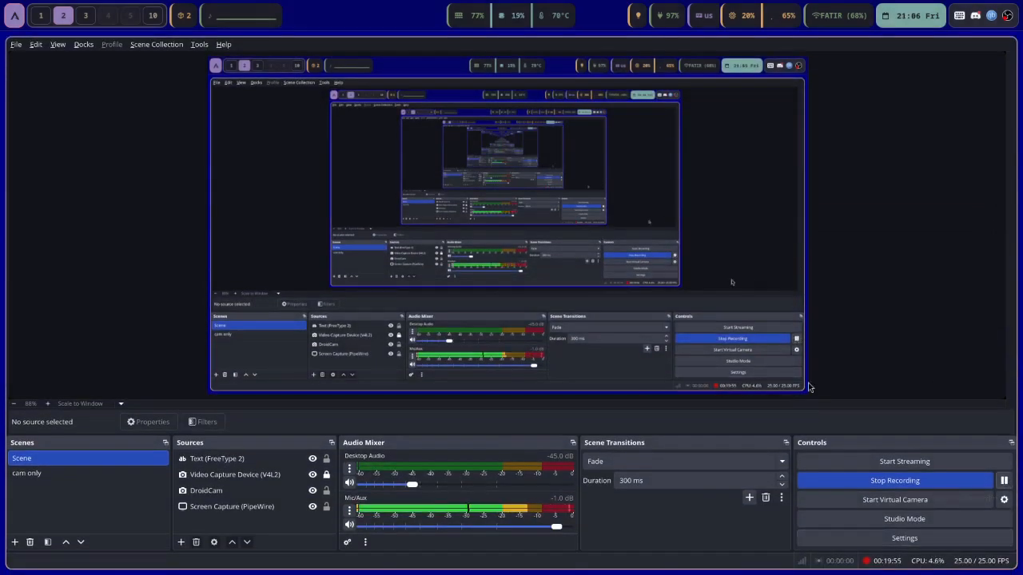
key(super+1)
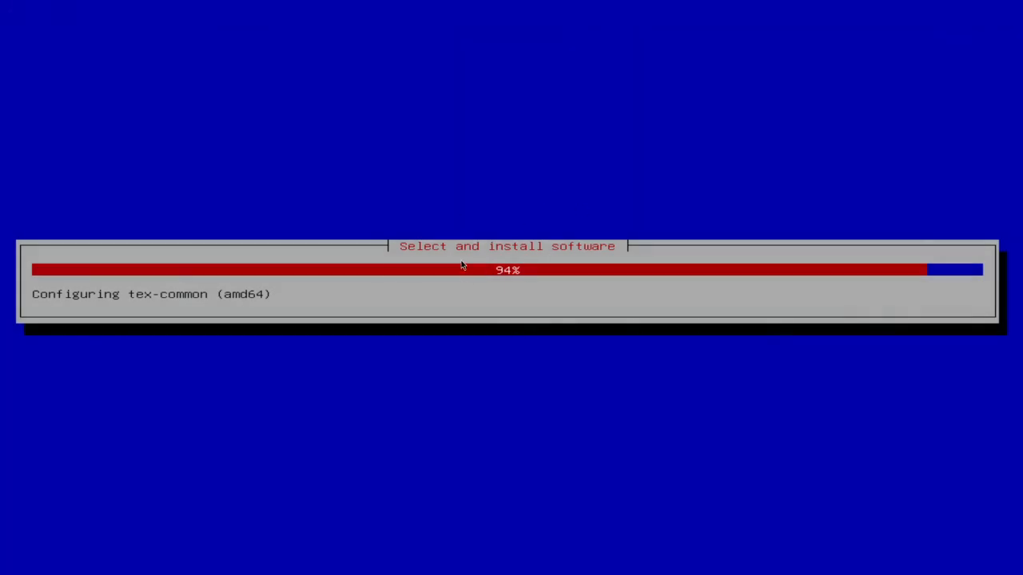
key(super+3)
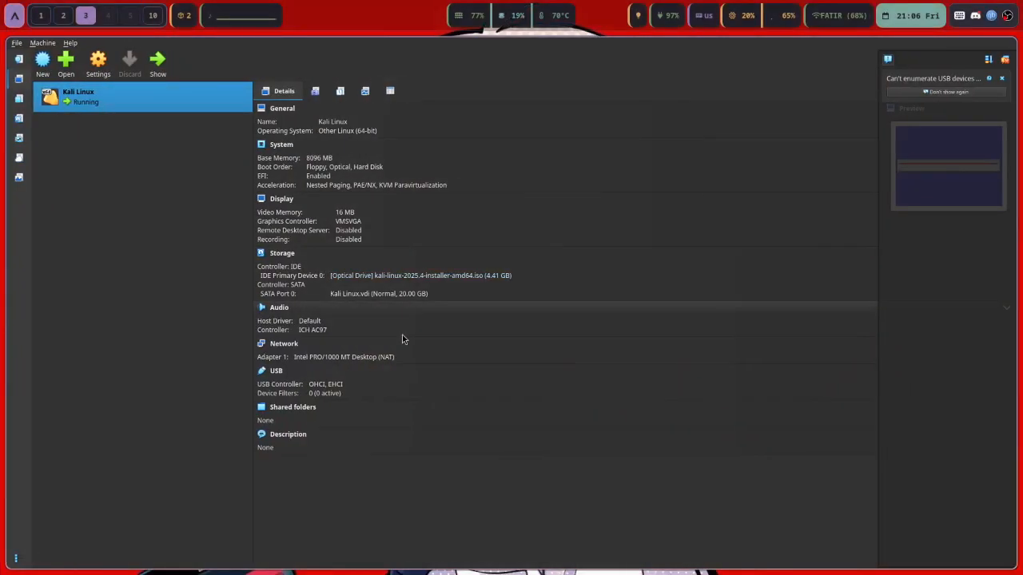
key(super+0)
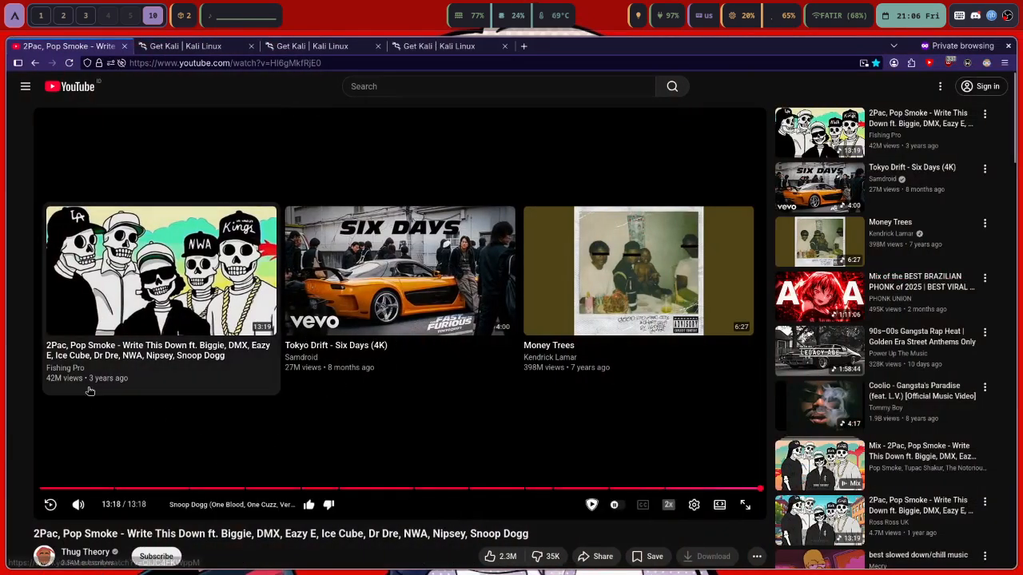
In a new second-position private tab, play and pause the goated playlist's Rare Occasions 'Origami' lyric video
click(523, 46)
drag(523, 45, 188, 48)
key(ctrl+shift+o)
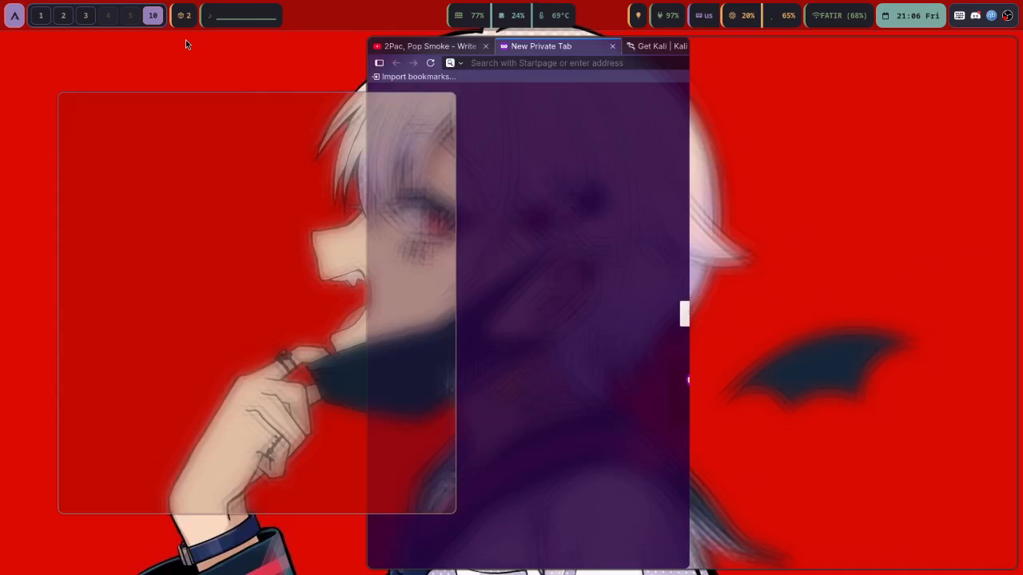
click(90, 167)
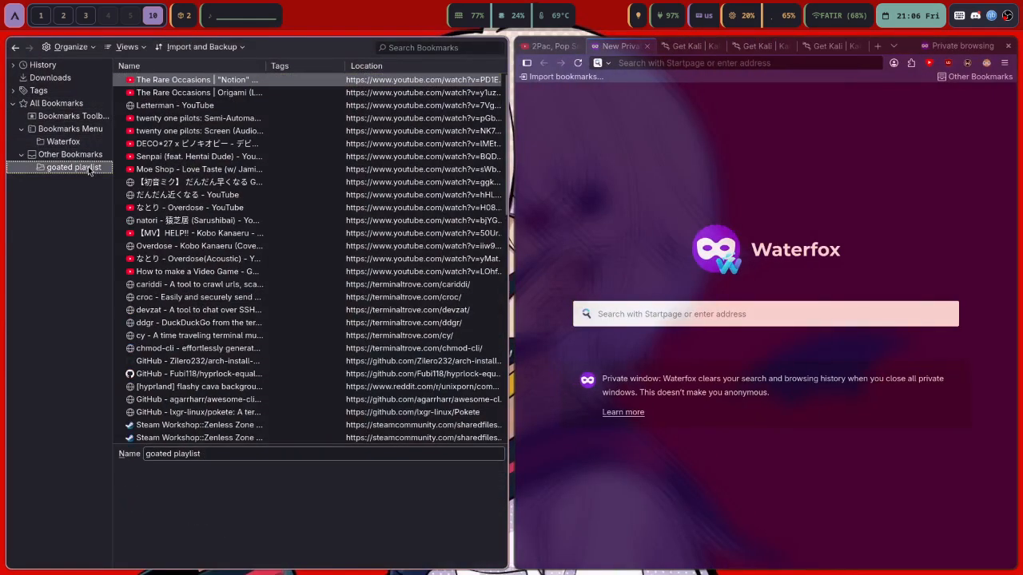
double_click(201, 93)
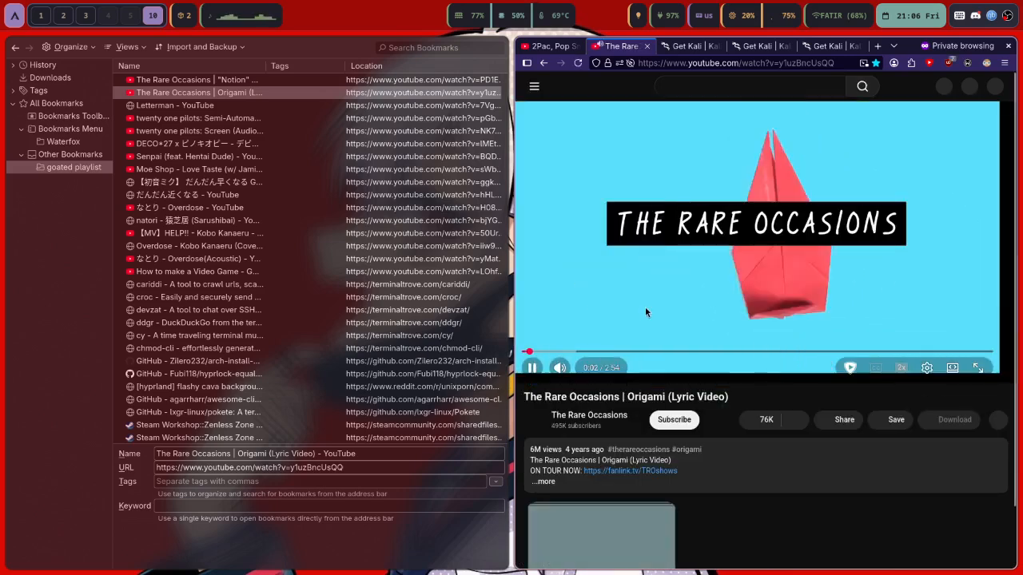
click(699, 246)
key(super+s)
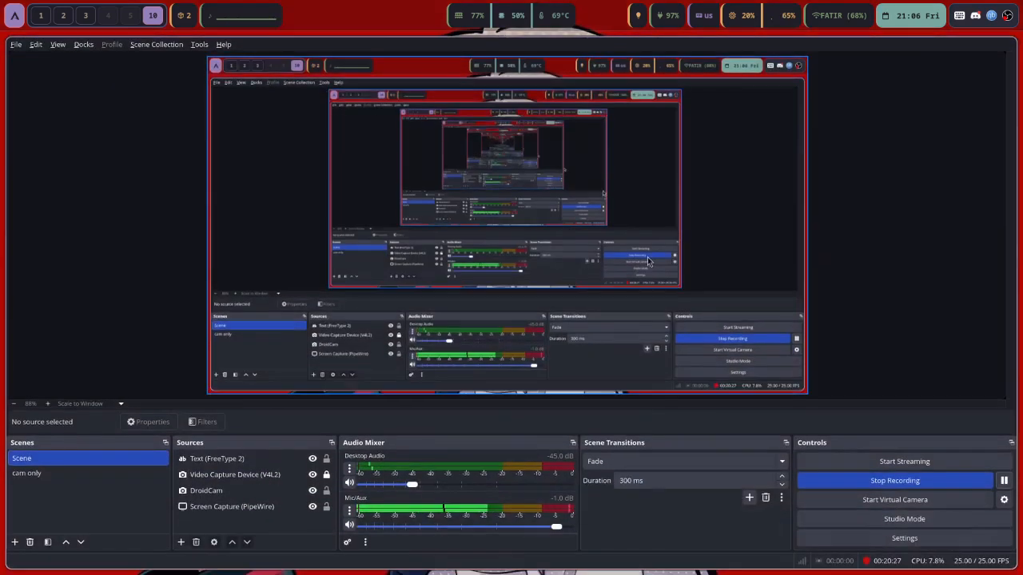
Set OBS Desktop Audio to -37.0 dB, leaving Mic/Aux at -1.0 dB
key(super+s)
key(super+s)
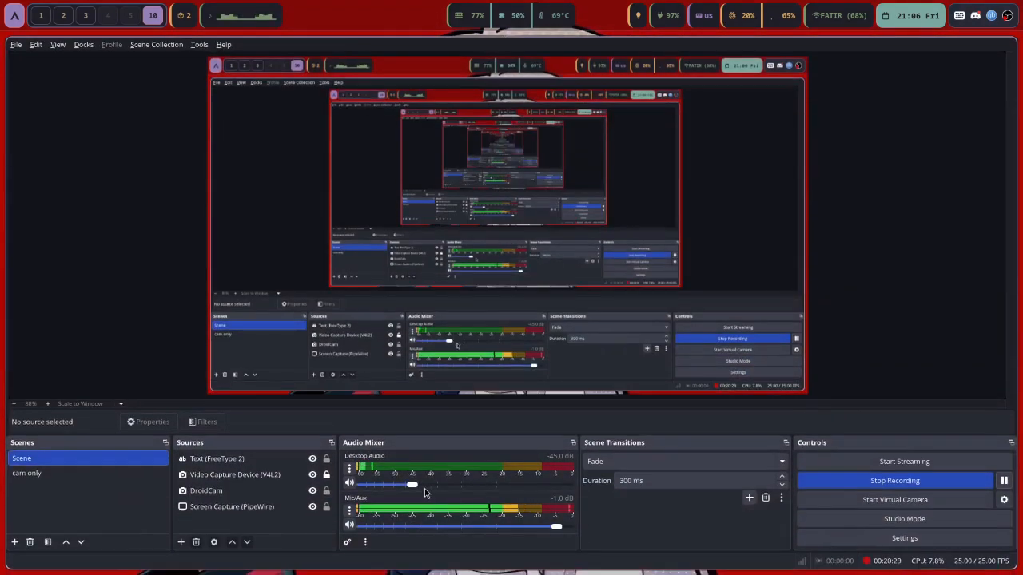
click(419, 489)
drag(420, 492, 420, 493)
scroll(419, 492, up, 2)
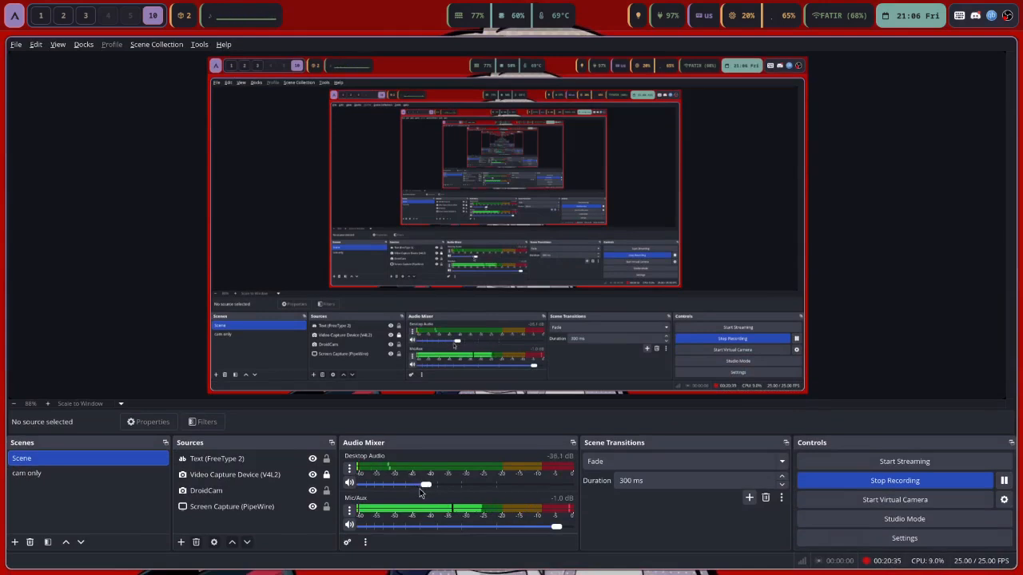
scroll(419, 489, up, 1)
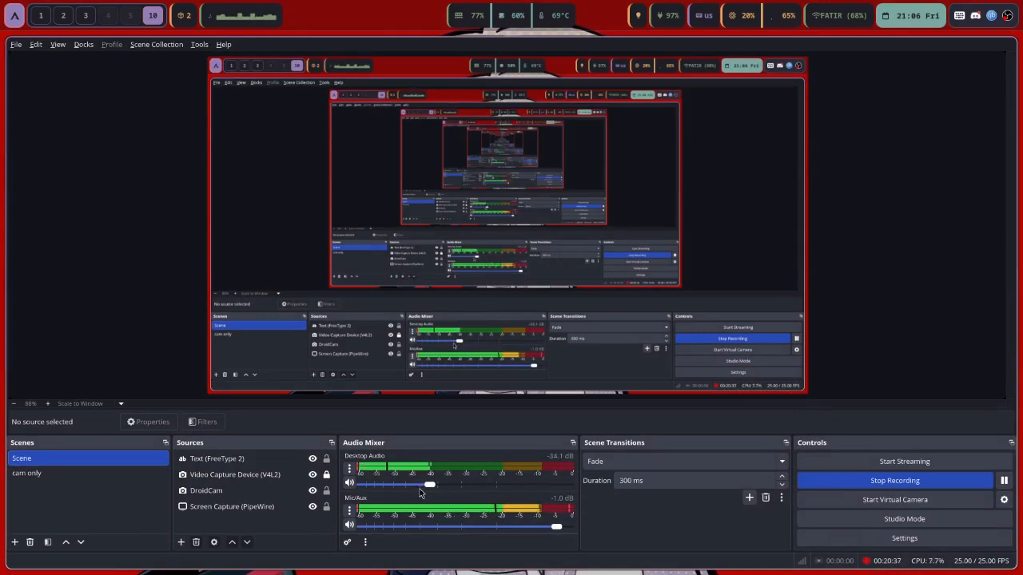
scroll(419, 489, up, 1)
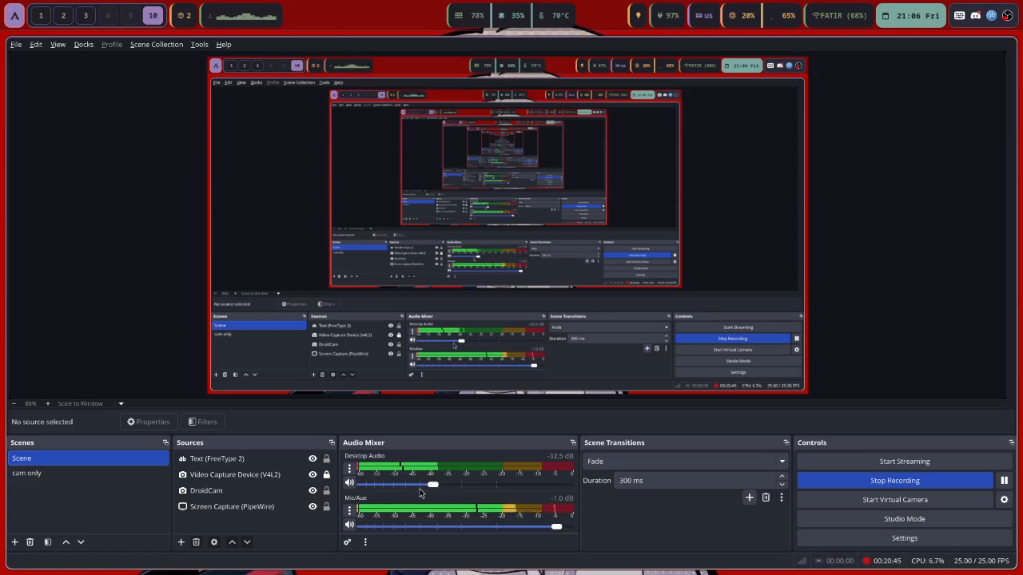
scroll(419, 489, down, 2)
scroll(421, 493, down, 1)
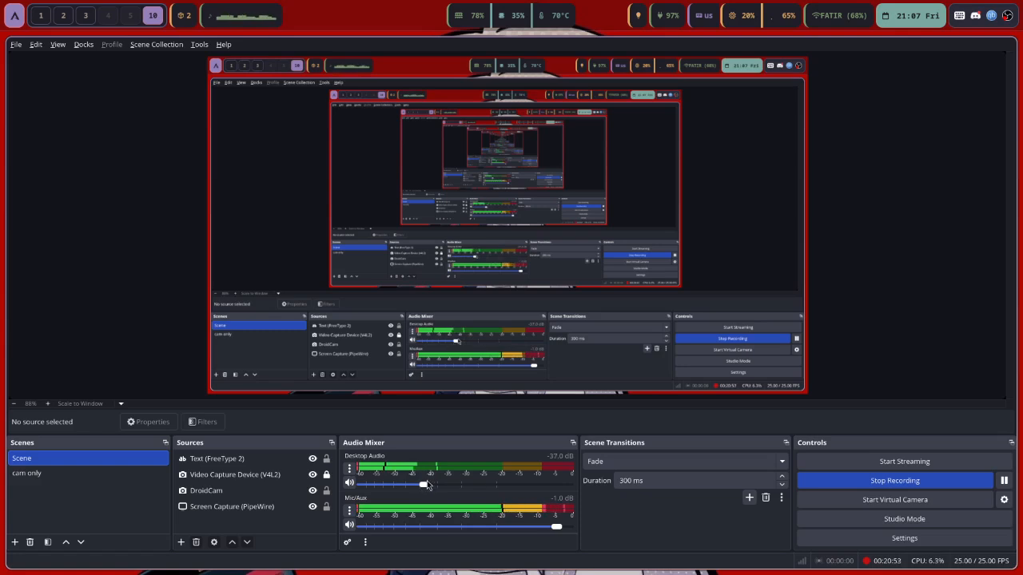
key(super+shift+2)
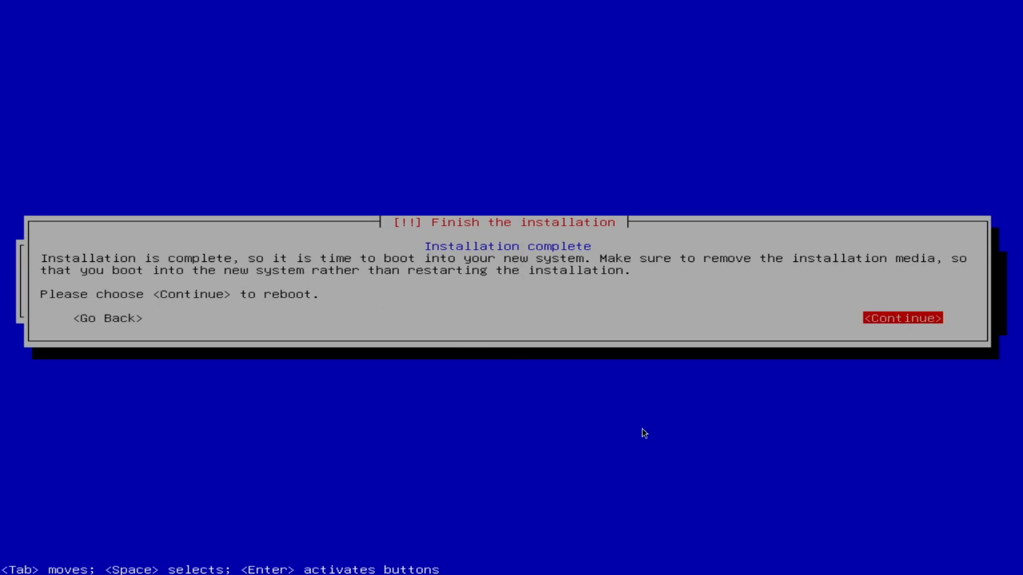
Confirm the finished Kali installation so the VM reboots
key(Return)
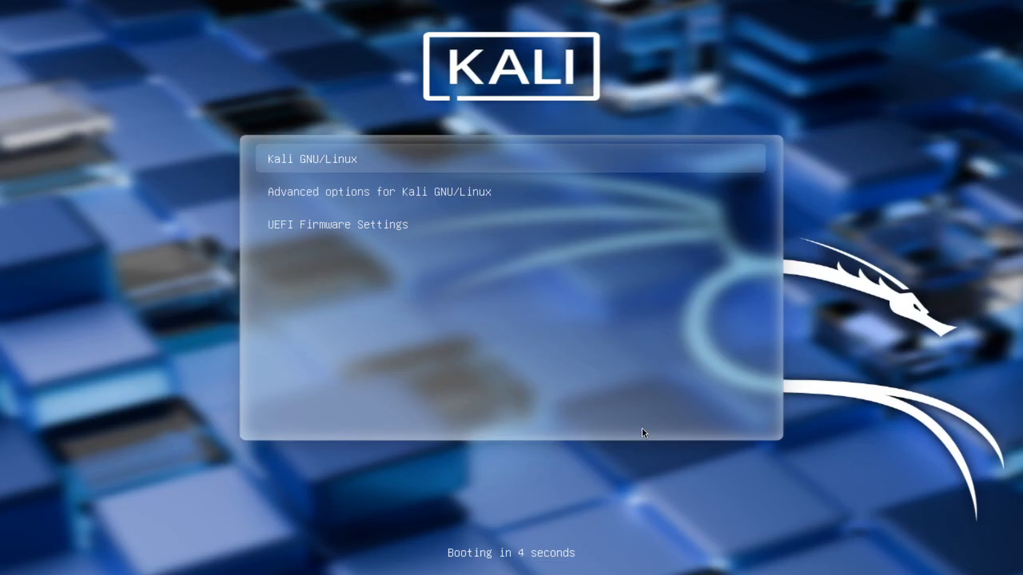
Boot Kali GNU/Linux from the GRUB menu
key(Return)
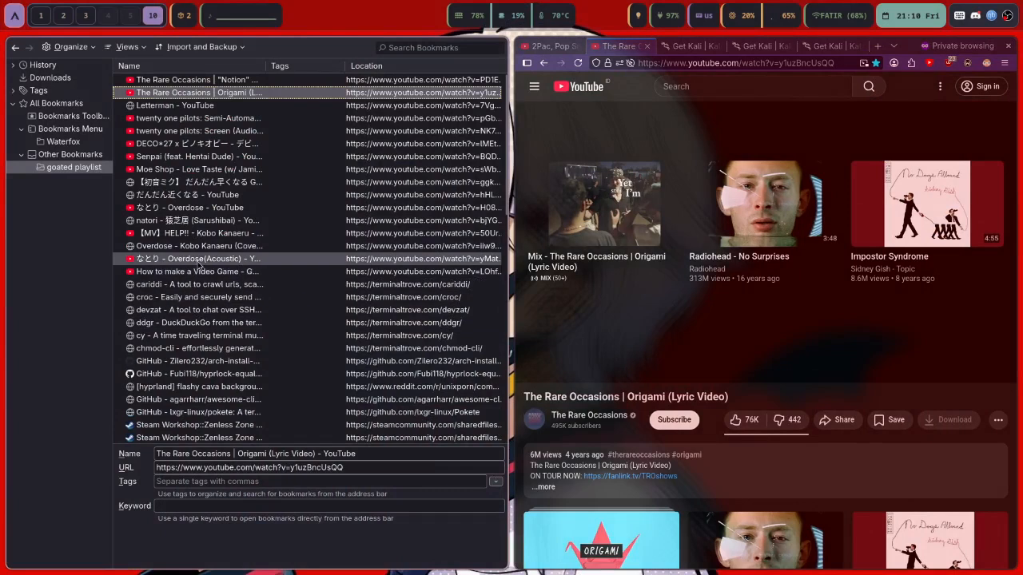
Play the なとり - Overdose(Acoustic) bookmark and close the three Get Kali tabs
double_click(201, 261)
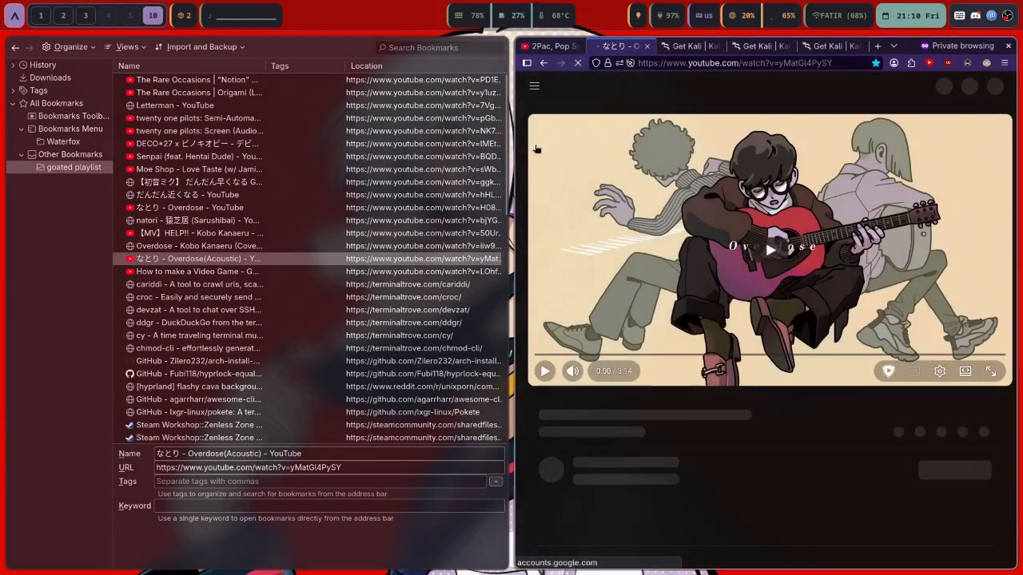
middle_click(694, 46)
middle_click(694, 45)
middle_click(694, 46)
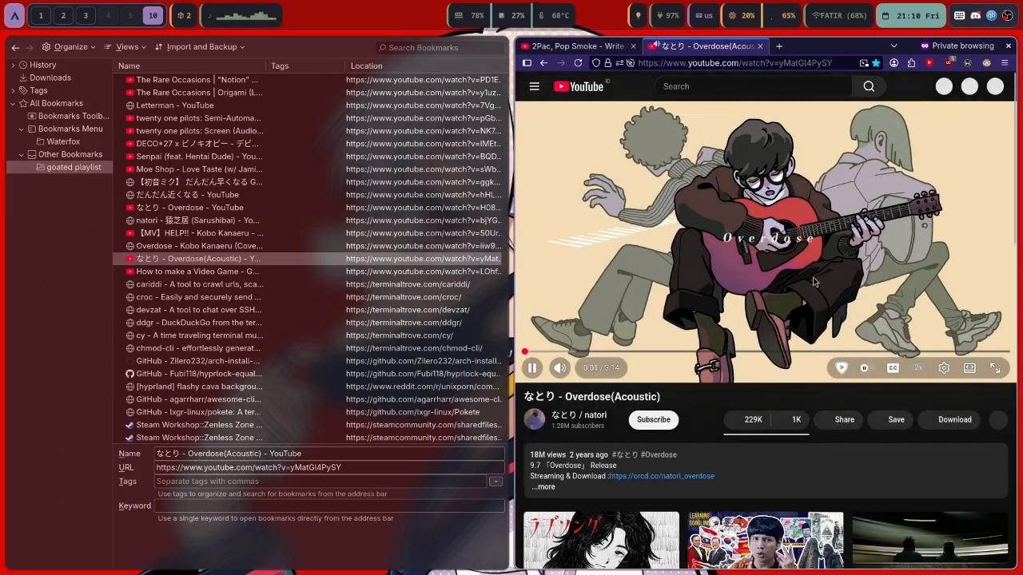
key(super+3)
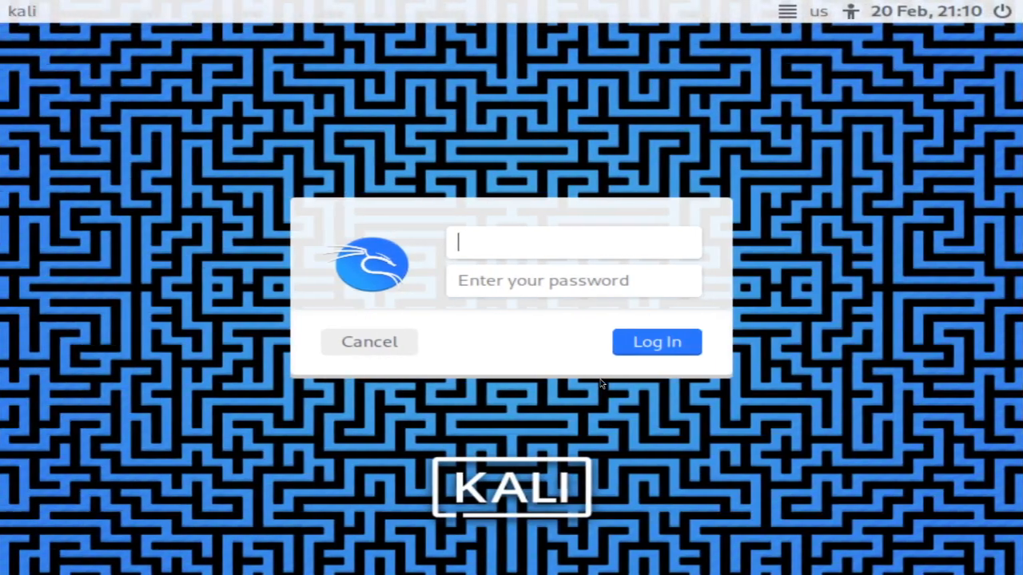
Turn OBS Desktop Audio down to about -44.0 dB, keeping Mic/Aux at -1.0 dB
key(super+2)
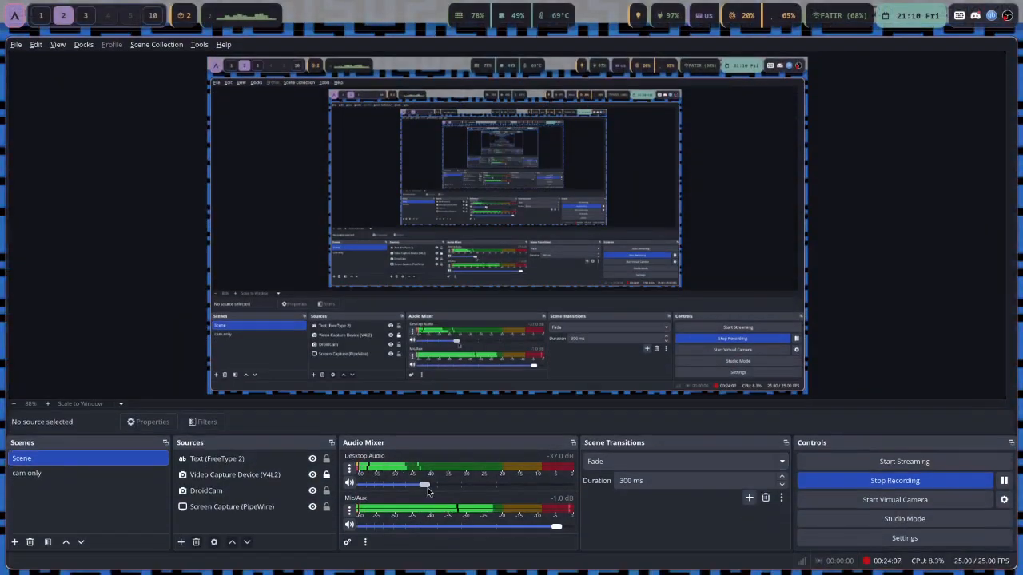
drag(426, 486, 421, 489)
scroll(421, 489, down, 3)
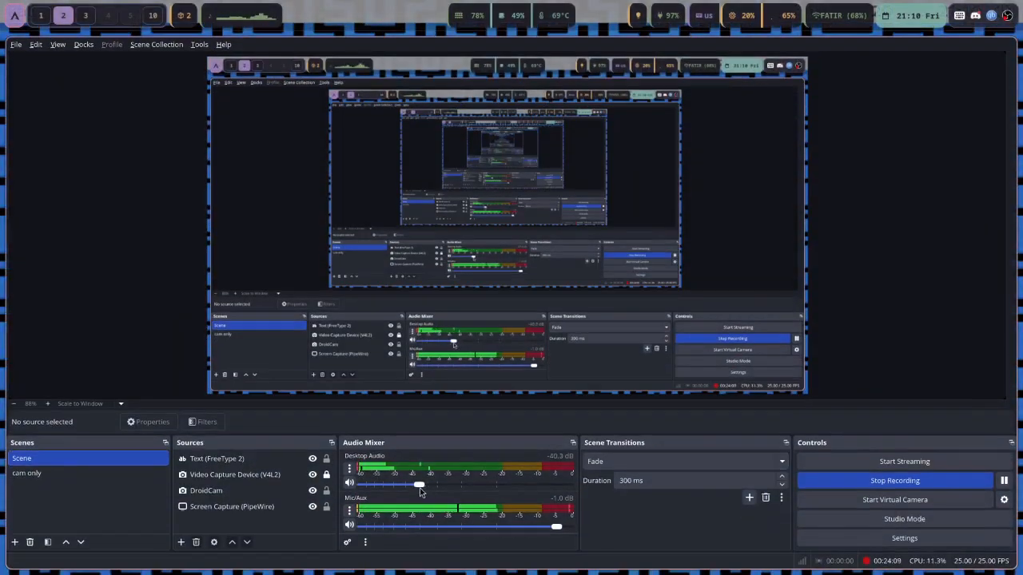
scroll(421, 489, down, 5)
scroll(421, 491, down, 3)
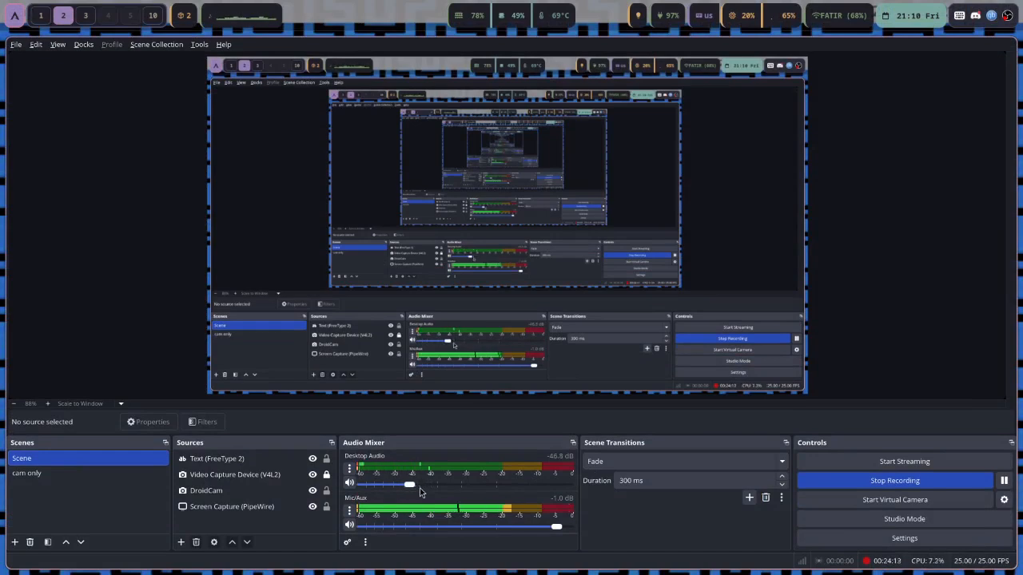
scroll(419, 489, up, 3)
scroll(420, 488, up, 1)
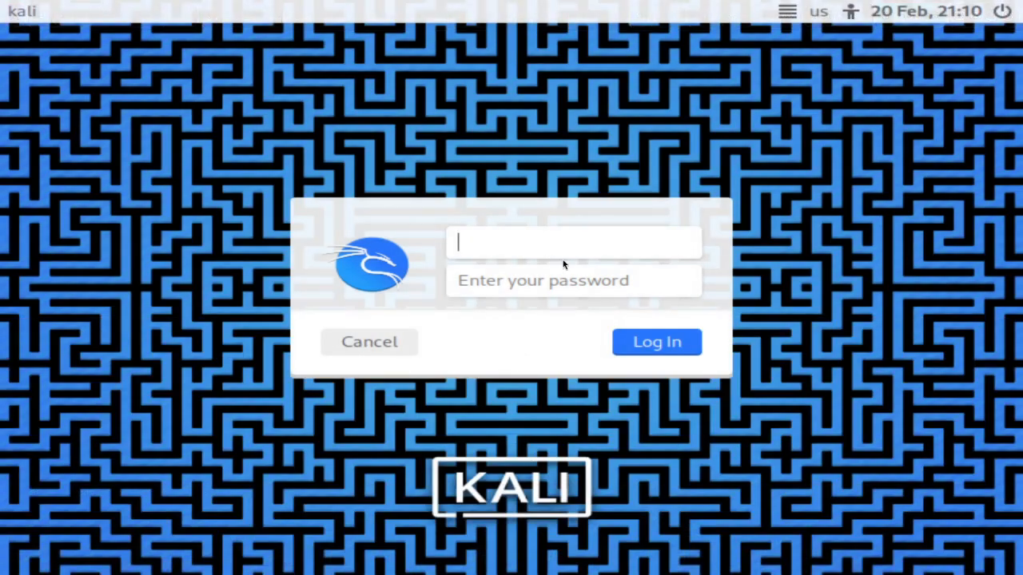
Log in to Kali with the account's username and password, then open a terminal
text(miko)
click(521, 290)
text(•••••)
key(Return)
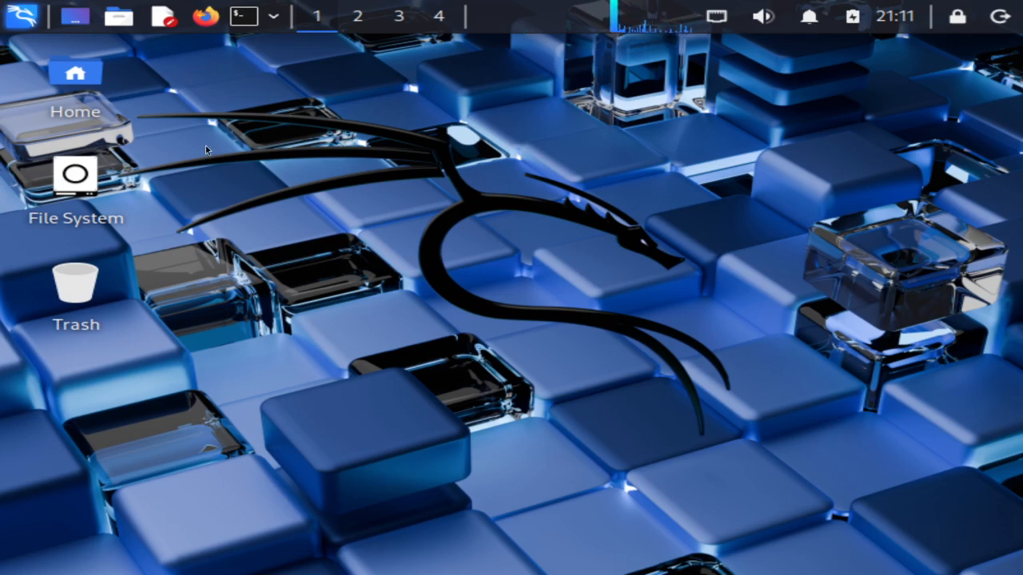
click(252, 26)
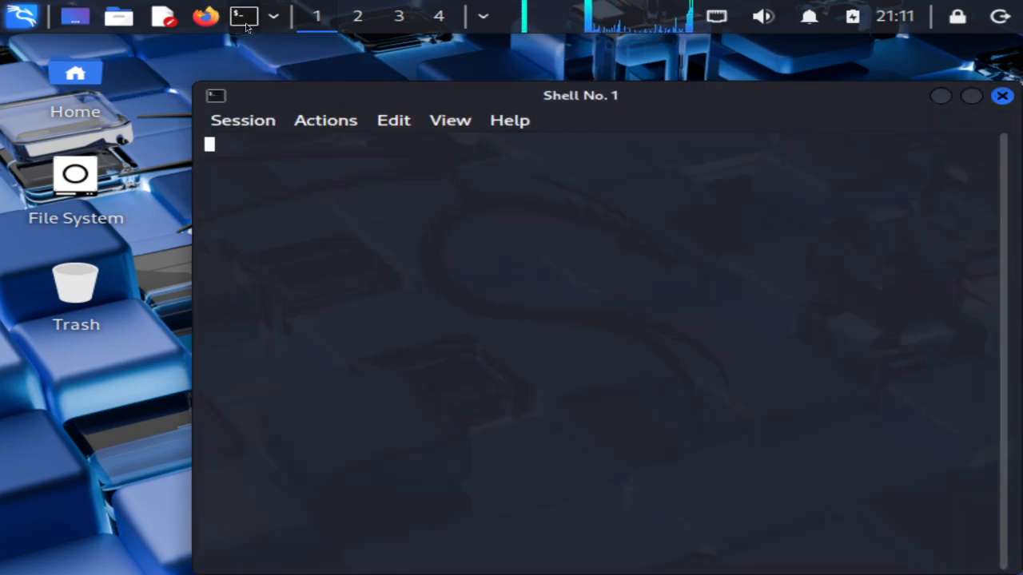
Maximize the terminal and run ls to list the home folders
double_click(381, 97)
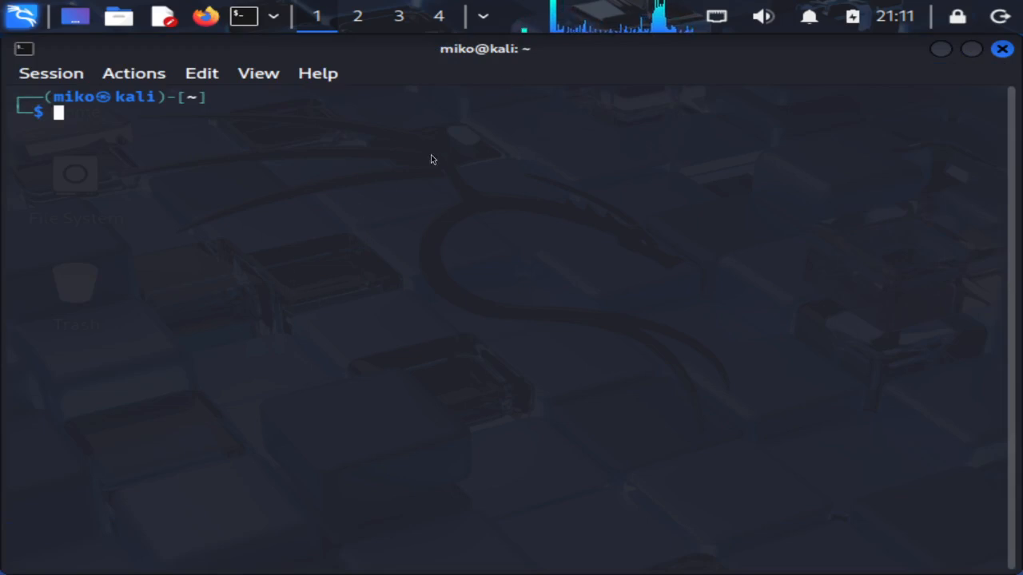
text(ls)
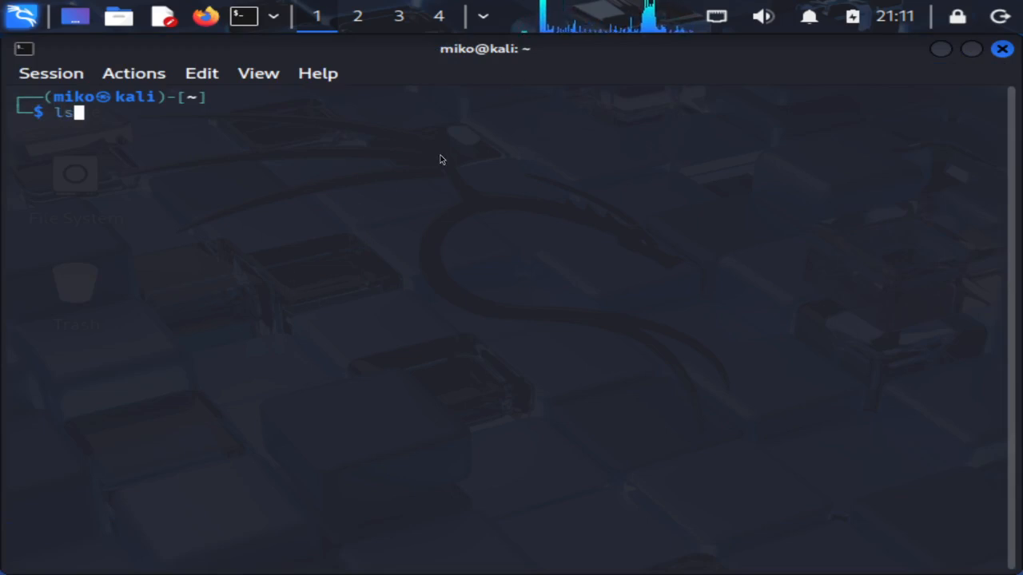
key(Return)
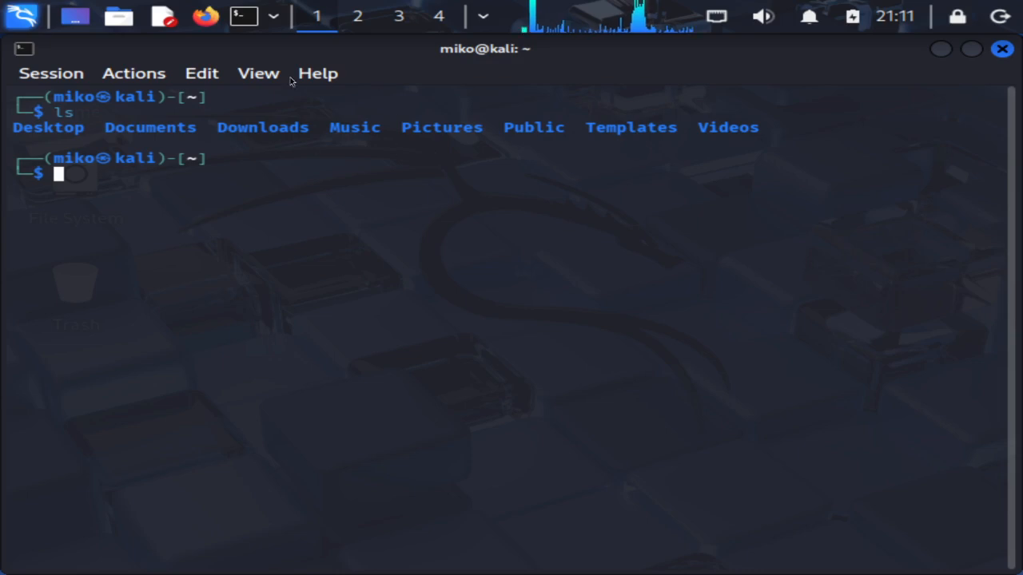
Open the home folder in the file manager, reposition it, and select the folders
click(102, 30)
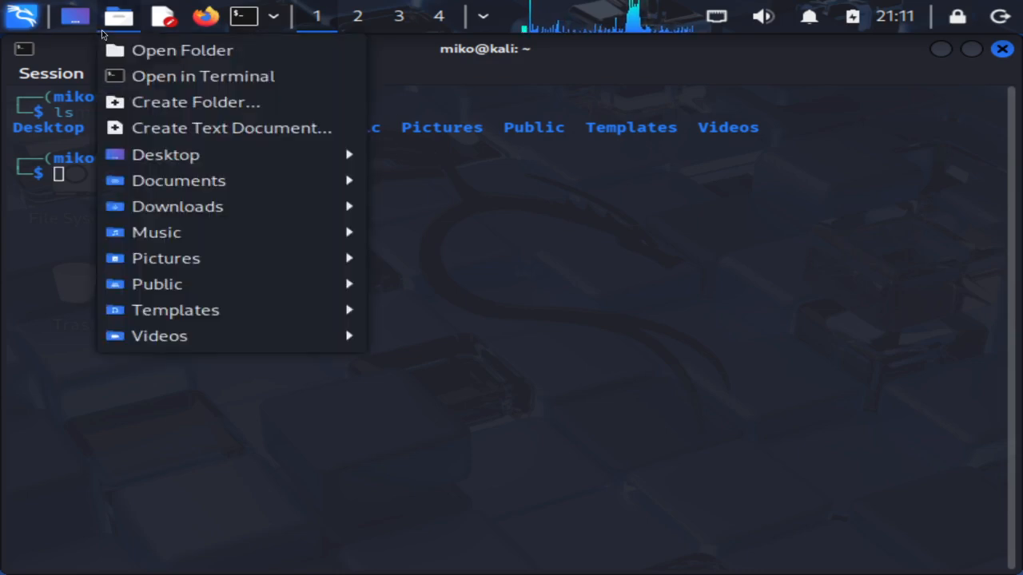
click(146, 50)
drag(501, 56, 689, 220)
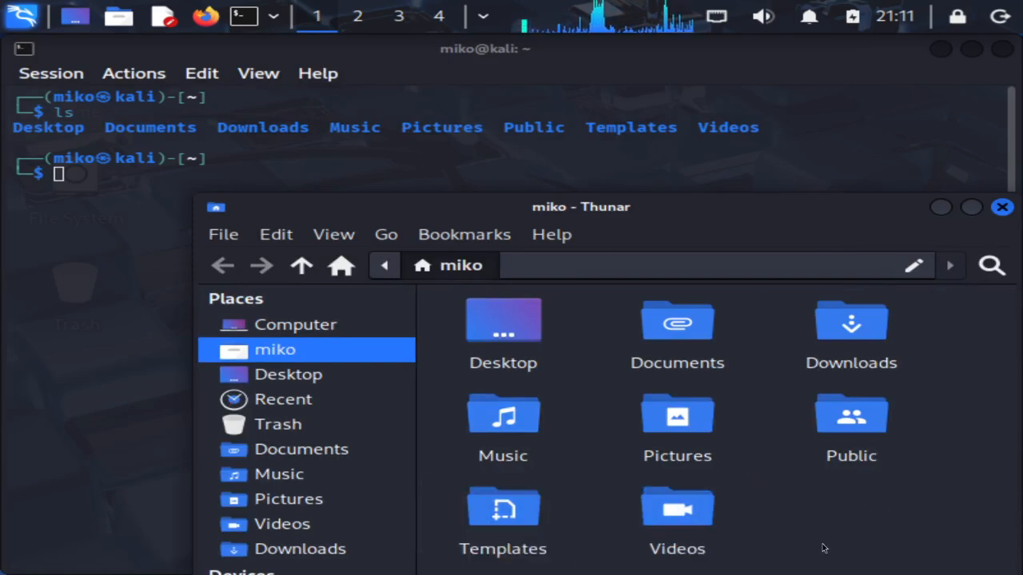
drag(910, 517, 420, 323)
drag(14, 131, 326, 130)
click(496, 163)
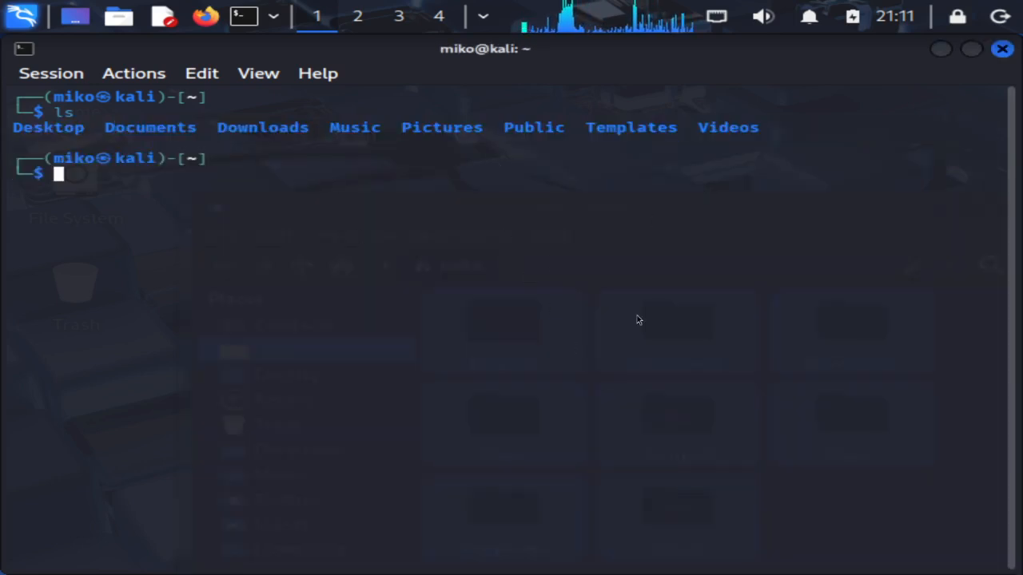
Change the terminal into the Documents folder using Tab completion
text(cd Docu)
key(Tab)
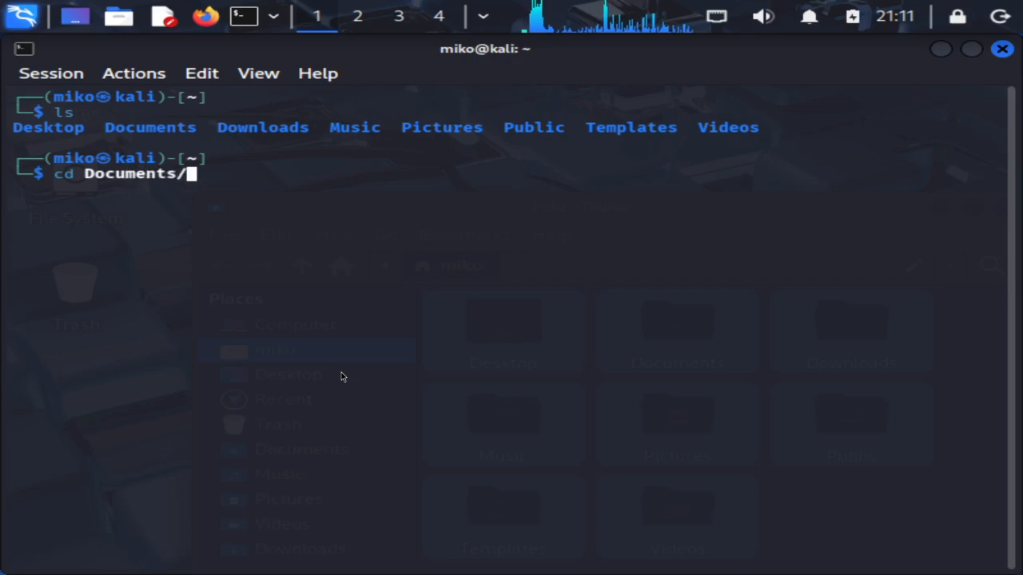
key(BackSpace)
key(BackSpace)
key(BackSpace)
key(BackSpace)
key(BackSpace)
key(BackSpace)
key(BackSpace)
key(BackSpace)
key(BackSpace)
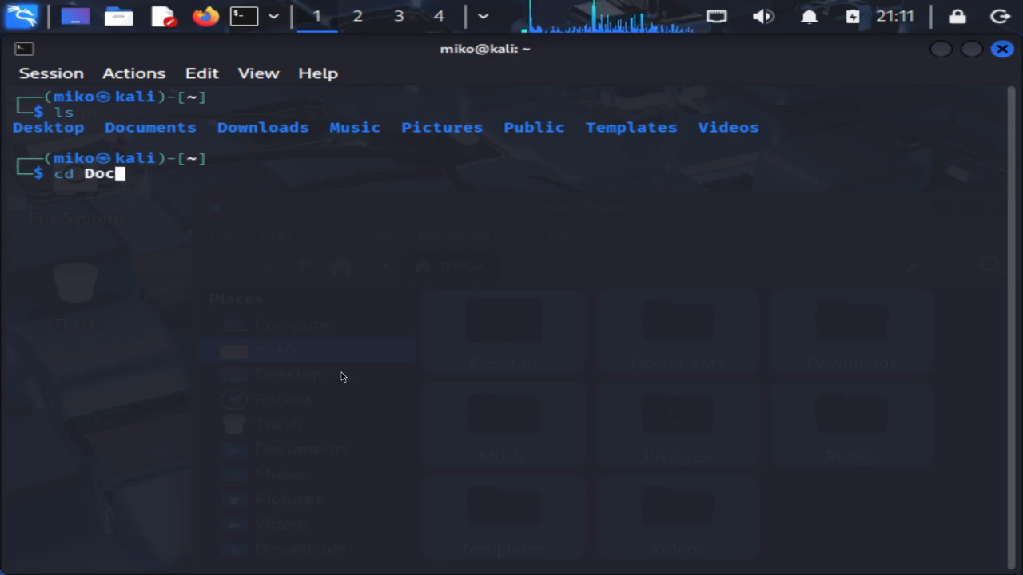
text(o)
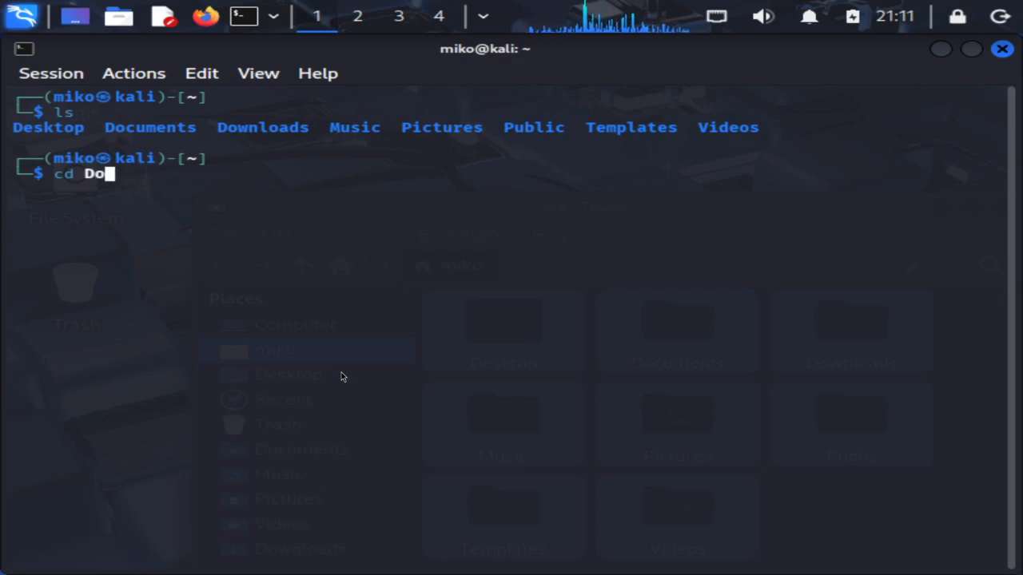
key(Tab)
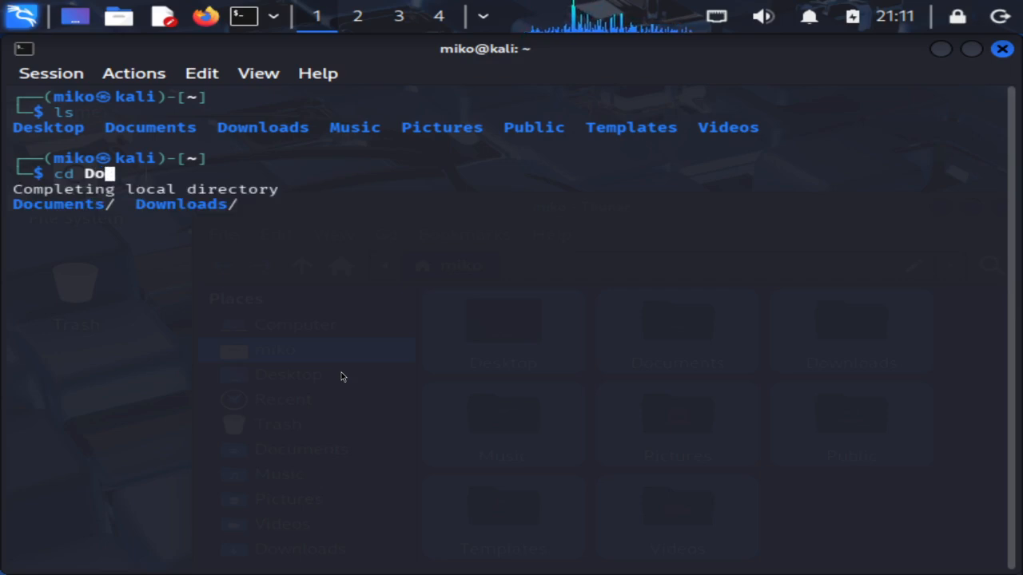
key(Tab)
key(Tab)
key(Tab)
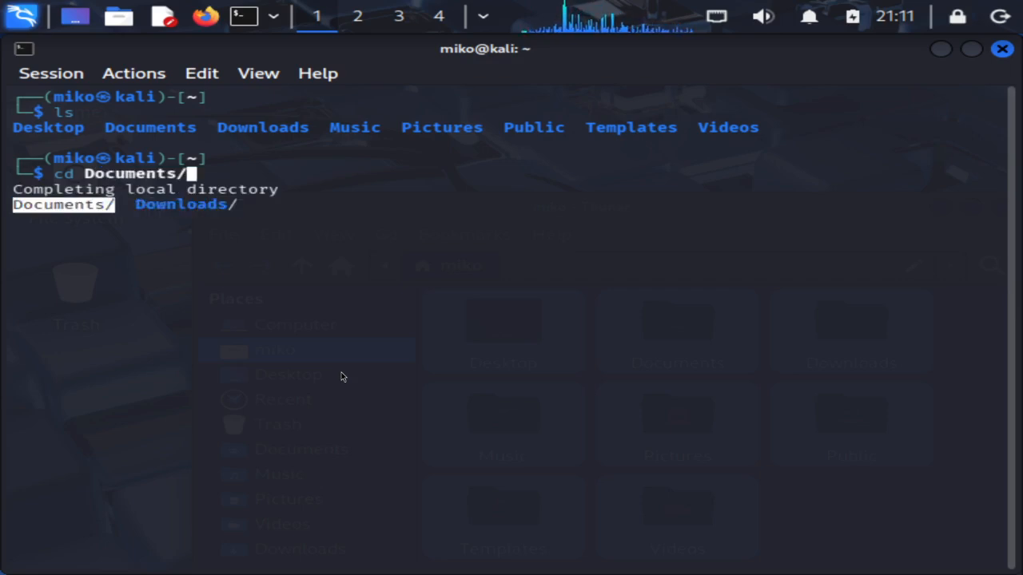
key(Return)
key(Return)
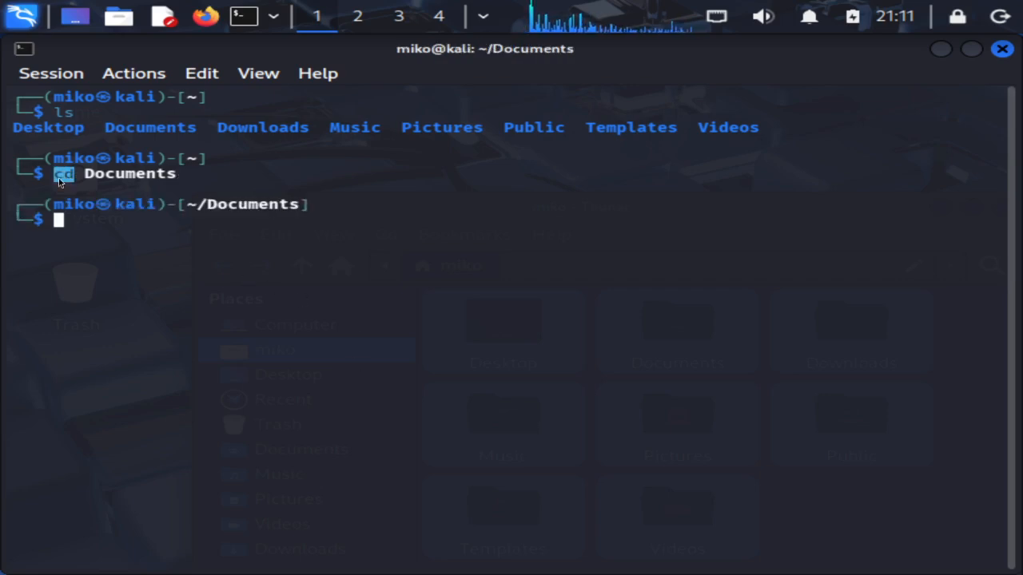
Clear the terminal screen and start typing the mkdir Learning command
text(cd)
key(BackSpace)
key(BackSpace)
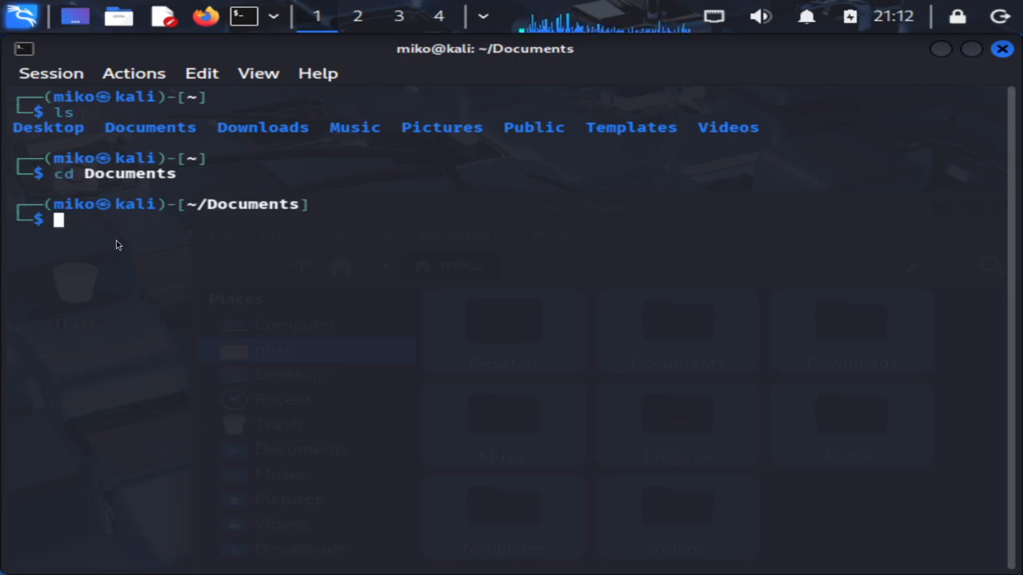
text(clear)
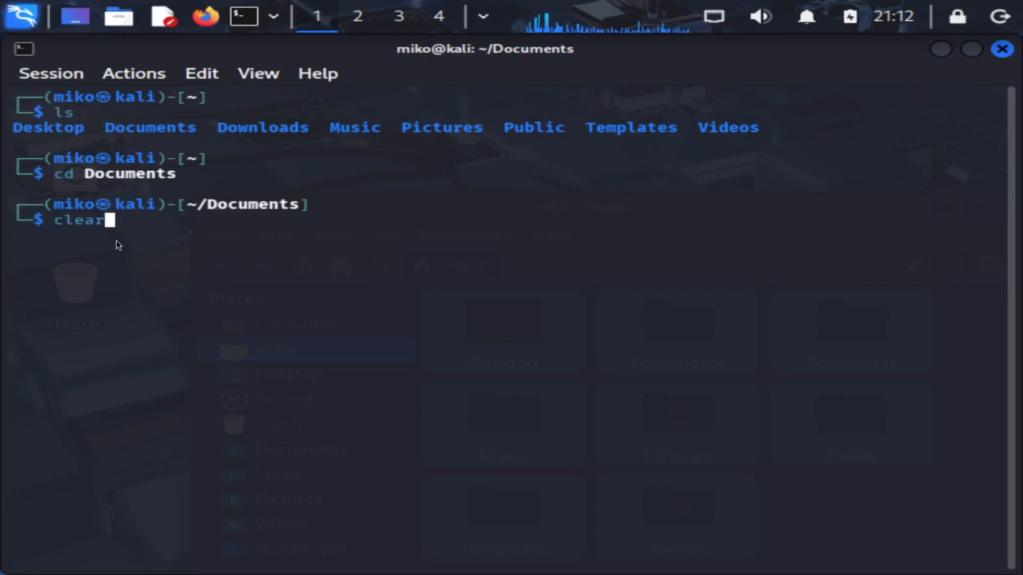
key(BackSpace)
key(BackSpace)
key(BackSpace)
key(BackSpace)
key(BackSpace)
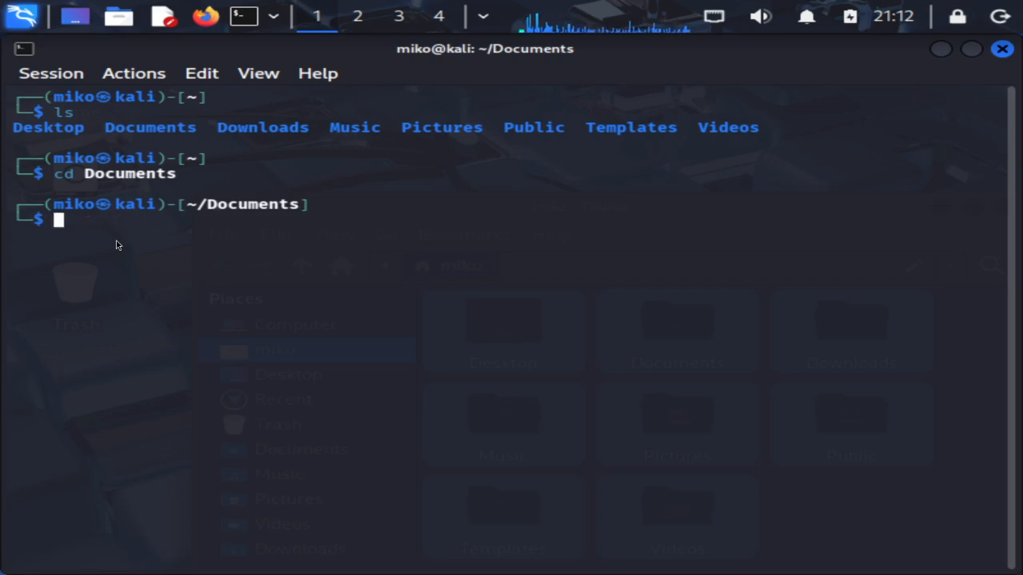
key(ctrl+l)
text(clear)
key(Return)
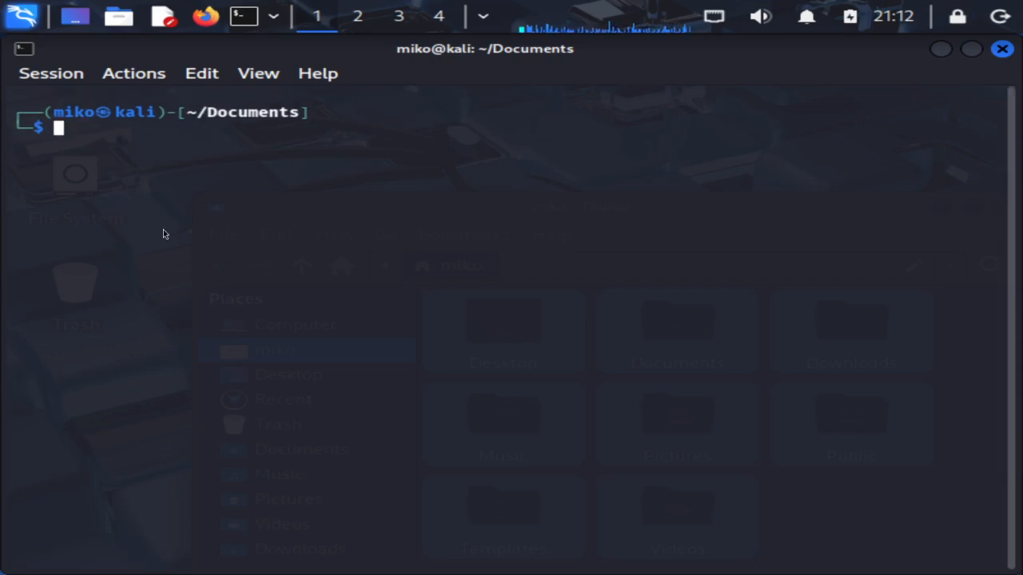
text(mkdir)
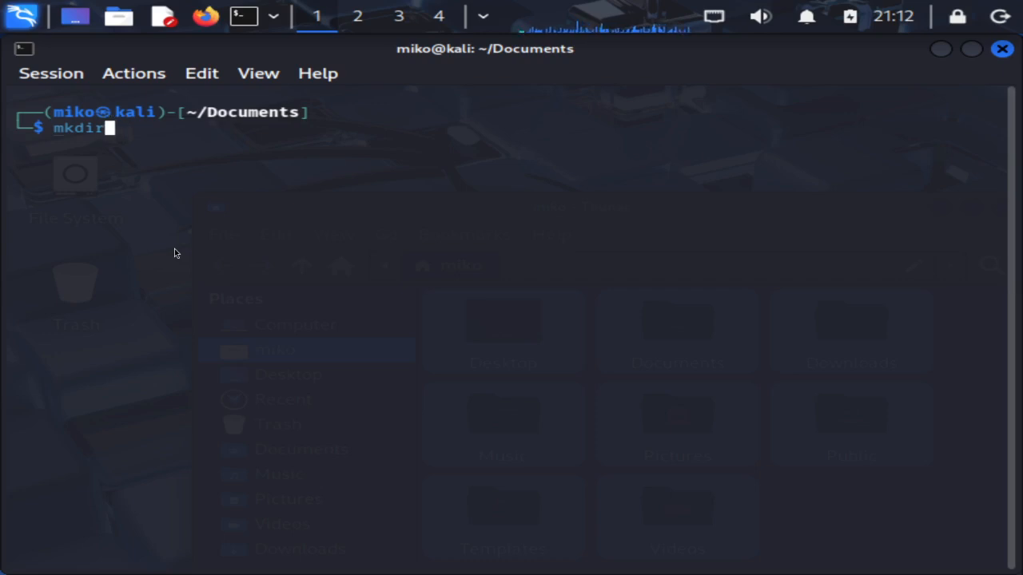
text( Learning)
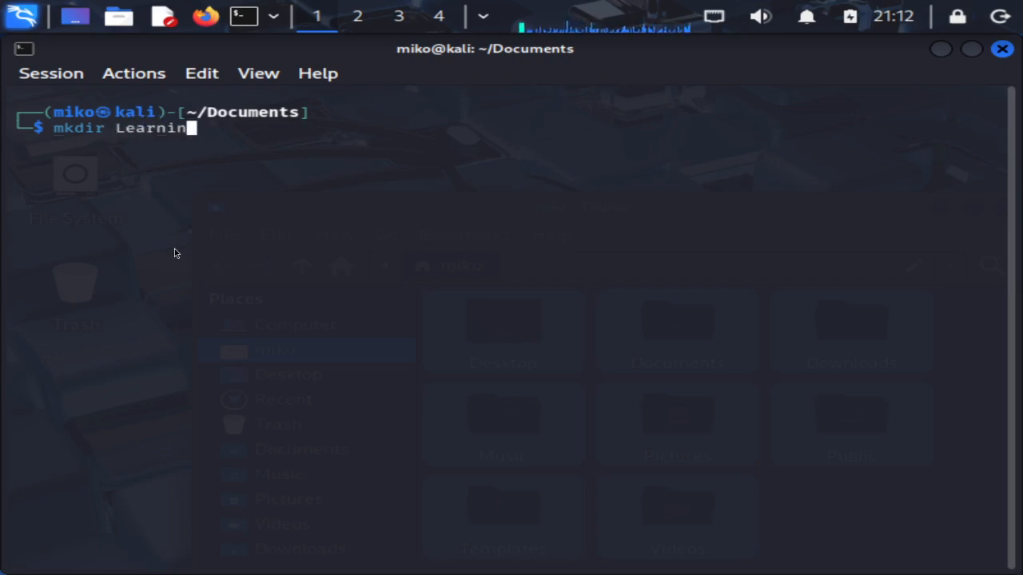
Create the Learning folder with mkdir and change into it
key(BackSpace)
key(BackSpace)
key(BackSpace)
key(BackSpace)
key(BackSpace)
key(BackSpace)
key(BackSpace)
key(BackSpace)
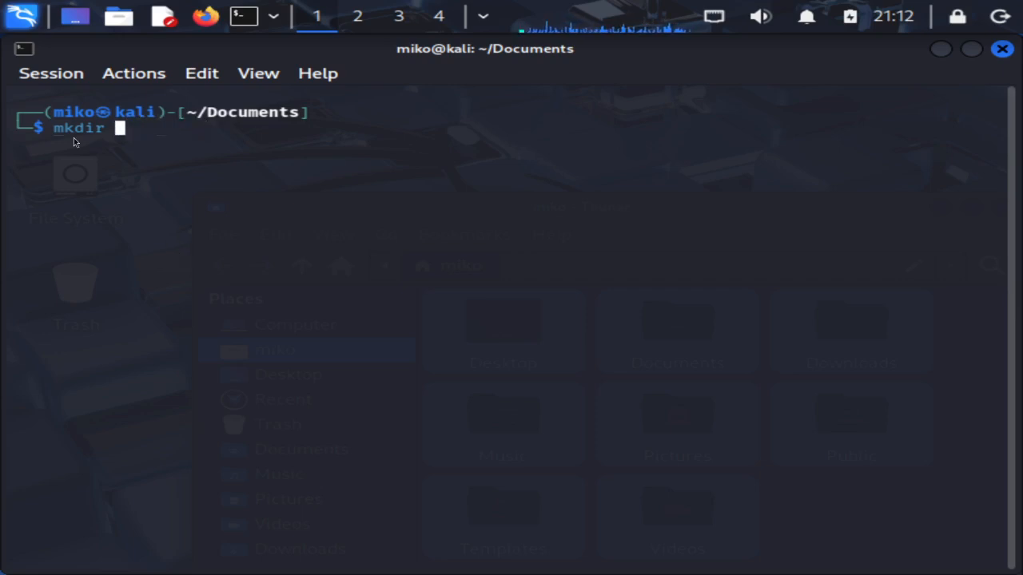
text(Learning)
key(Return)
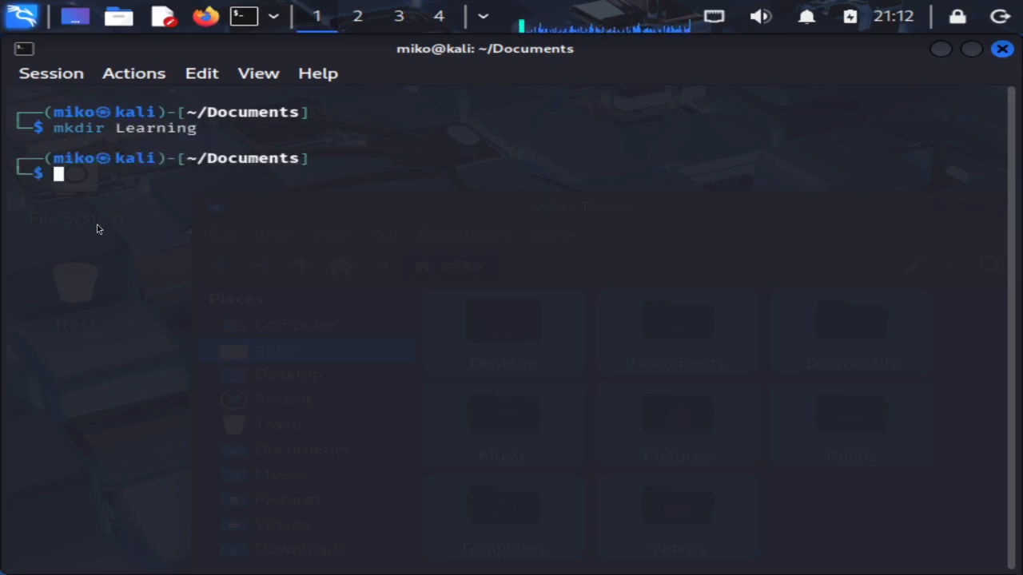
text(c)
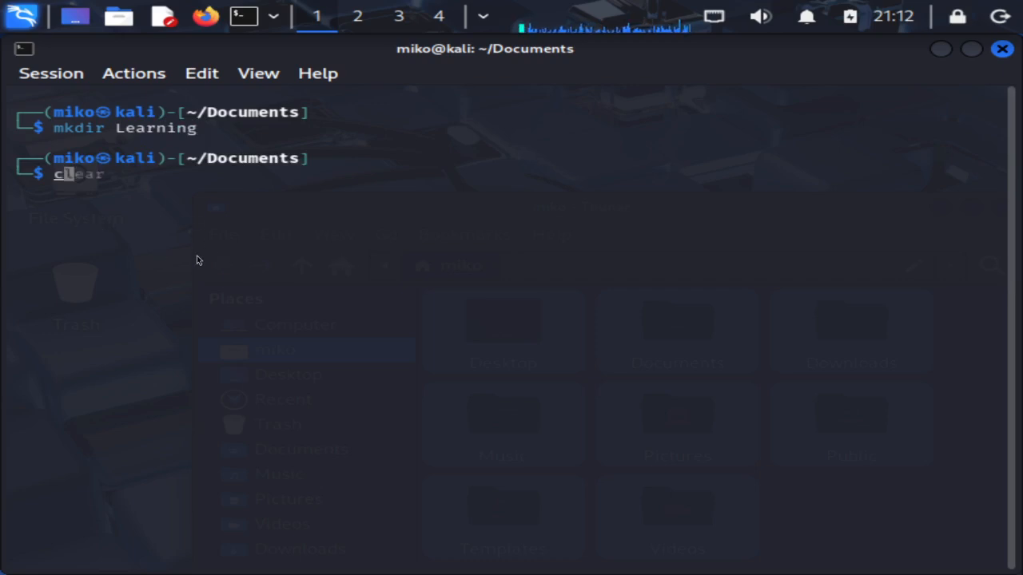
text(d Lea)
key(Tab)
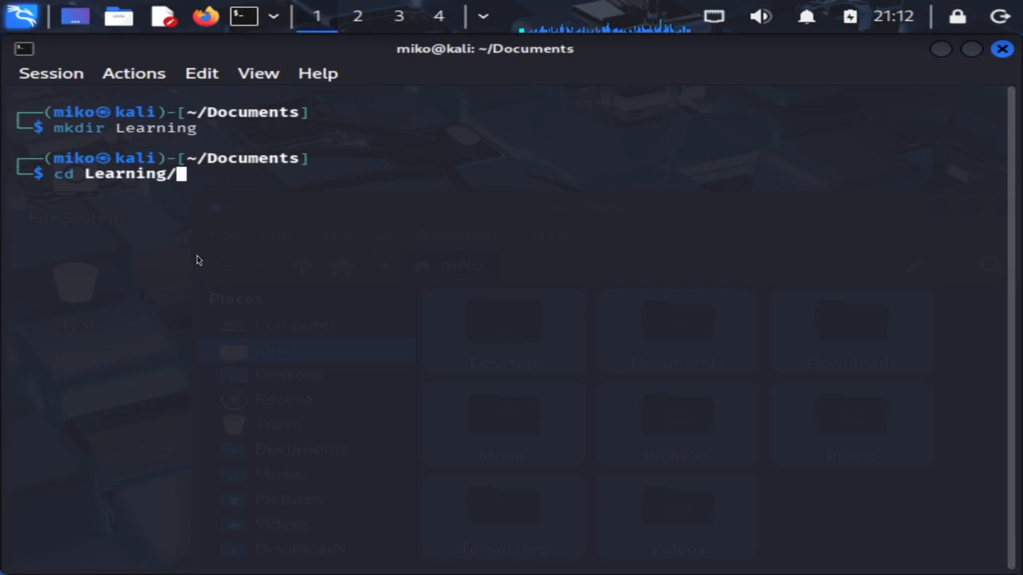
key(Return)
Clear the screen, list the Learning folder's contents, and clear it again
text(clear)
key(Return)
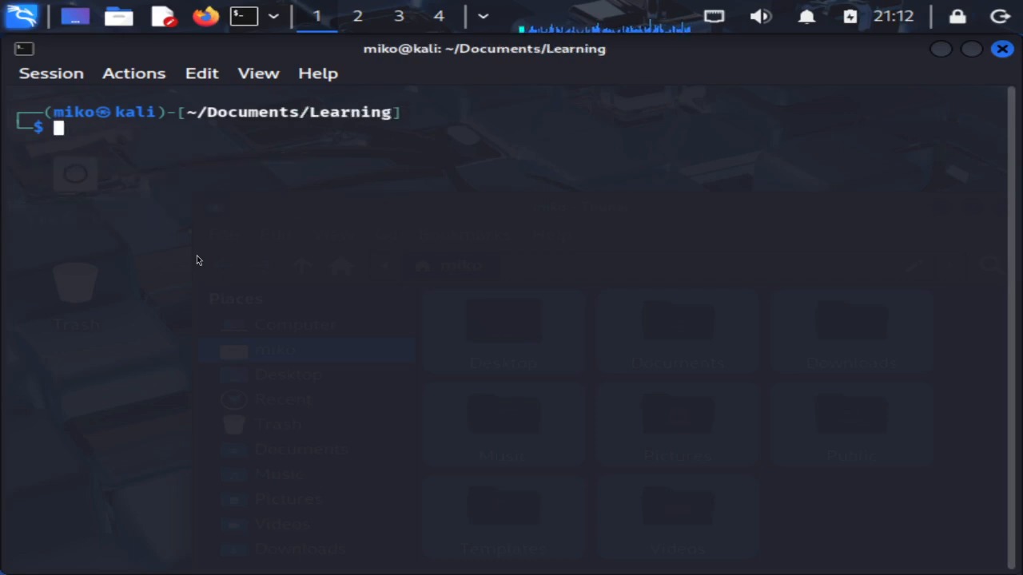
text(ls)
key(Return)
text(nano)
key(BackSpace)
key(BackSpace)
key(BackSpace)
key(BackSpace)
text(vim)
key(BackSpace)
key(BackSpace)
key(BackSpace)
text(clear)
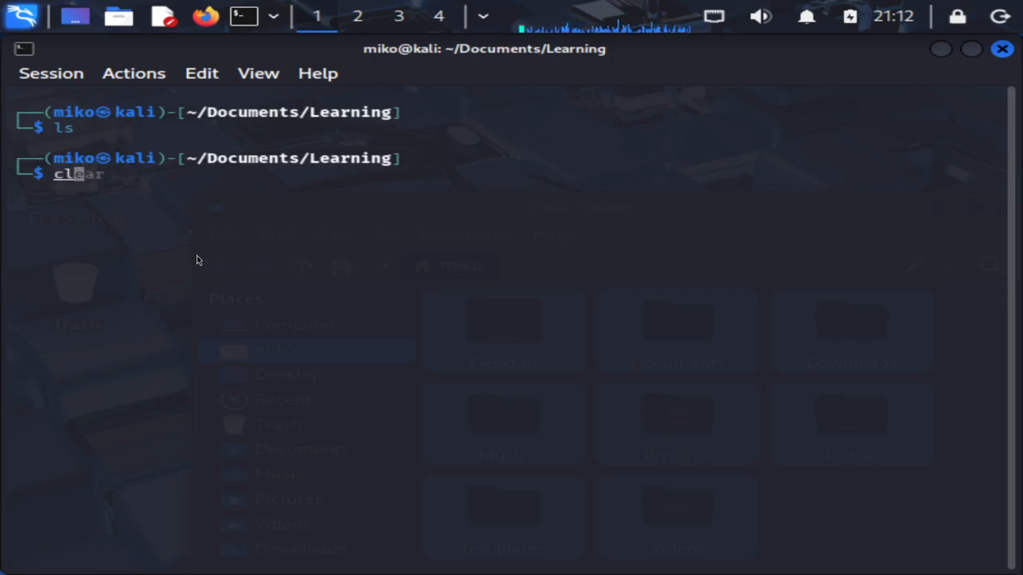
key(Return)
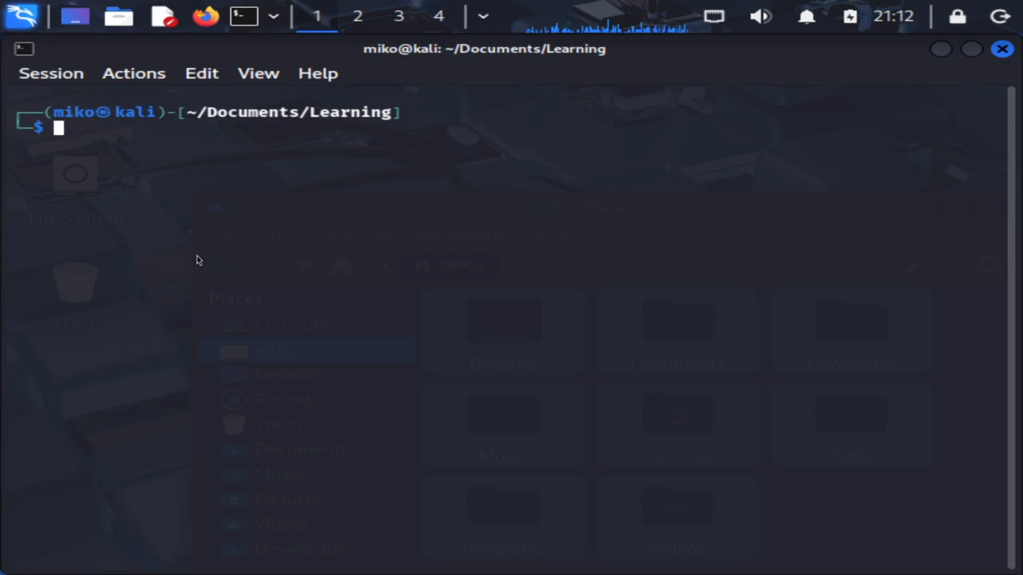
Create the file 'learn' in nano with one line of text, save it, and exit
text(nano)
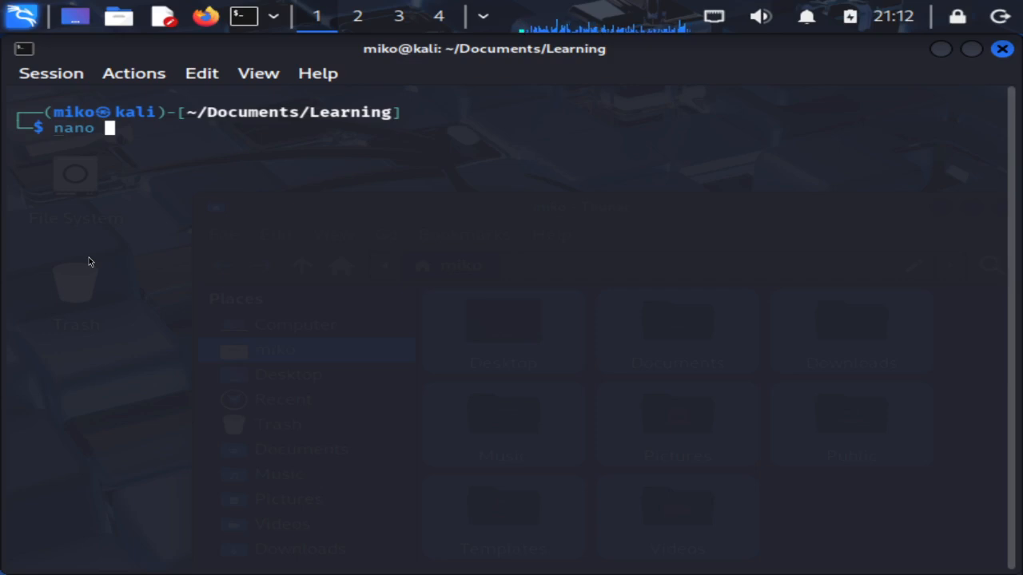
text(learn)
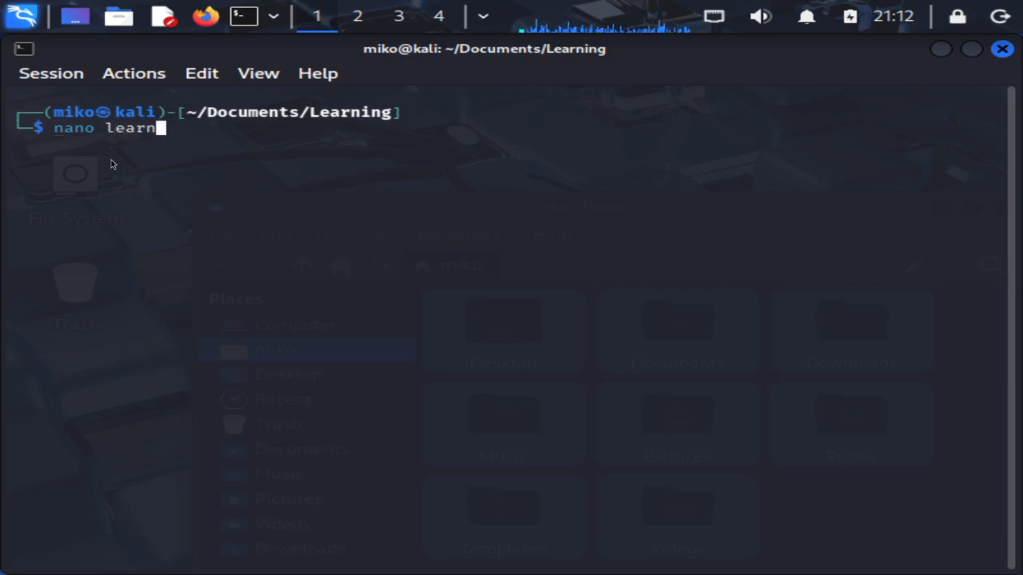
key(Return)
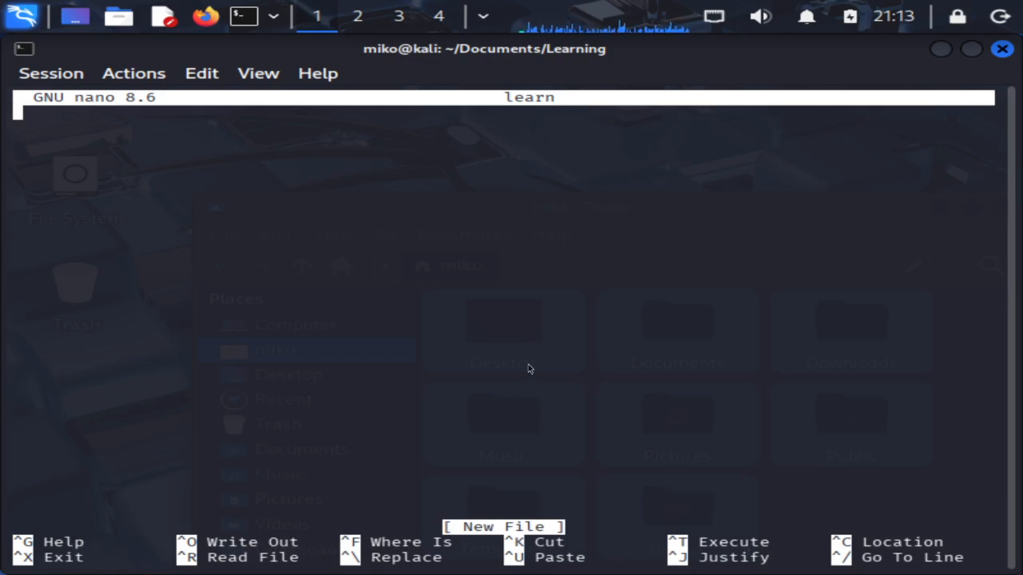
text(isajdoiasdsafoiahsifsaoi)
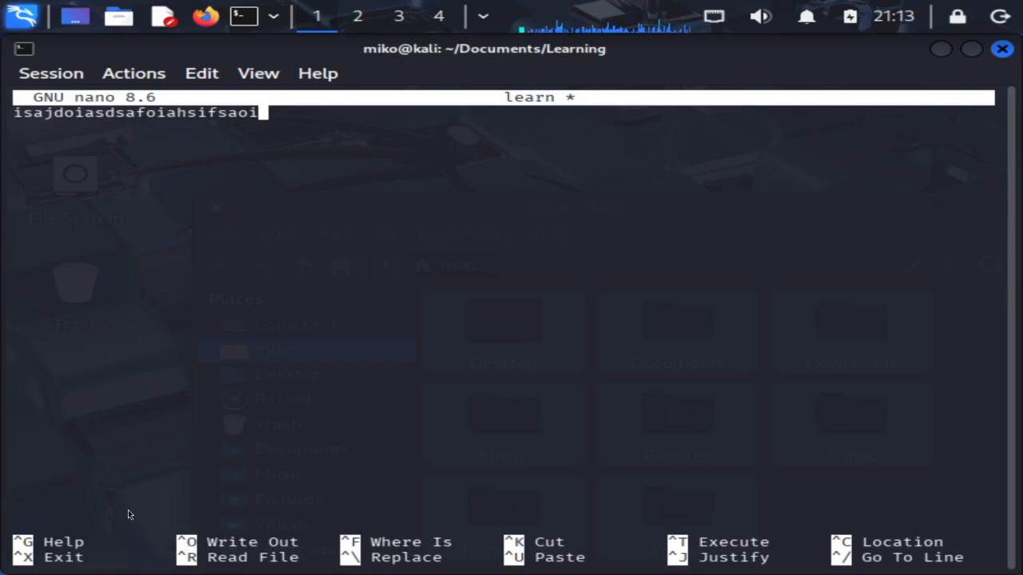
key(ctrl+o)
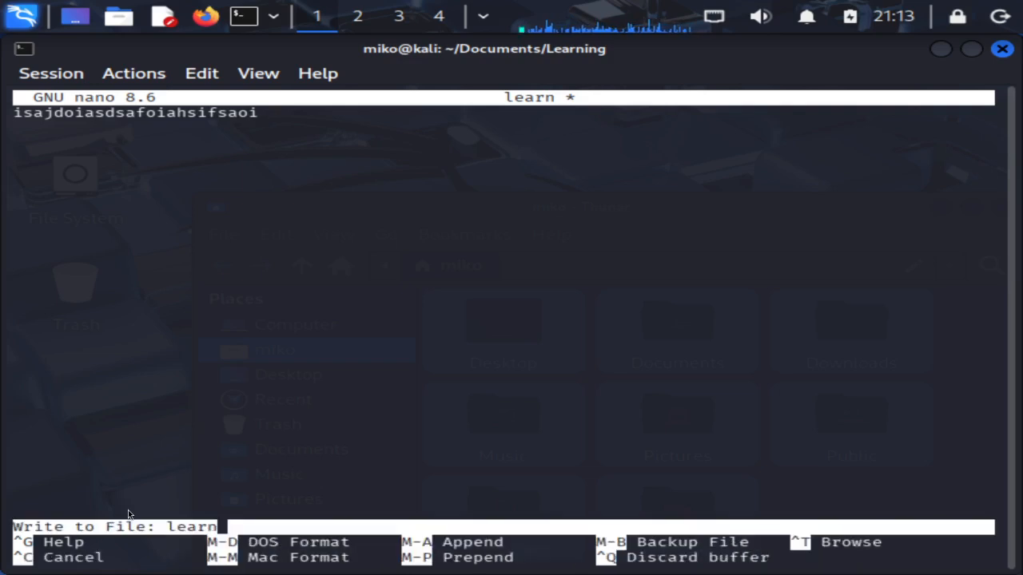
key(Return)
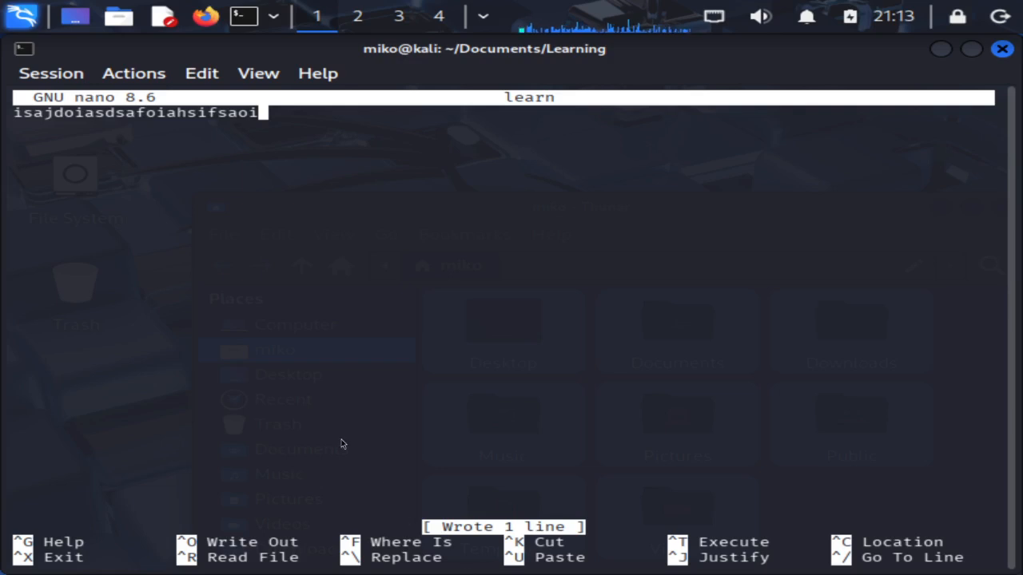
key(ctrl+x)
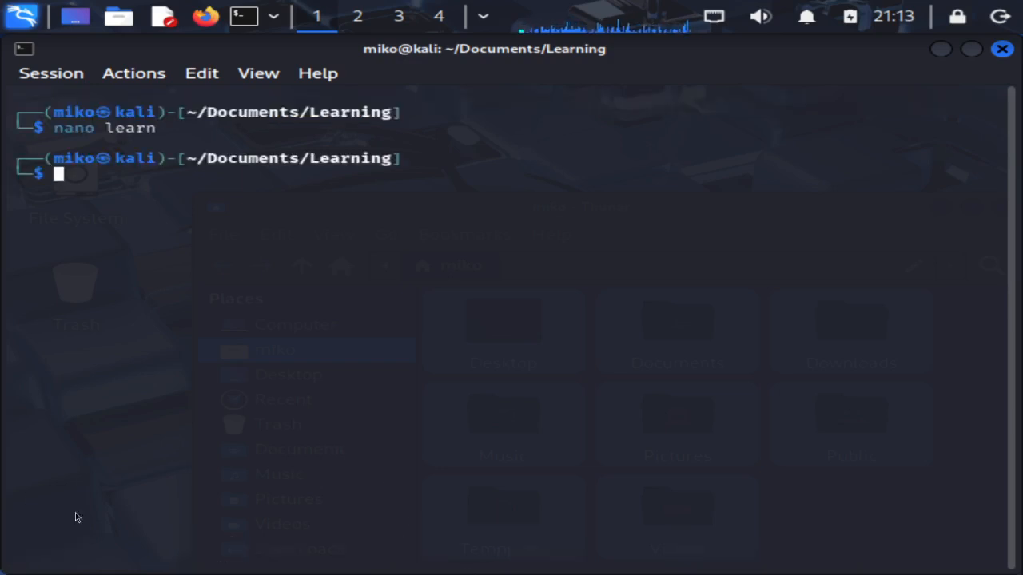
List the Learning folder to confirm learn exists, then clear the screen
text(ls)
key(Return)
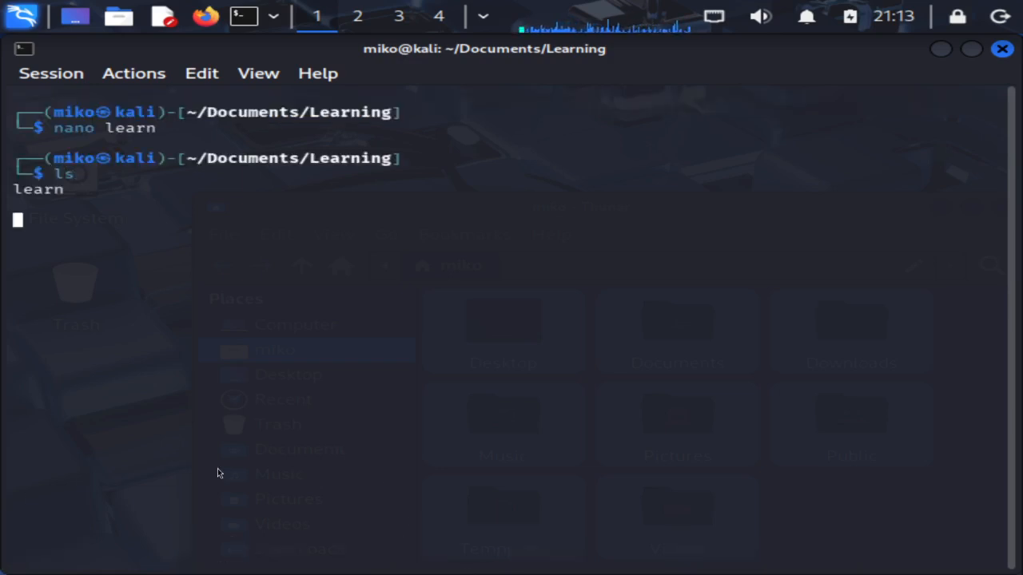
drag(12, 189, 66, 194)
click(117, 256)
drag(106, 128, 78, 145)
click(138, 120)
text(cl)
key(BackSpace)
key(BackSpace)
key(BackSpace)
key(BackSpace)
key(BackSpace)
key(BackSpace)
key(BackSpace)
key(BackSpace)
key(BackSpace)
key(BackSpace)
key(BackSpace)
text(clear)
key(Return)
Reopen learn in nano, add a second line, and exit without saving it
text(nano l)
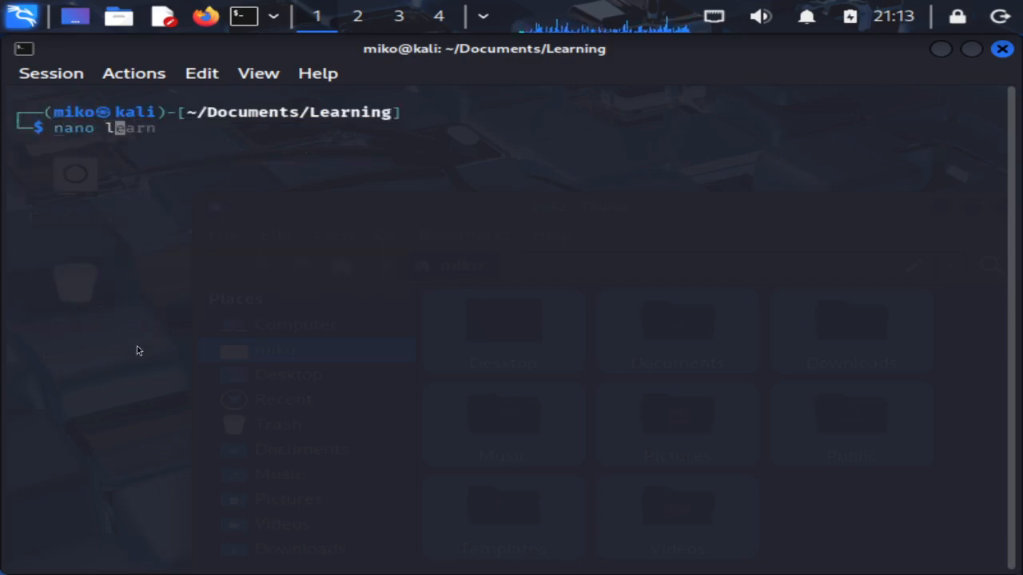
key(Right)
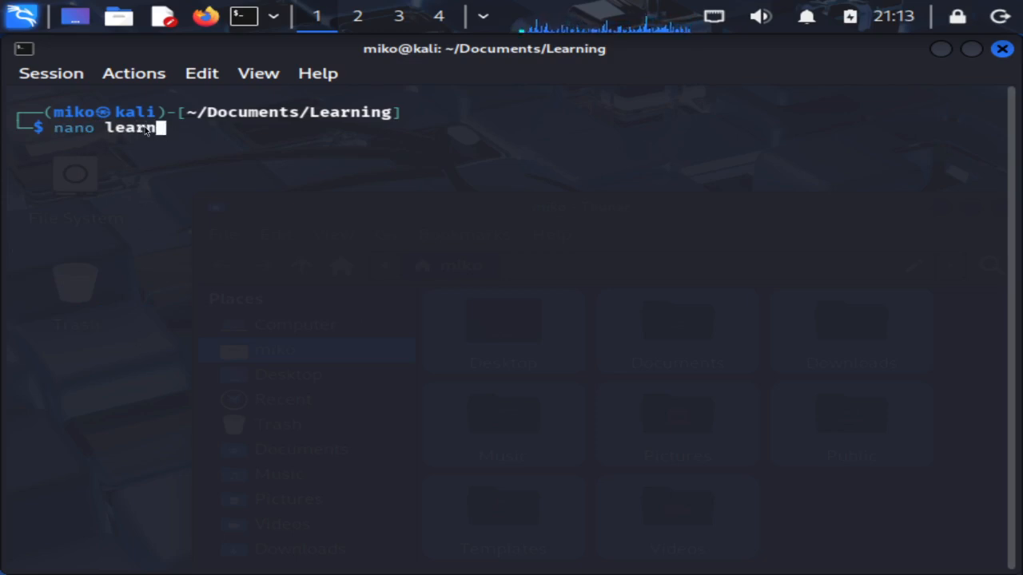
key(Return)
key(Down)
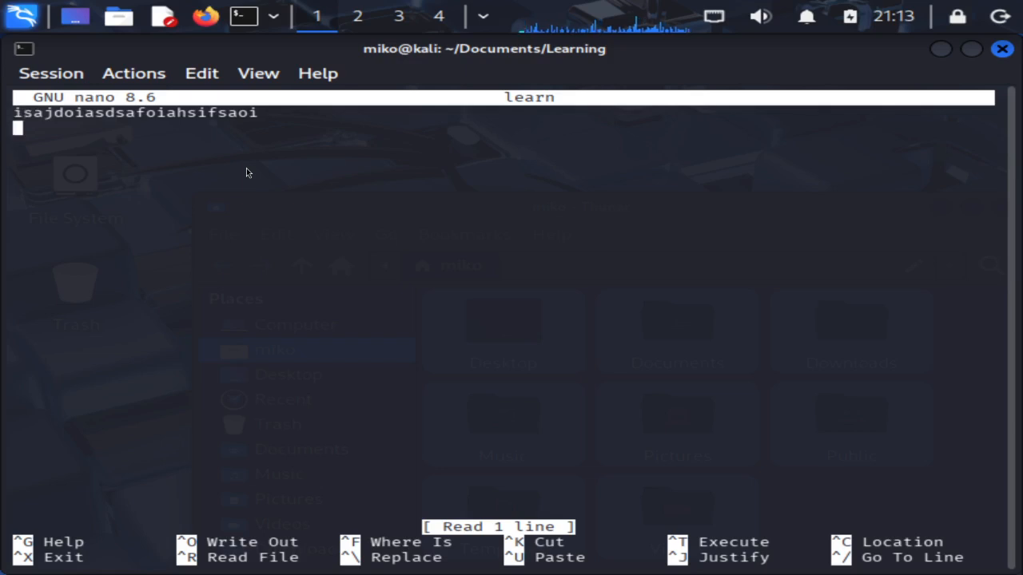
text(ksandkanskdnakjs)
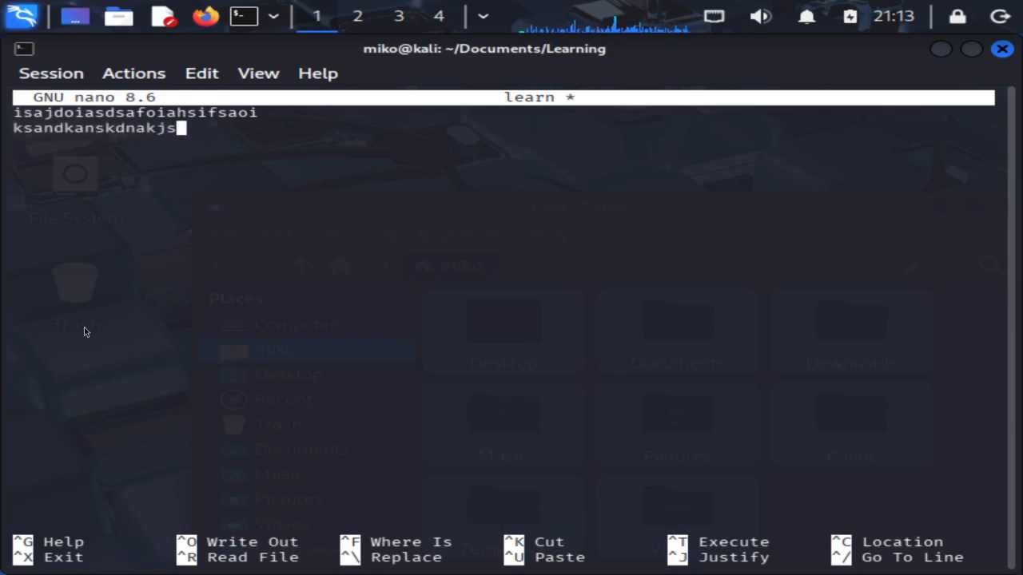
key(ctrl+x)
text(nm)
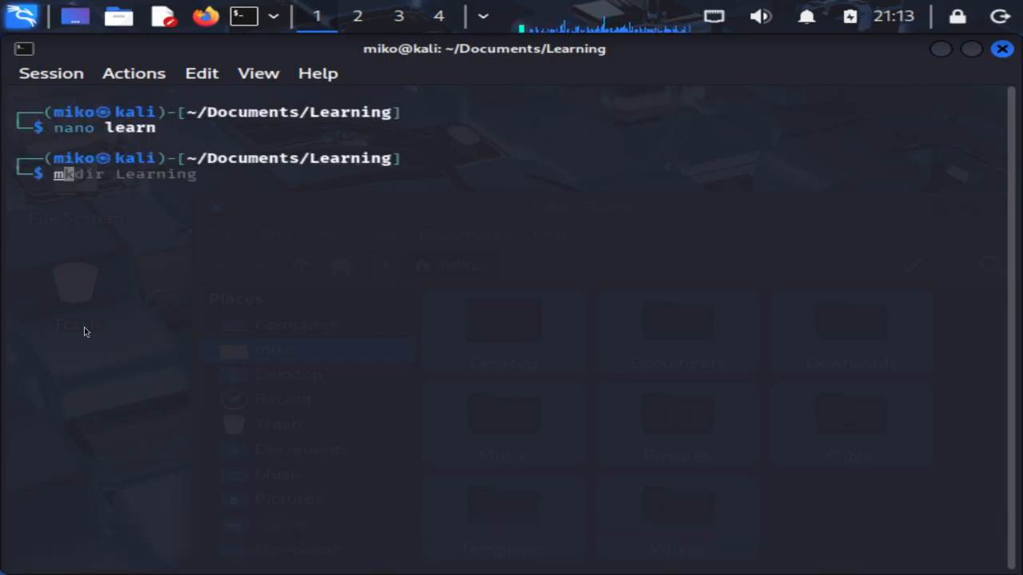
key(BackSpace)
Clear the screen, list the Learning folder's files again, and start typing cat
text(clear)
key(Return)
text(cd)
key(BackSpace)
key(BackSpace)
key(BackSpace)
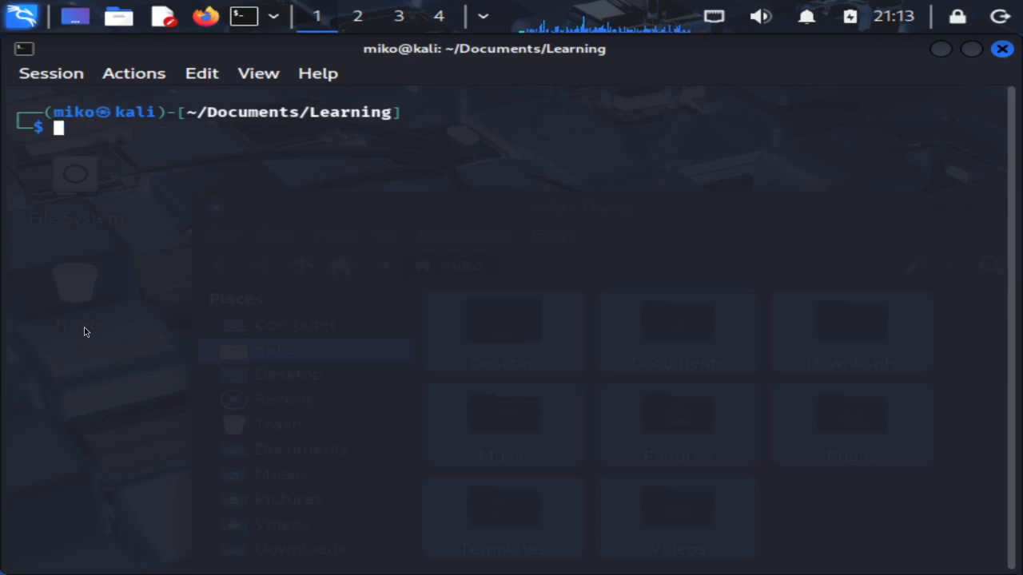
text(ls)
key(Return)
text(cat)
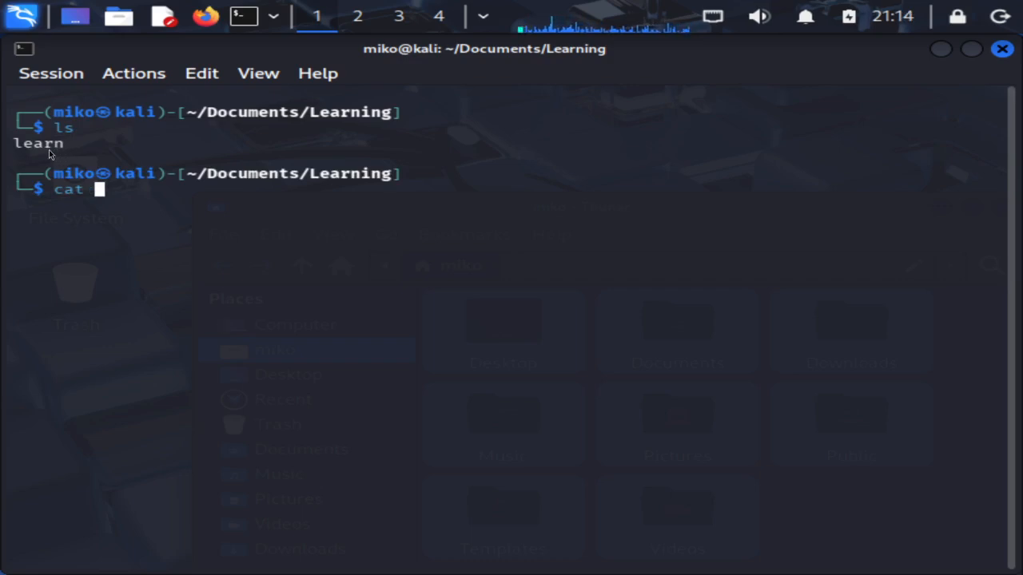
click(19, 142)
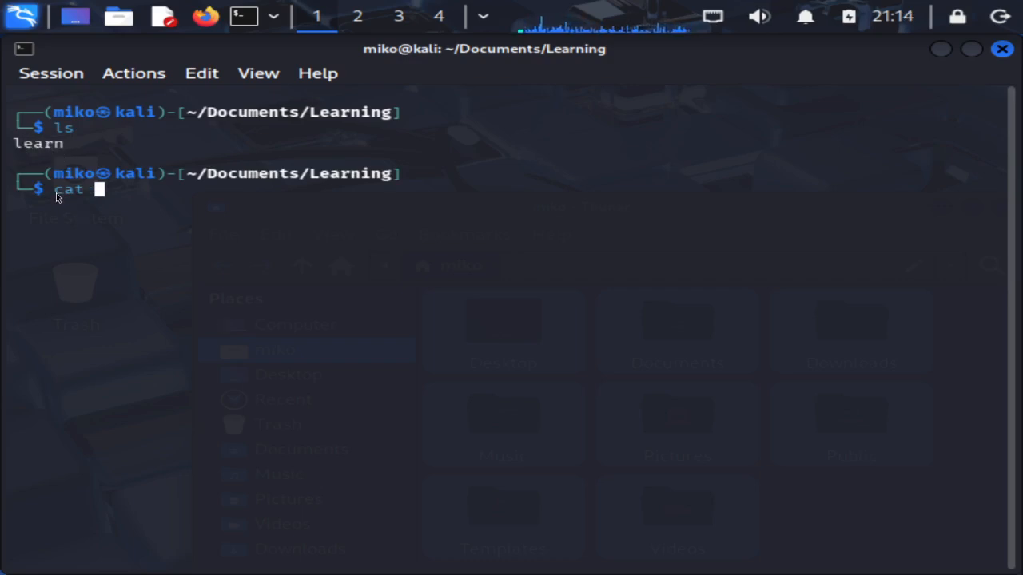
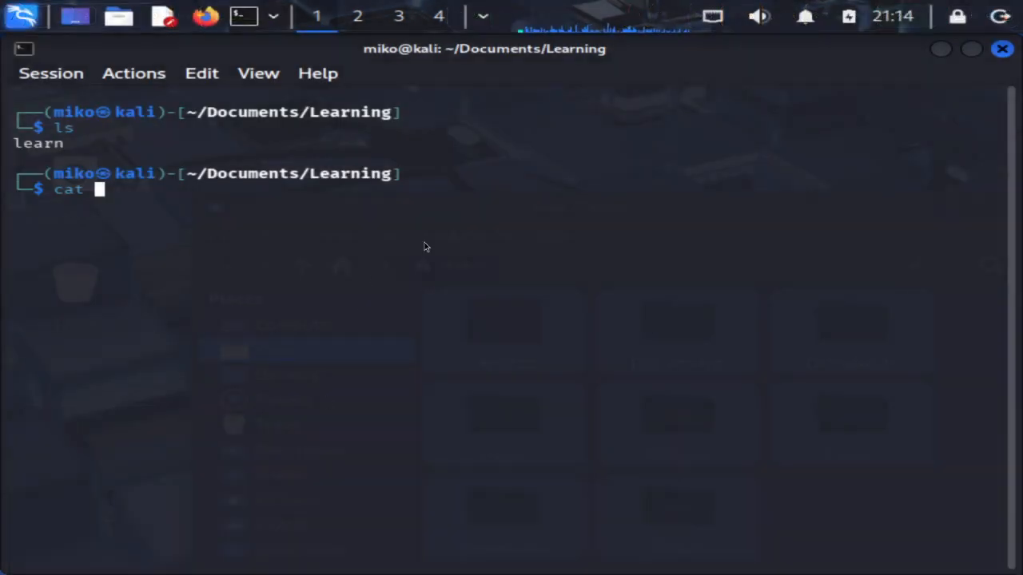
Browse the Resource Development tools in the application list, then return to the terminal
key(super)
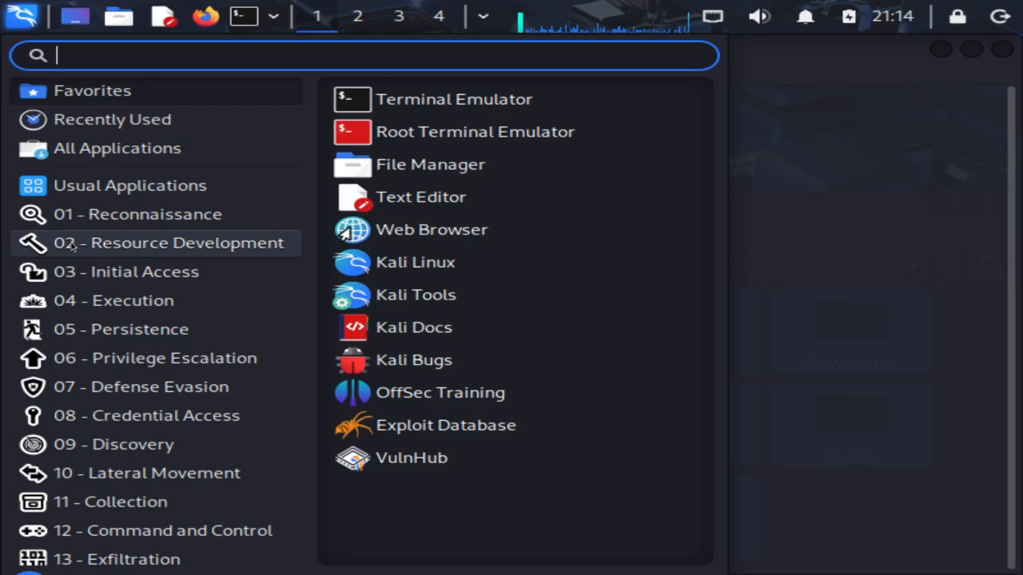
click(71, 242)
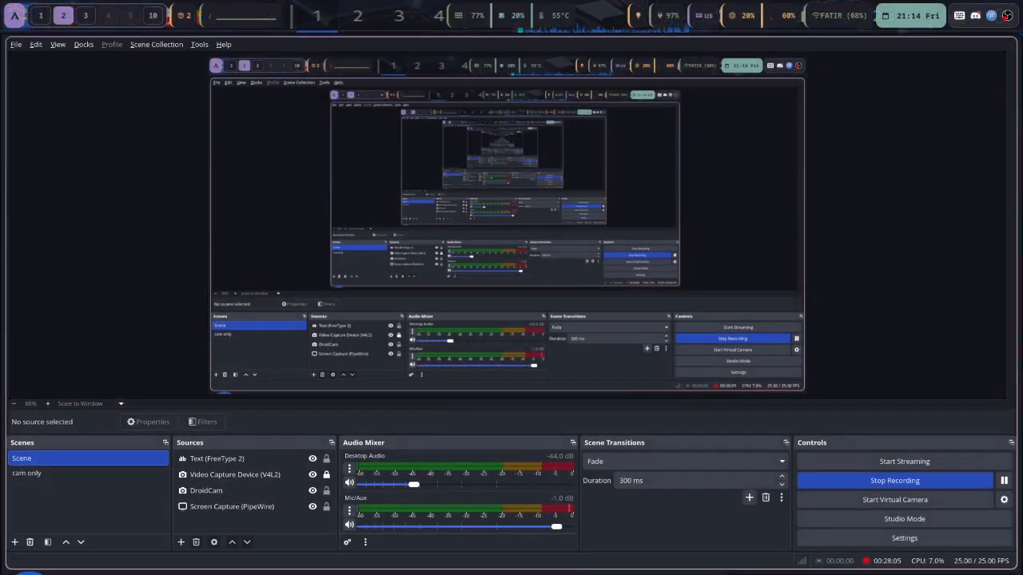
click(1005, 480)
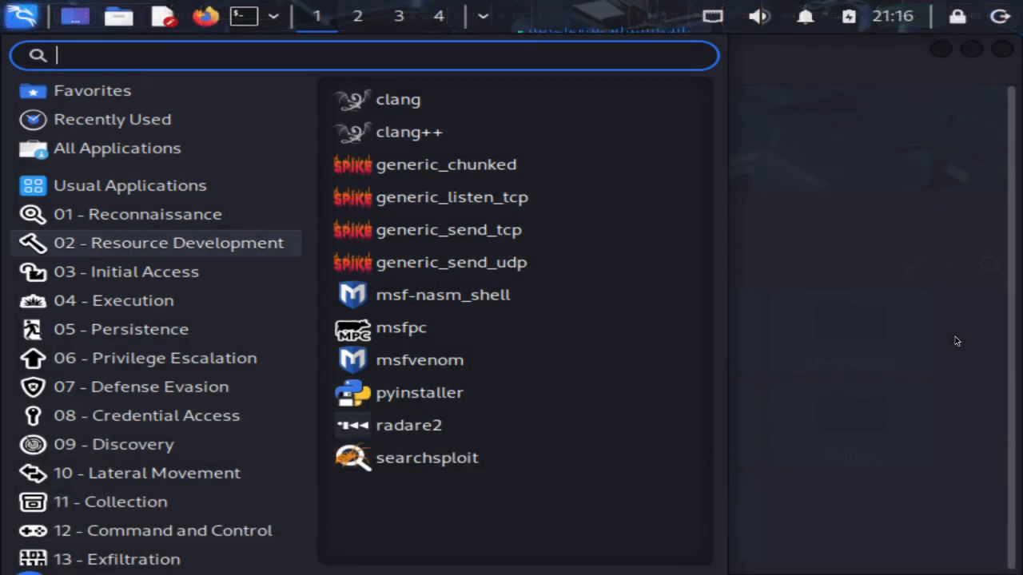
click(942, 308)
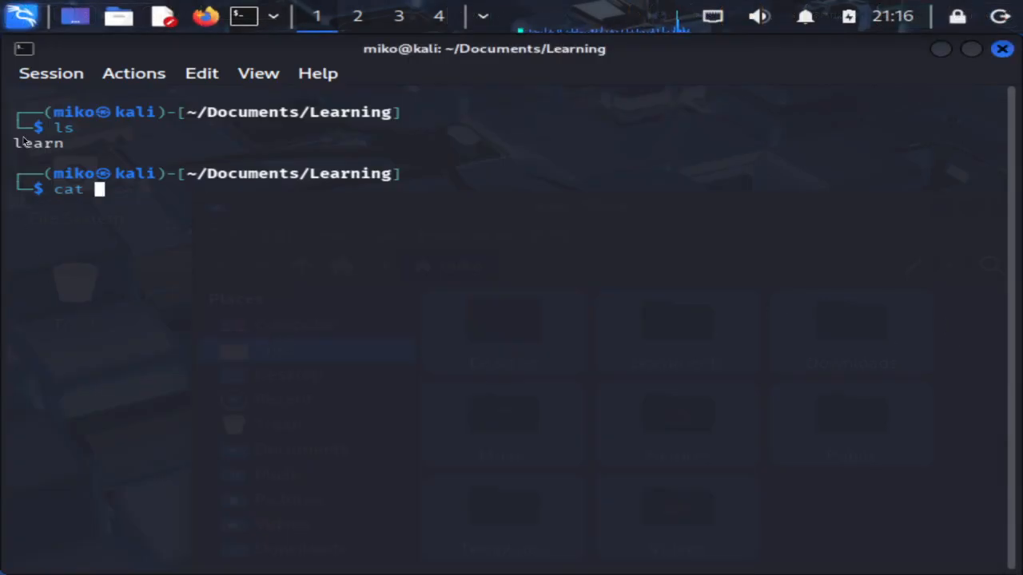
Print the learn file's contents with cat learn
drag(13, 144, 67, 150)
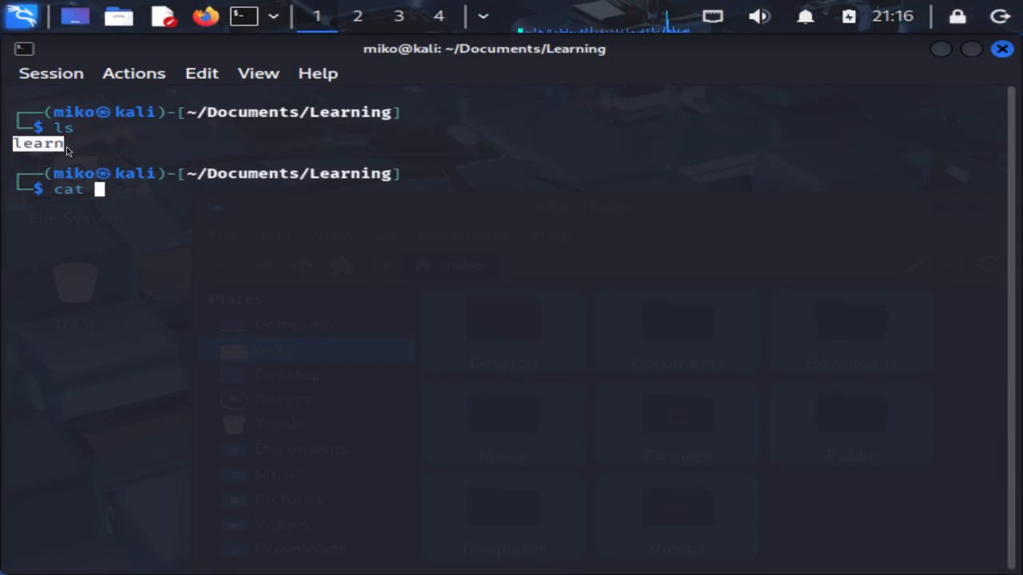
drag(54, 189, 95, 192)
click(141, 252)
text(kearn)
key(BackSpace)
key(BackSpace)
key(BackSpace)
key(BackSpace)
key(BackSpace)
text(learn)
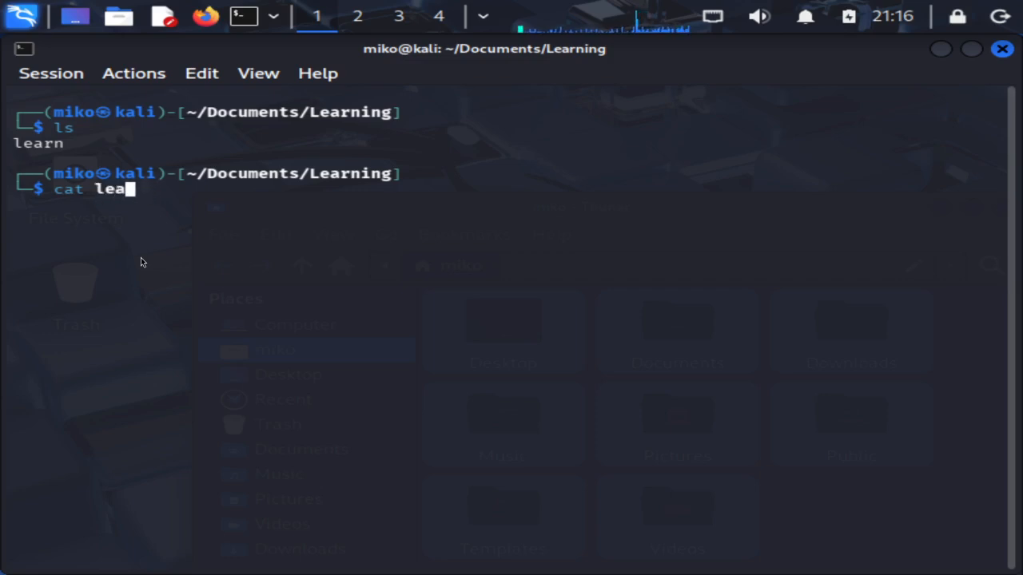
key(Return)
Move up from Learning into the Documents folder with cd .
drag(13, 204, 257, 205)
text(cd ..)
key(Return)
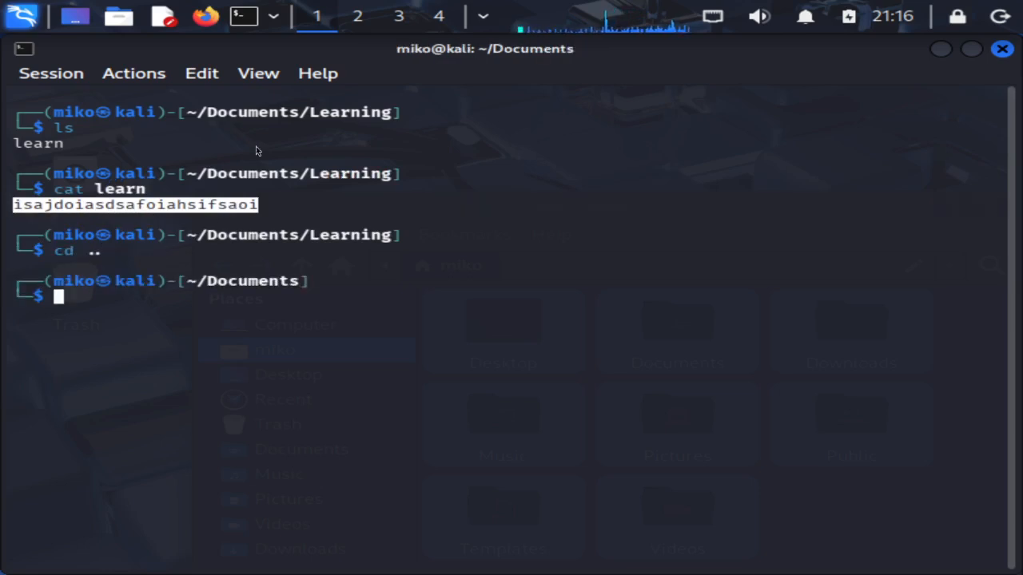
List the contents of the Documents folder with ls
click(205, 284)
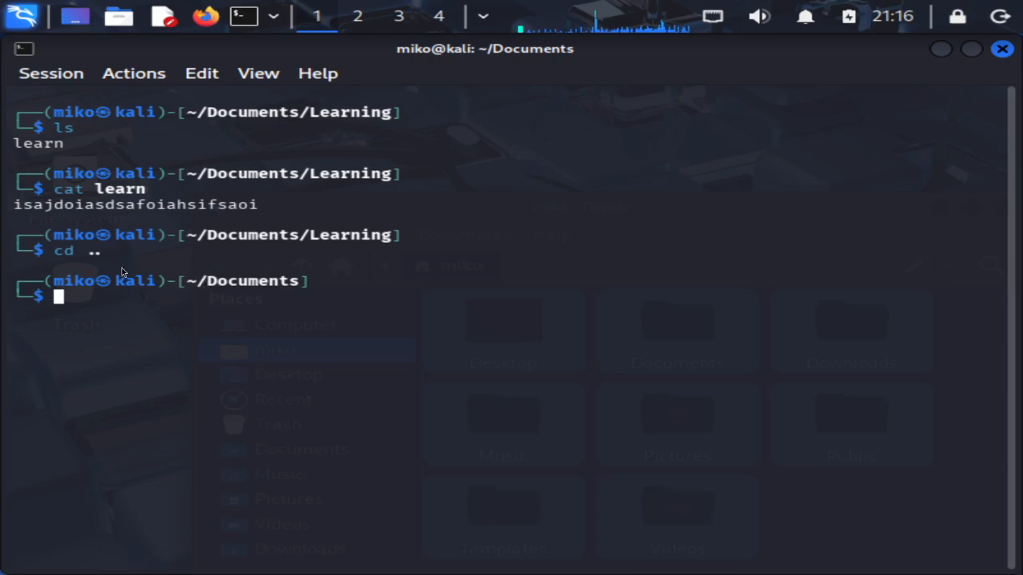
drag(123, 282, 157, 284)
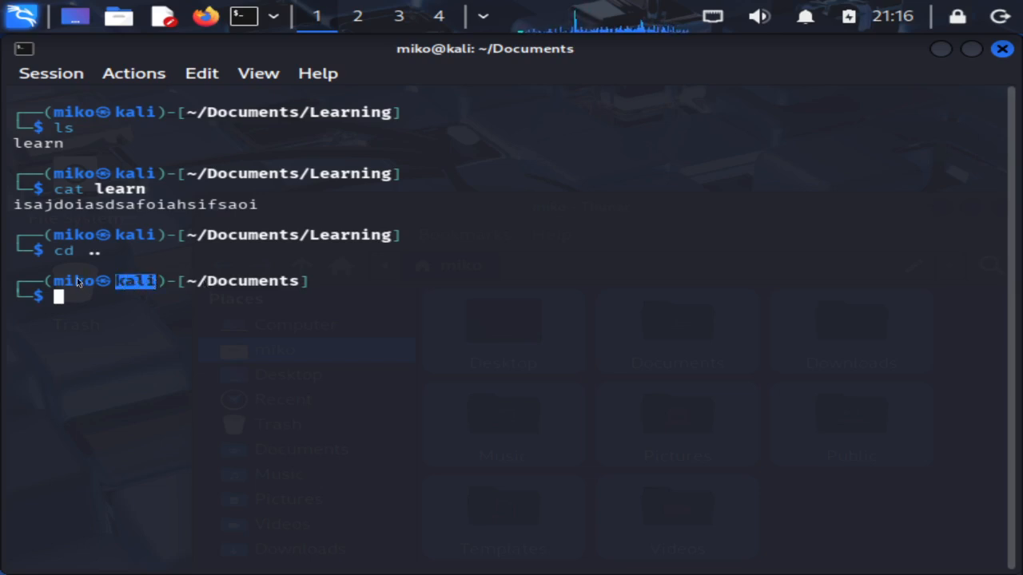
click(58, 281)
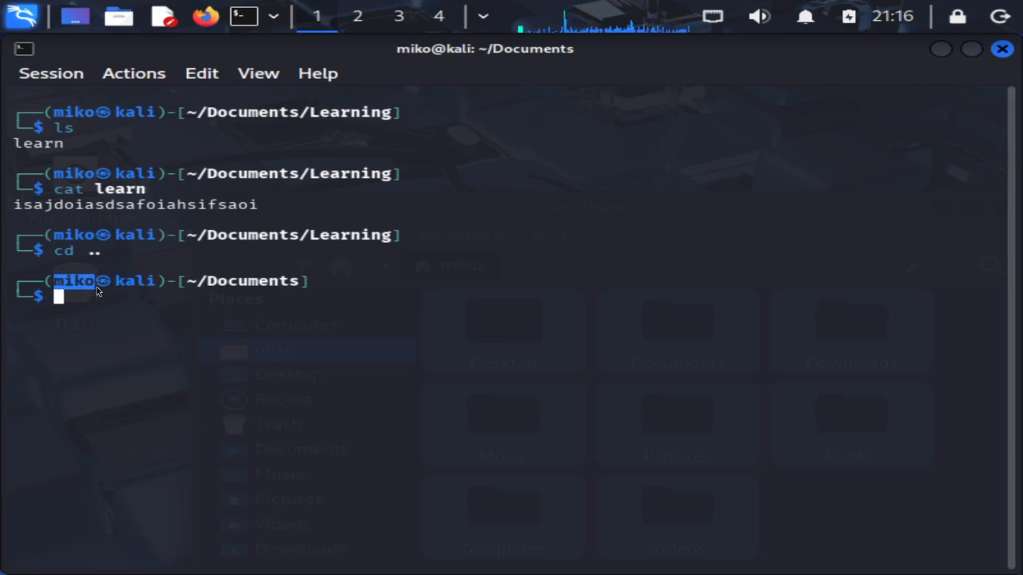
drag(189, 281, 268, 291)
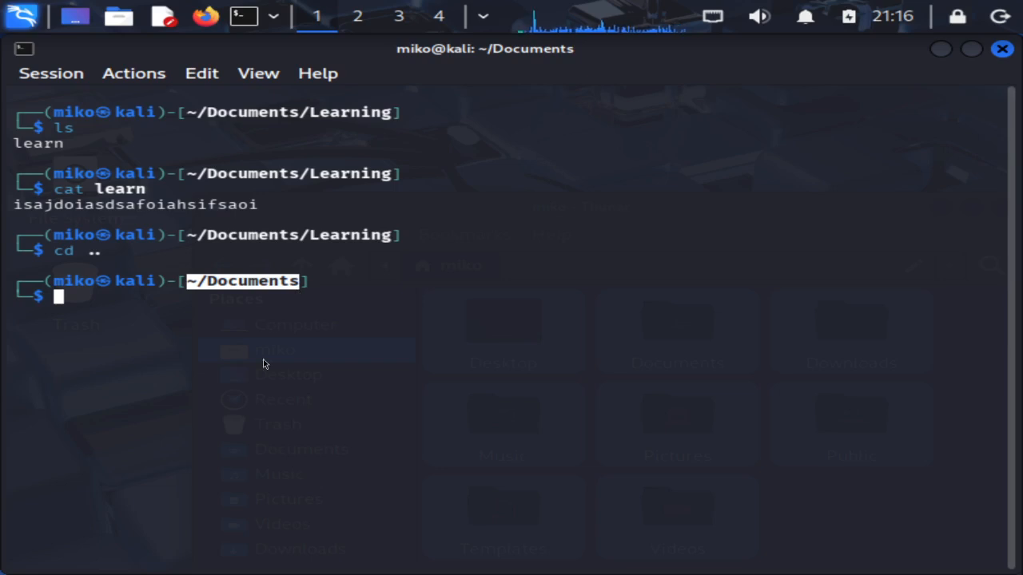
text(ls)
key(Return)
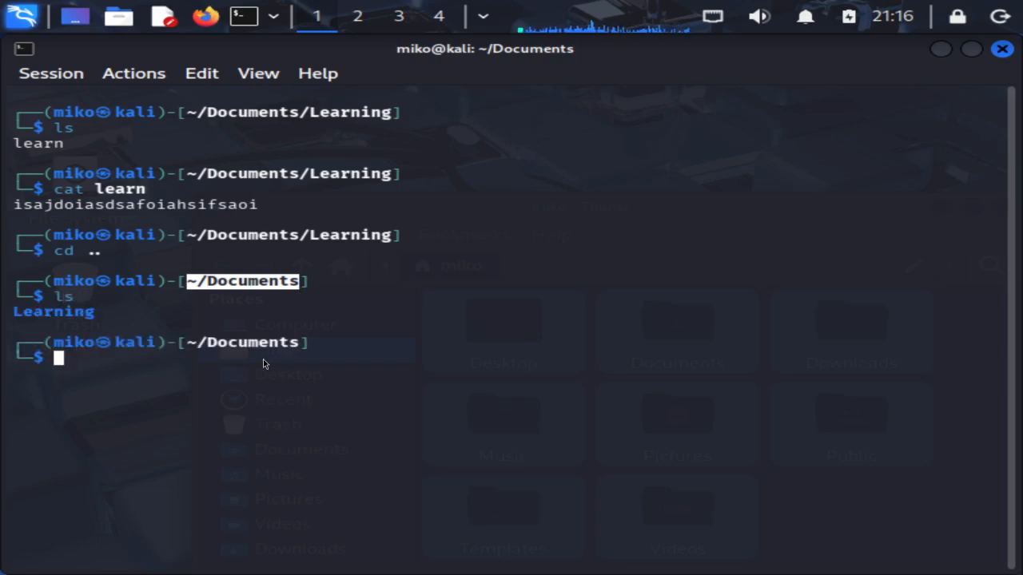
Try deleting the Learning folder with rm Learning, which is refused as a directory
drag(95, 315, 12, 313)
click(124, 445)
text(rm -)
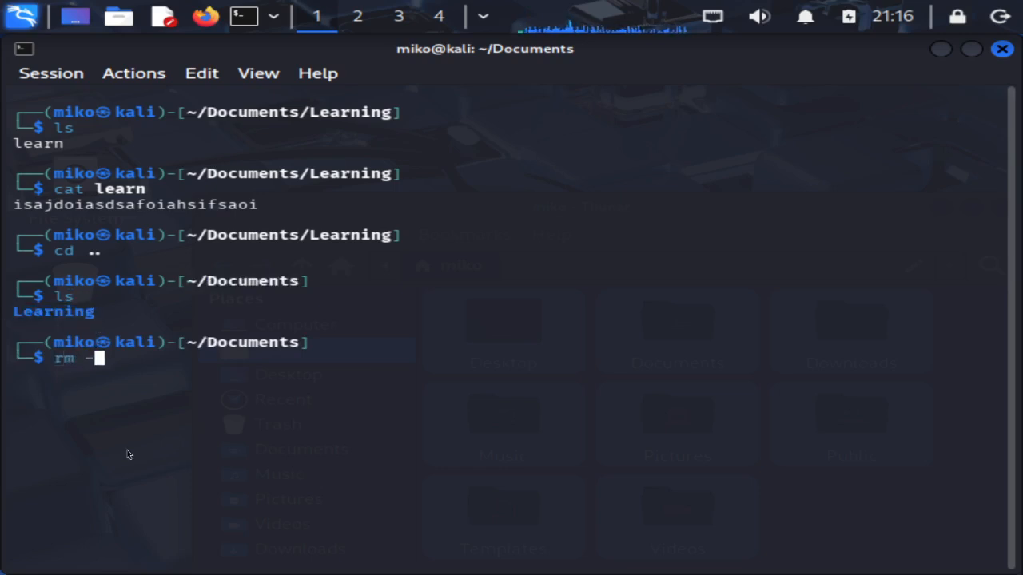
text(rf)
key(BackSpace)
key(BackSpace)
key(BackSpace)
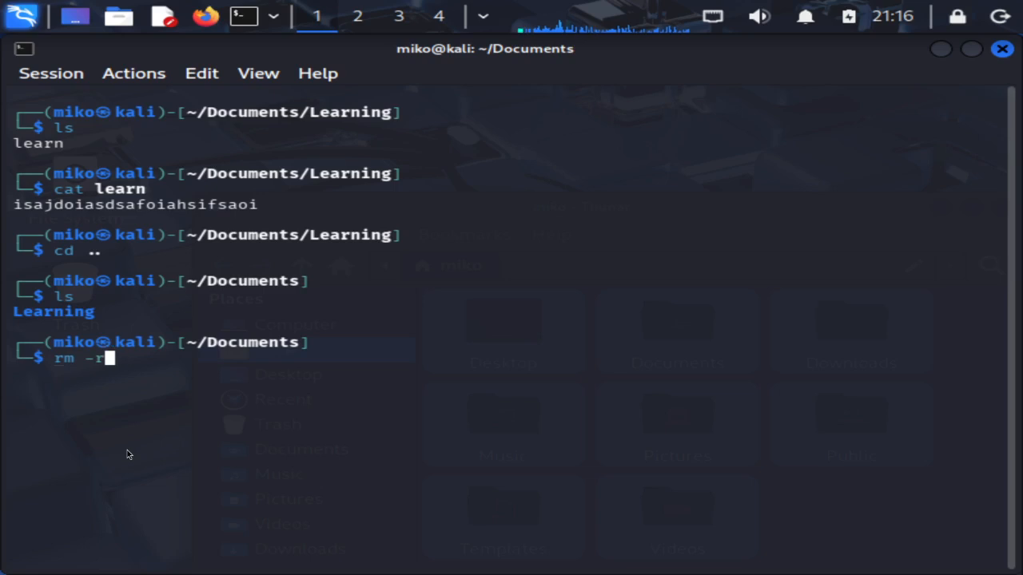
text(Le)
key(Tab)
key(Return)
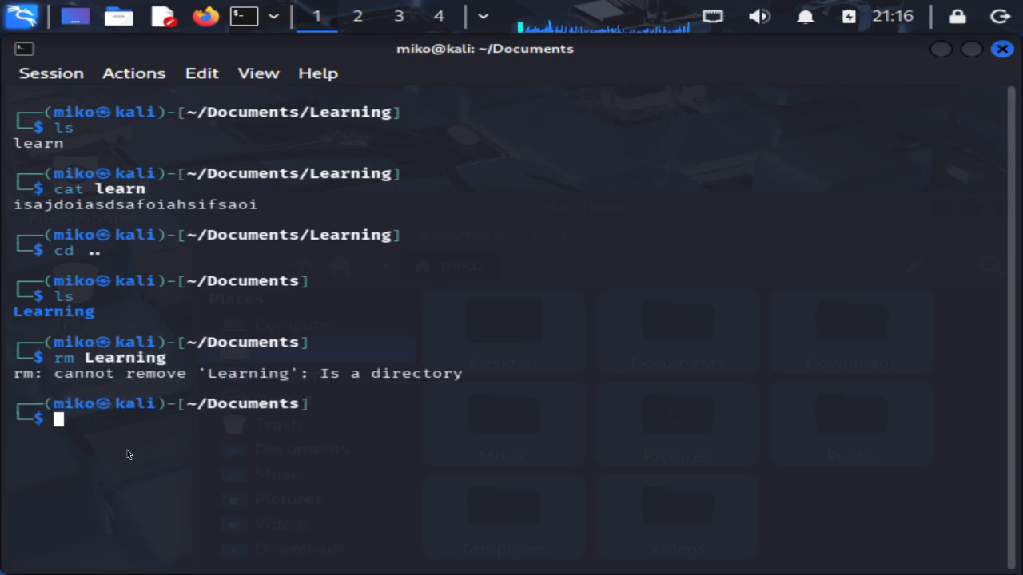
drag(334, 373, 516, 379)
click(509, 387)
Recall the command and insert -r so it reads rm -r Learning
key(Up)
key(Home)
key(Right)
key(Right)
key(Right)
text(-)
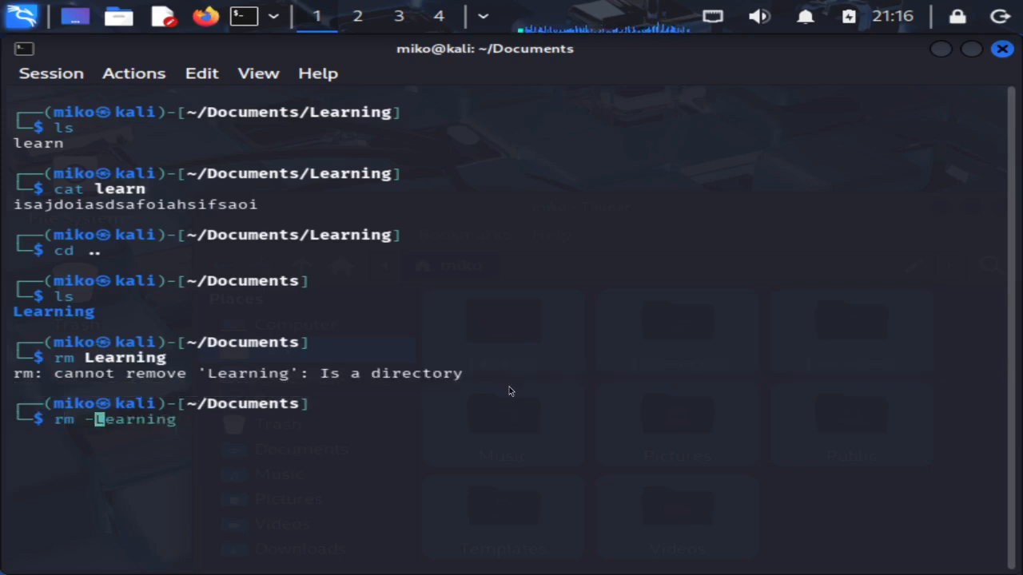
text(r)
key(Left)
key(Left)
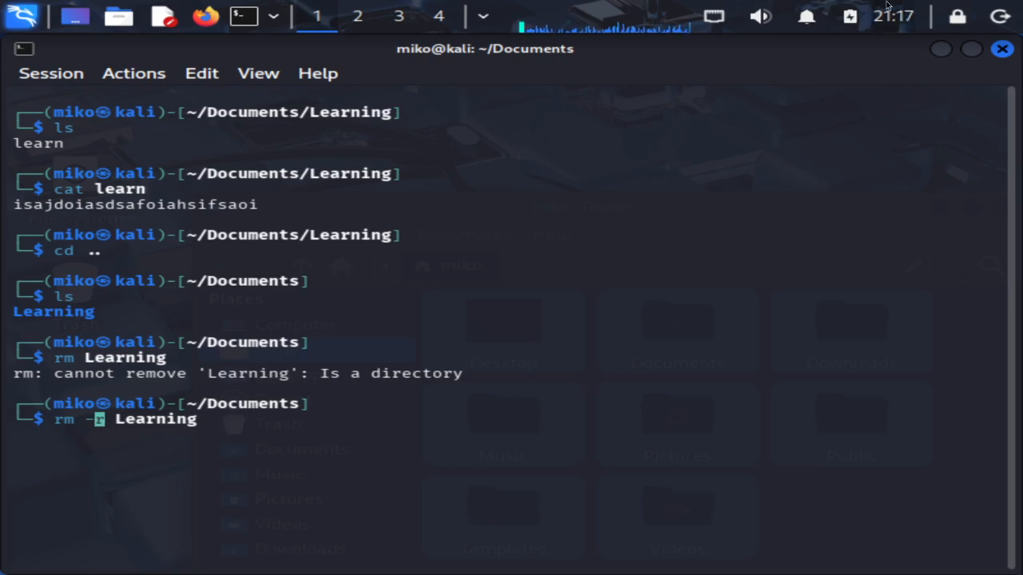
double_click(850, 54)
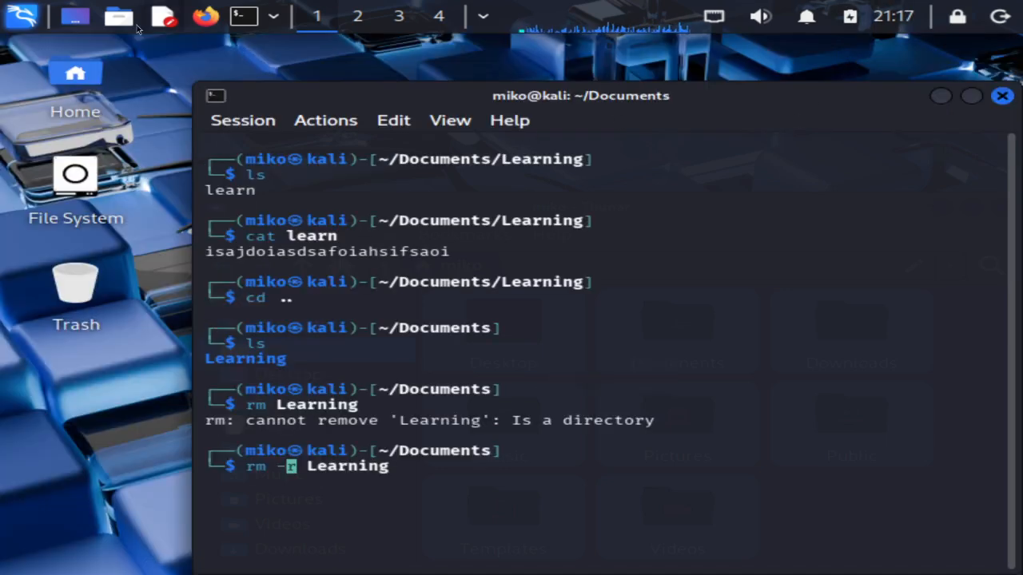
Check the Trash, then run rm -r Learning to delete the folder
double_click(74, 315)
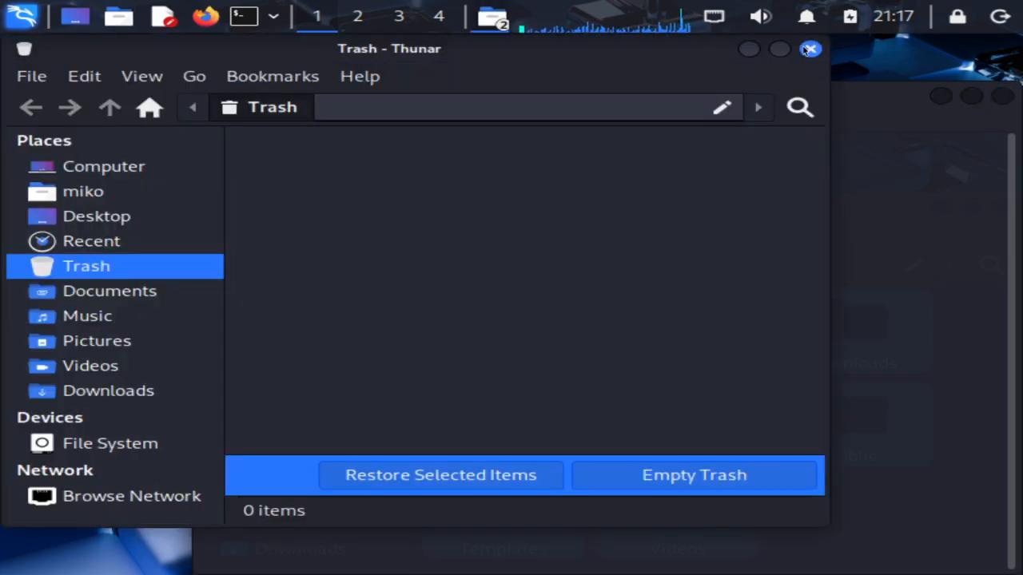
click(807, 49)
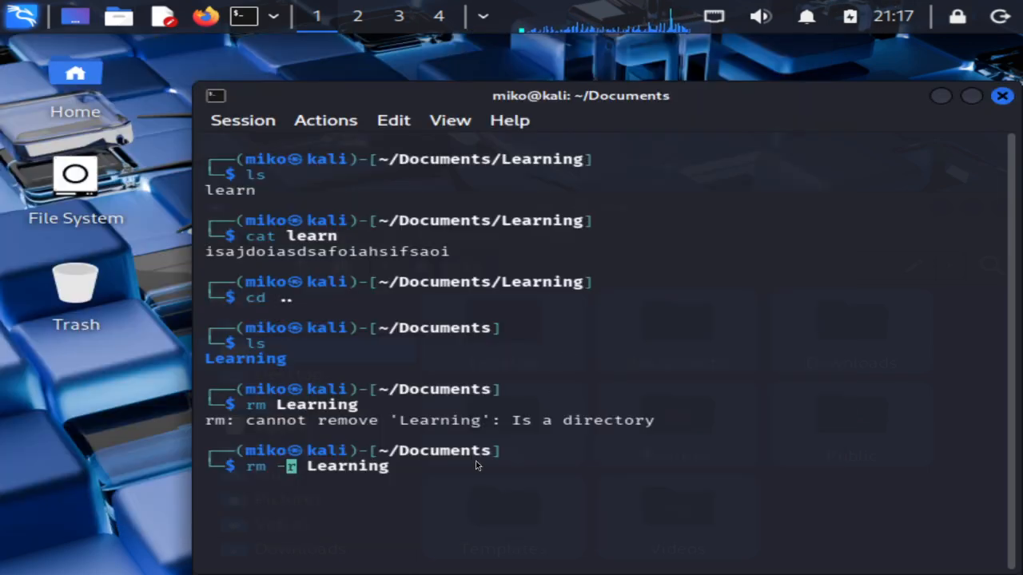
key(Right)
key(Right)
key(Right)
key(Right)
key(Right)
key(Right)
key(Right)
key(Right)
key(Right)
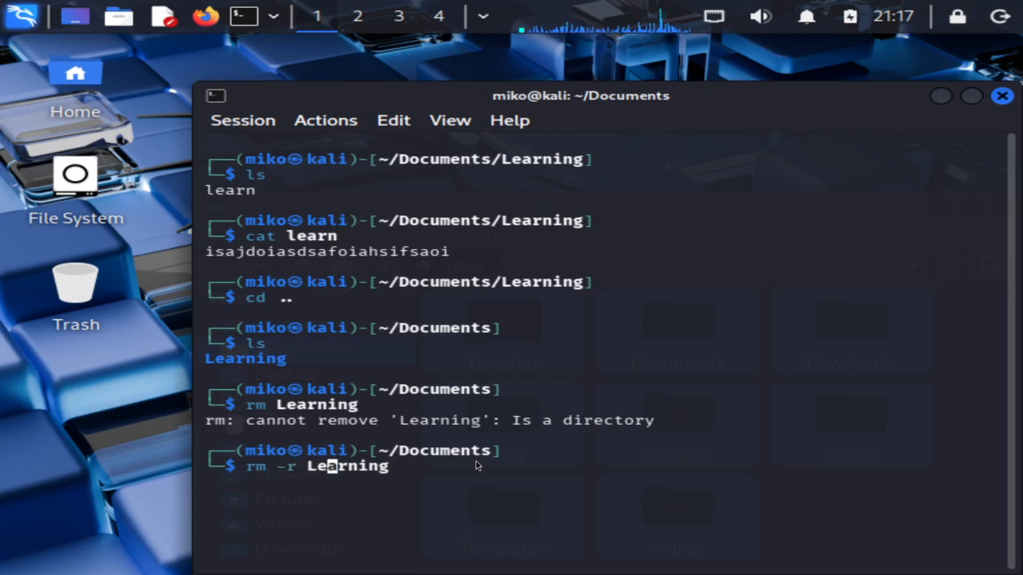
key(Right)
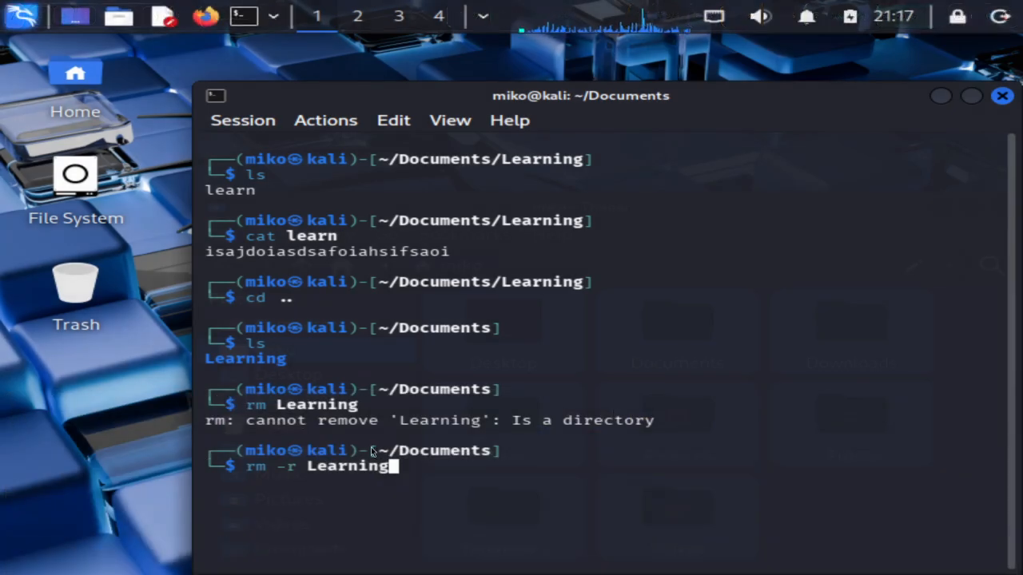
key(Return)
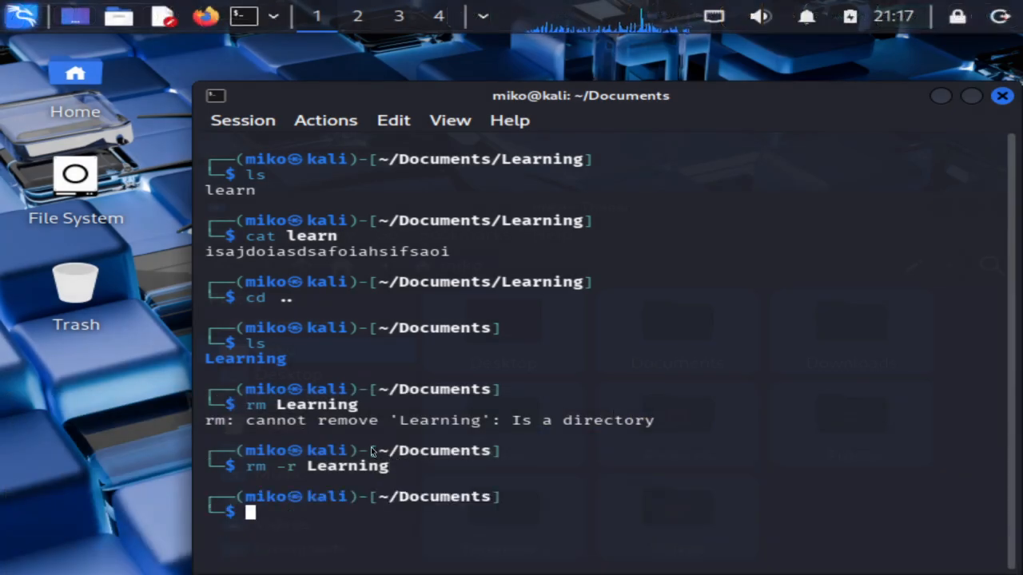
Recall the delete command and edit it, removing the -ri options and Learning's last letter
key(Up)
key(Left)
key(Left)
key(Left)
key(Left)
key(Left)
key(Left)
key(Left)
key(Left)
key(Left)
key(Left)
key(Left)
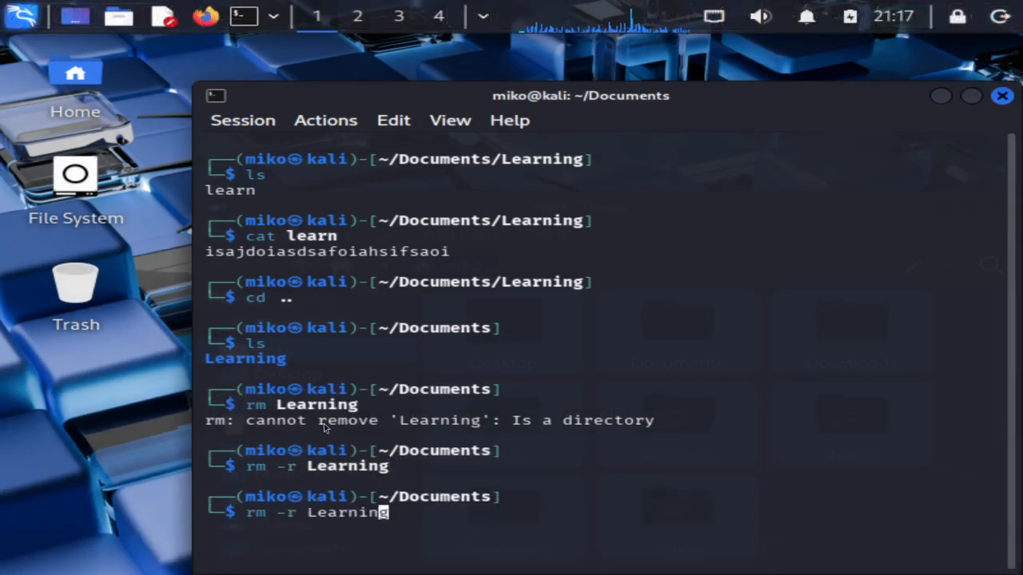
key(Right)
key(Right)
text(i)
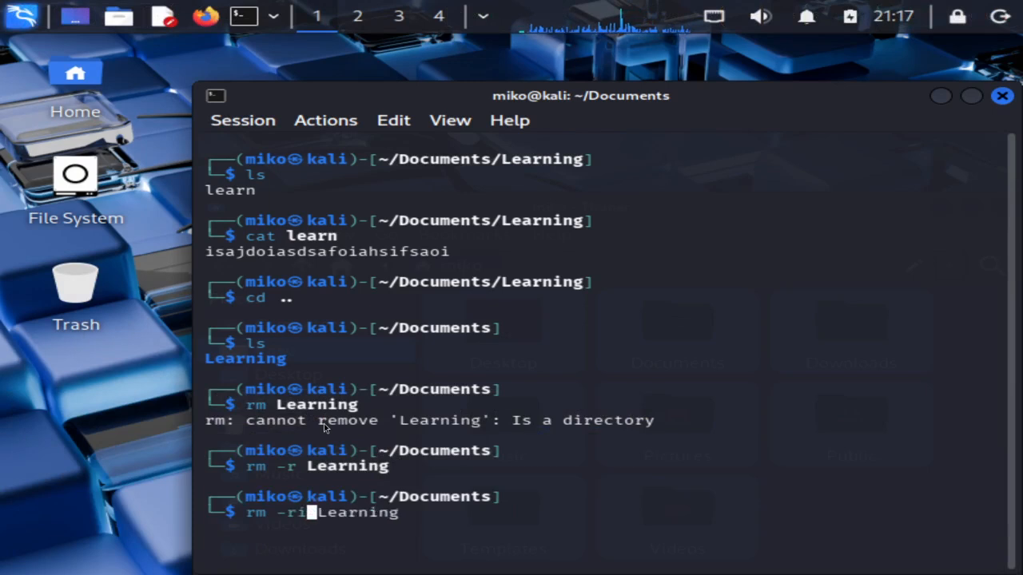
key(BackSpace)
key(BackSpace)
key(BackSpace)
key(End)
key(BackSpace)
key(BackSpace)
key(BackSpace)
key(BackSpace)
key(BackSpace)
key(BackSpace)
key(BackSpace)
key(BackSpace)
key(BackSpace)
key(BackSpace)
key(BackSpace)
key(BackSpace)
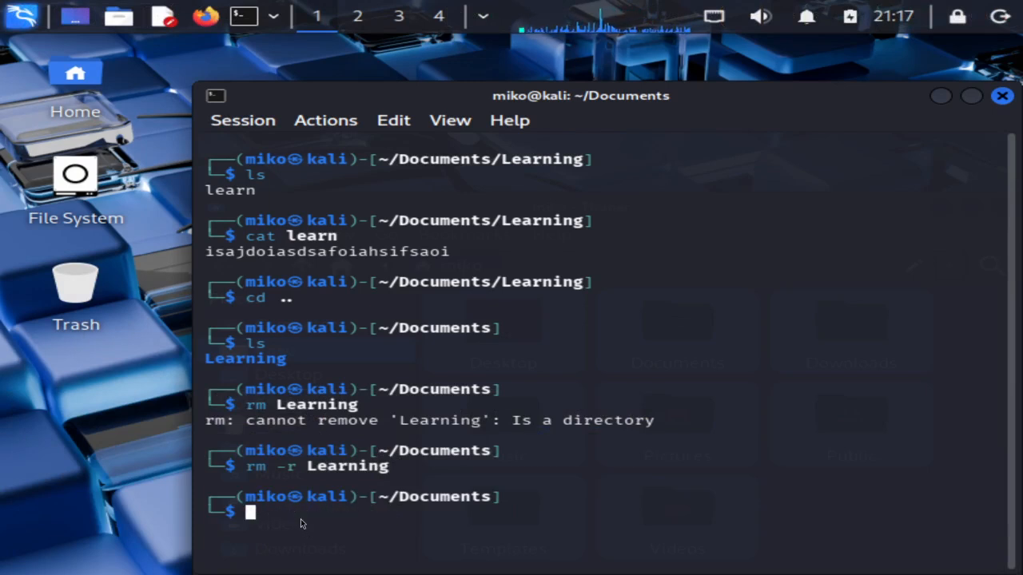
Confirm the Trash is empty and return the shell to the home directory with cd
double_click(77, 323)
drag(402, 202, 493, 251)
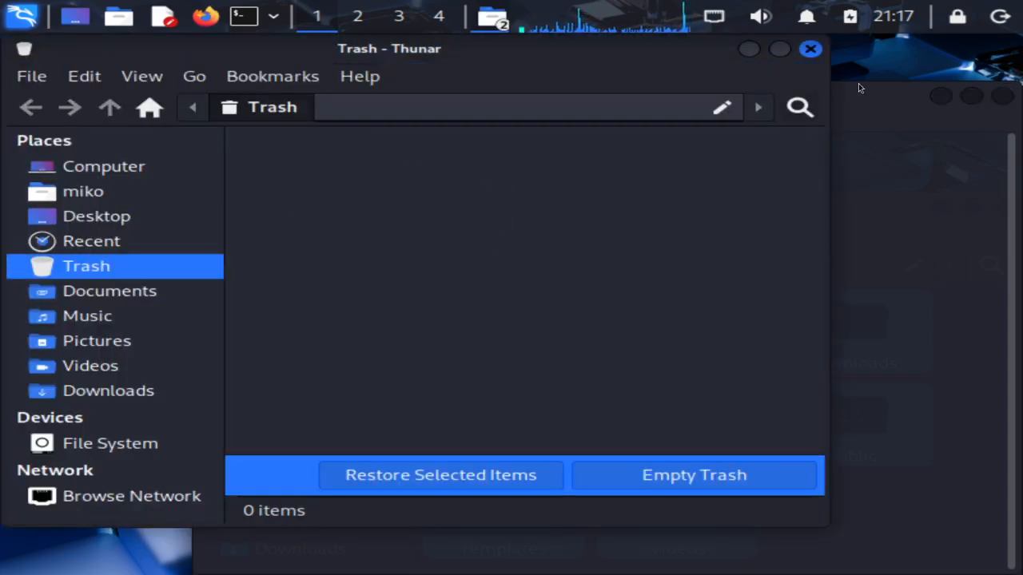
click(809, 51)
text(cd)
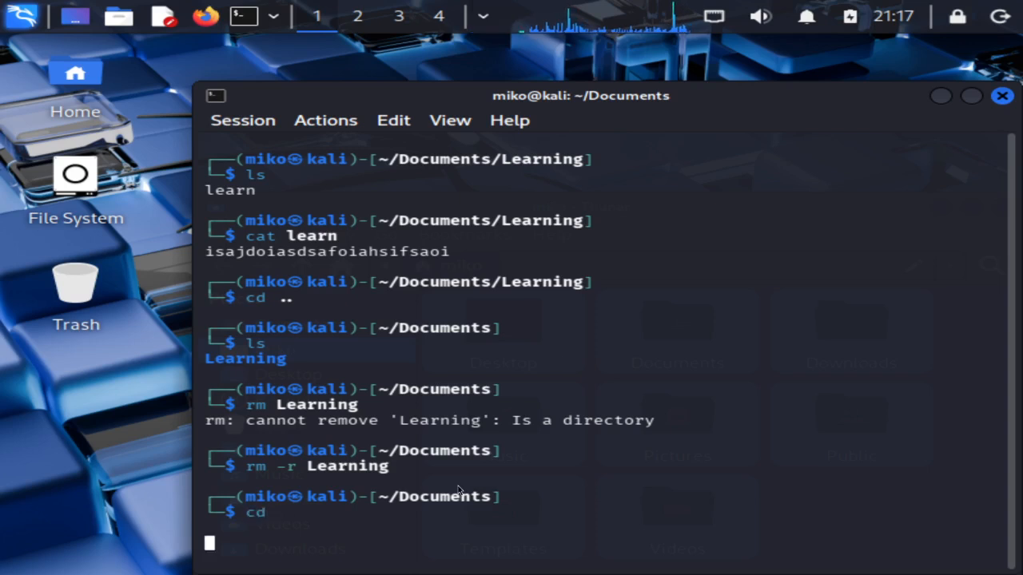
key(Return)
click(1002, 96)
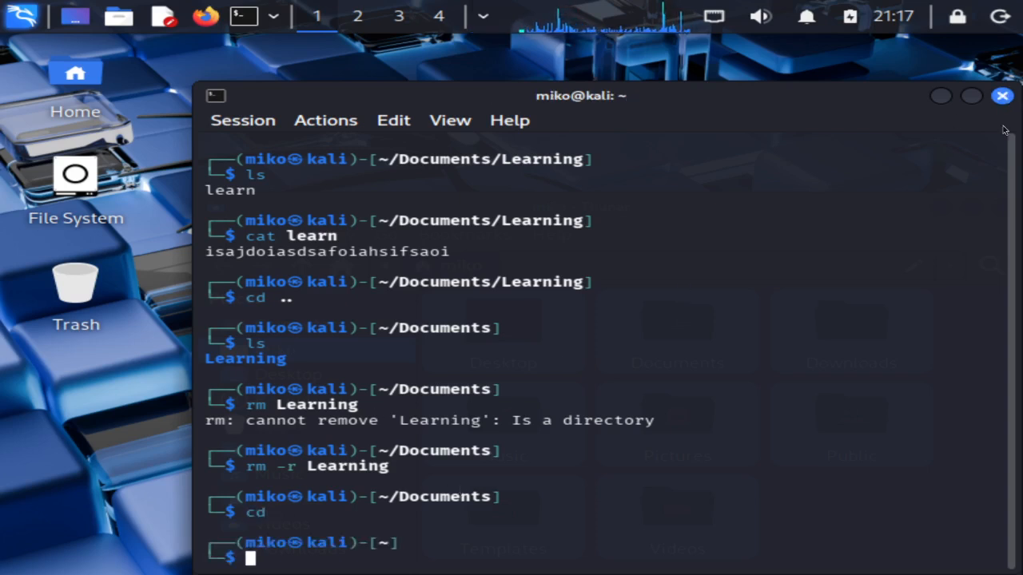
Close the home folder window and open a new terminal window
key(ctrl+w)
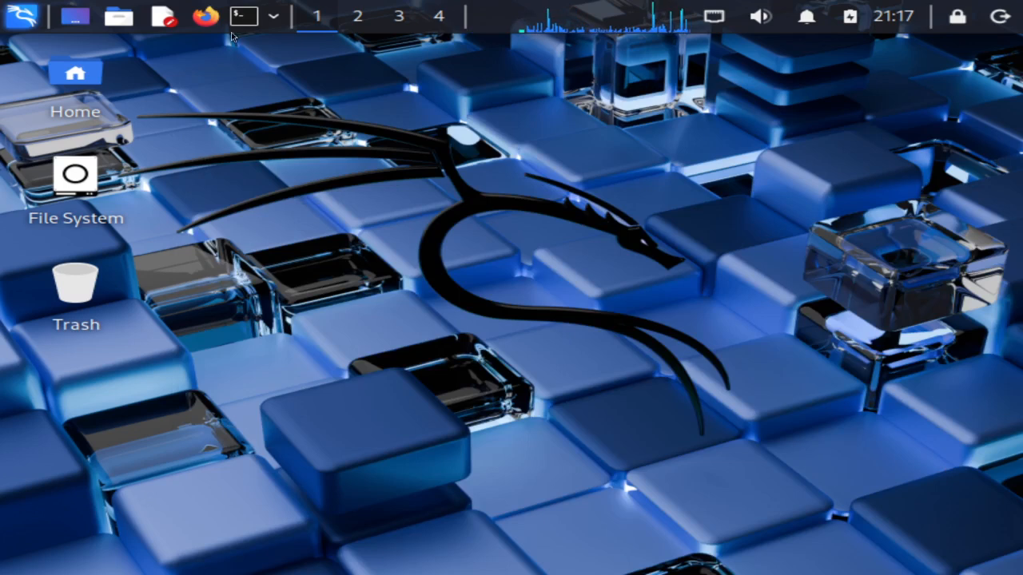
key(ctrl+alt+t)
text(cd ..)
key(BackSpace)
key(BackSpace)
key(BackSpace)
key(BackSpace)
key(BackSpace)
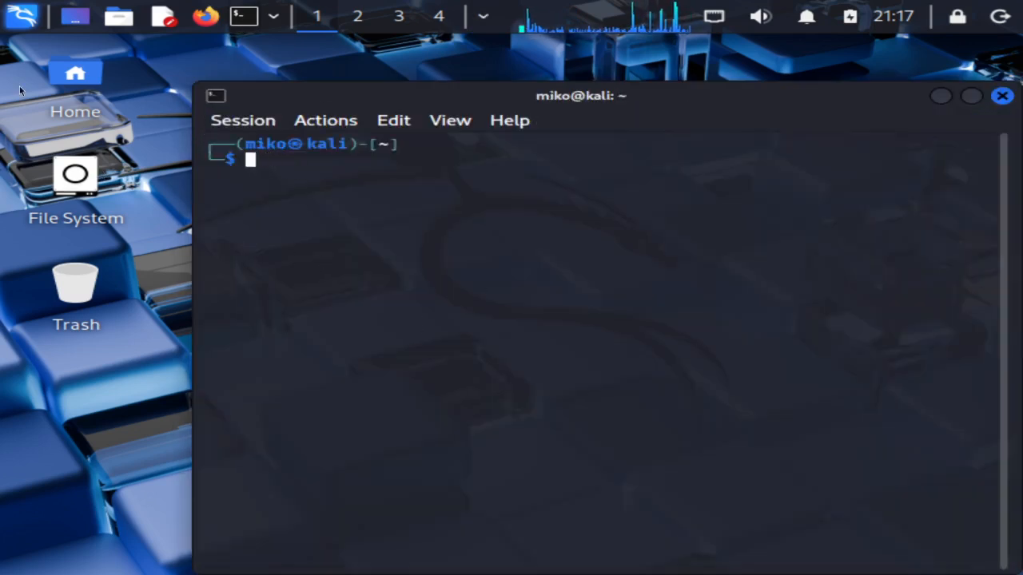
Browse the Kali menu, then close the host Bookmarks Library and open a new private tab
click(21, 16)
scroll(171, 393, down, 2)
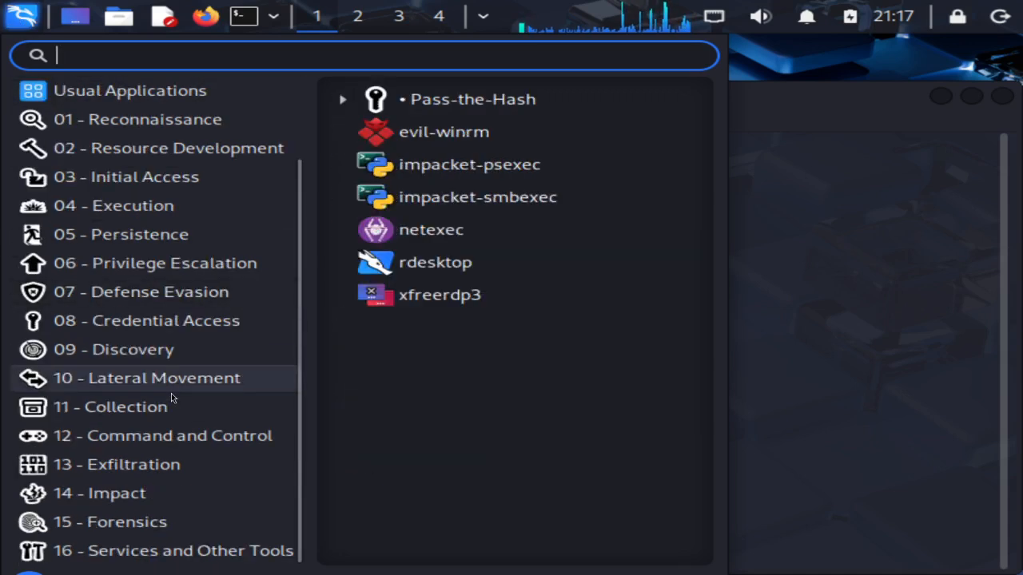
mouse_move(216, 205)
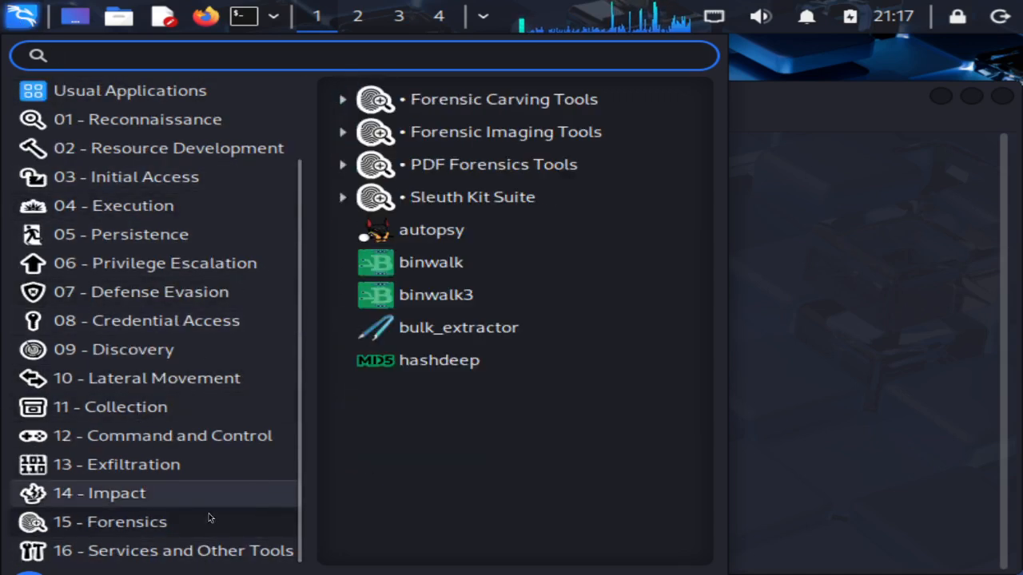
key(Escape)
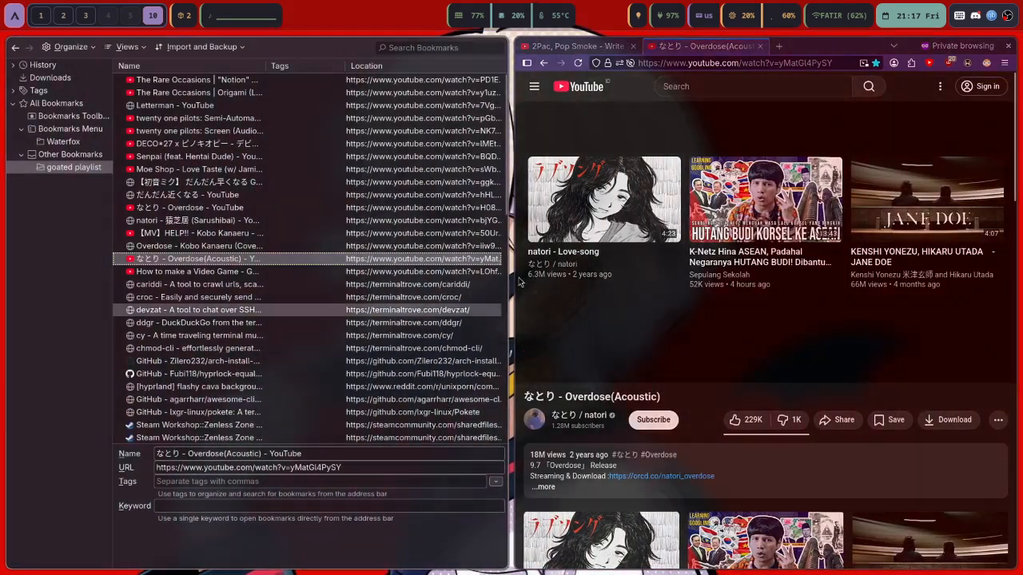
key(super+q)
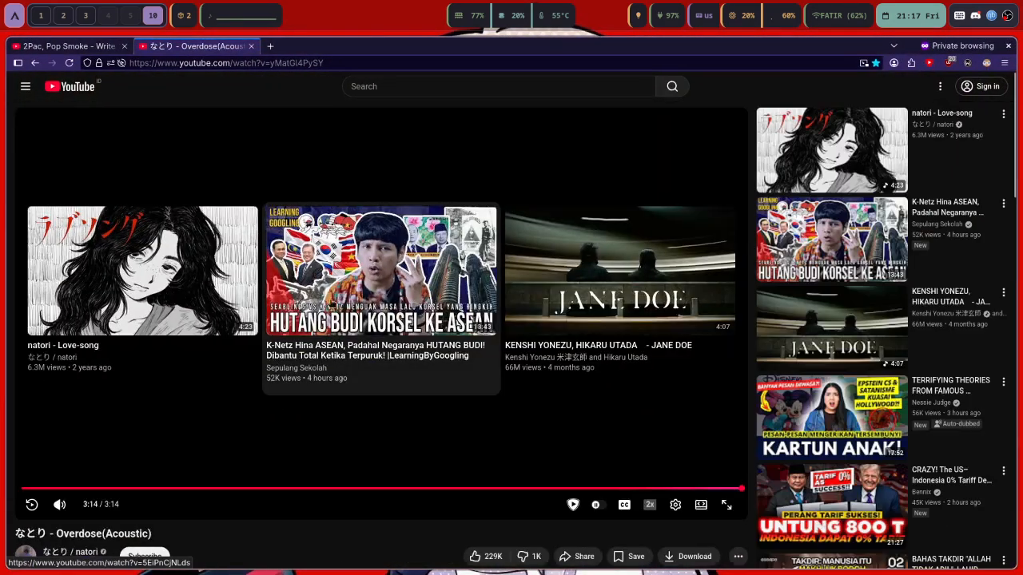
key(ctrl+t)
Load overthewire.org in the new private tab
text(overthew)
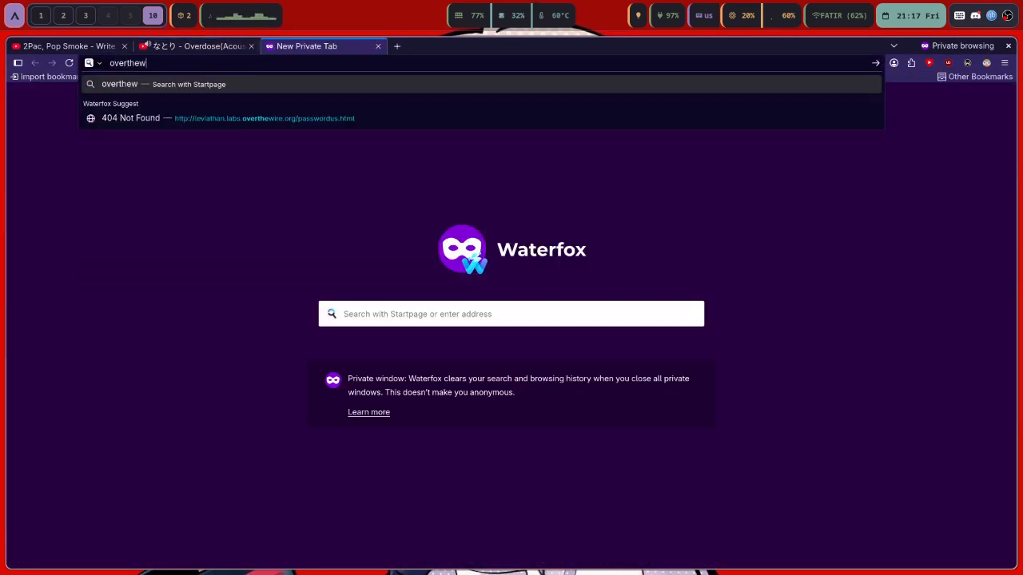
text(ire.org)
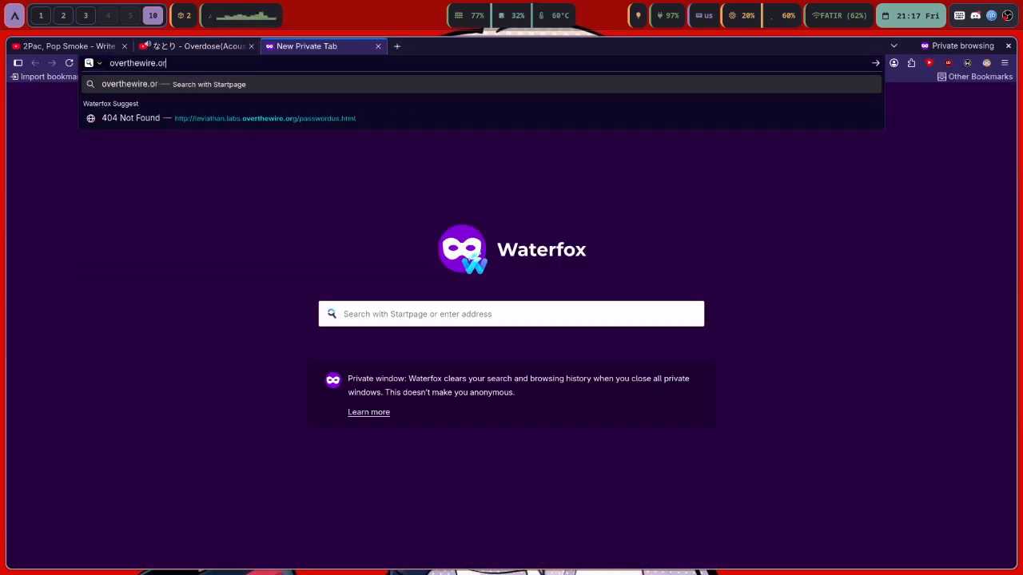
key(Return)
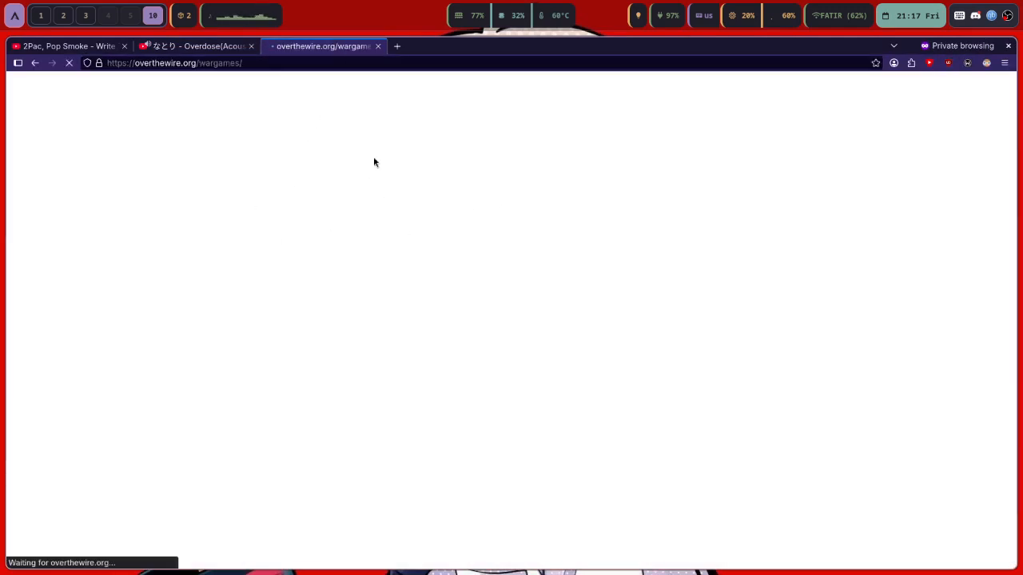
drag(392, 64, 164, 63)
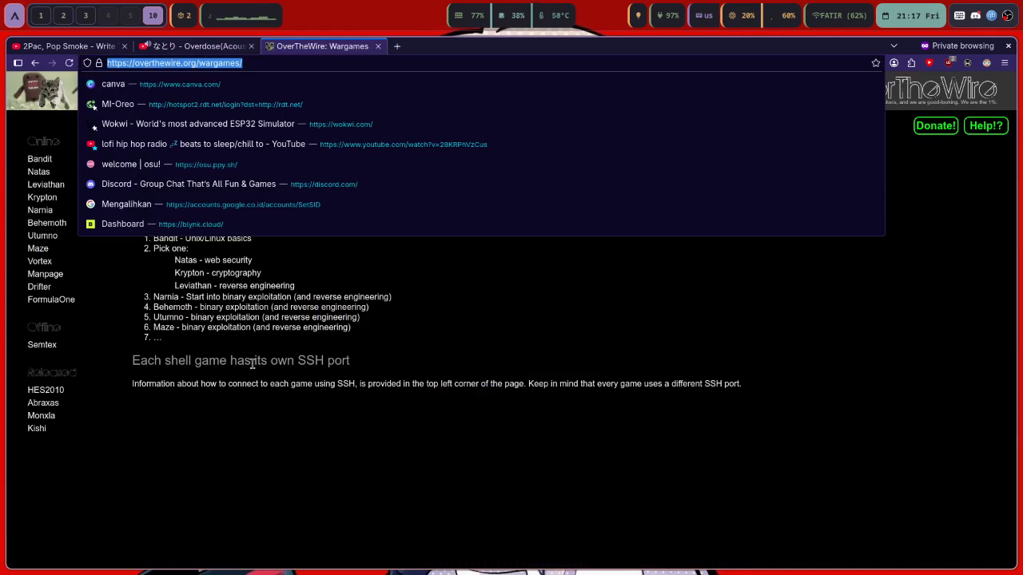
click(316, 317)
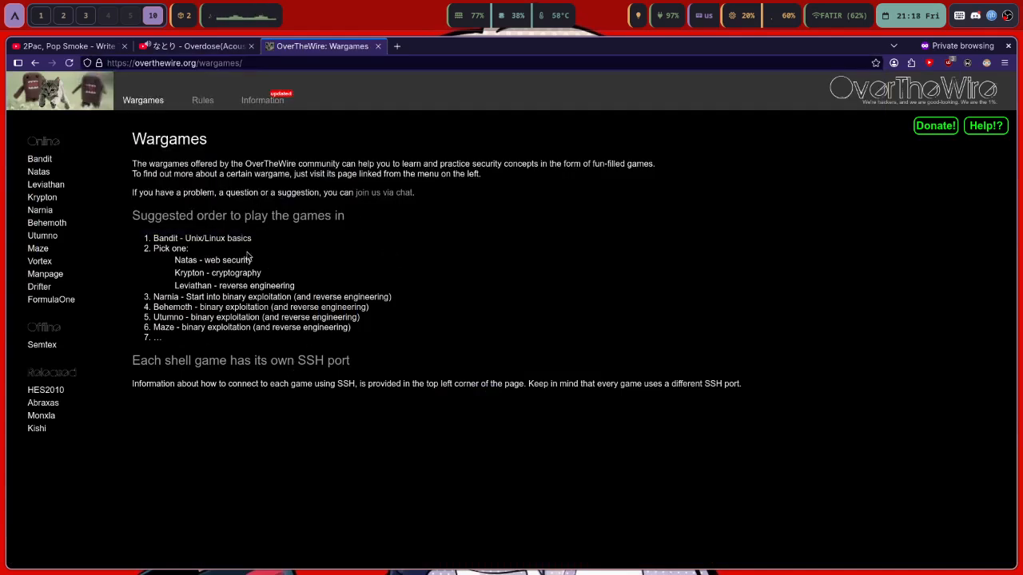
Open the Bandit wargame and then its Level 0 page
click(49, 159)
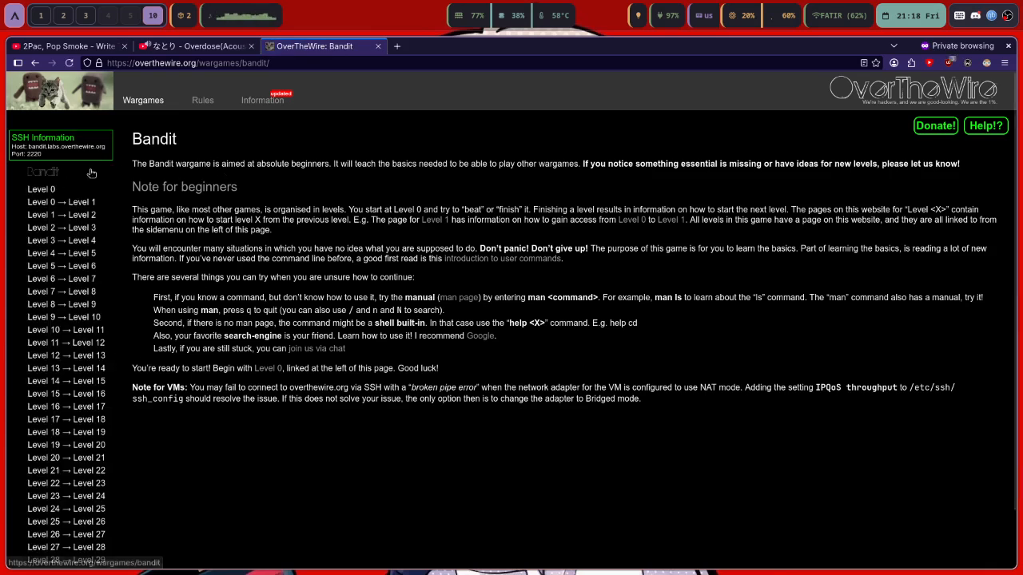
drag(133, 157, 562, 393)
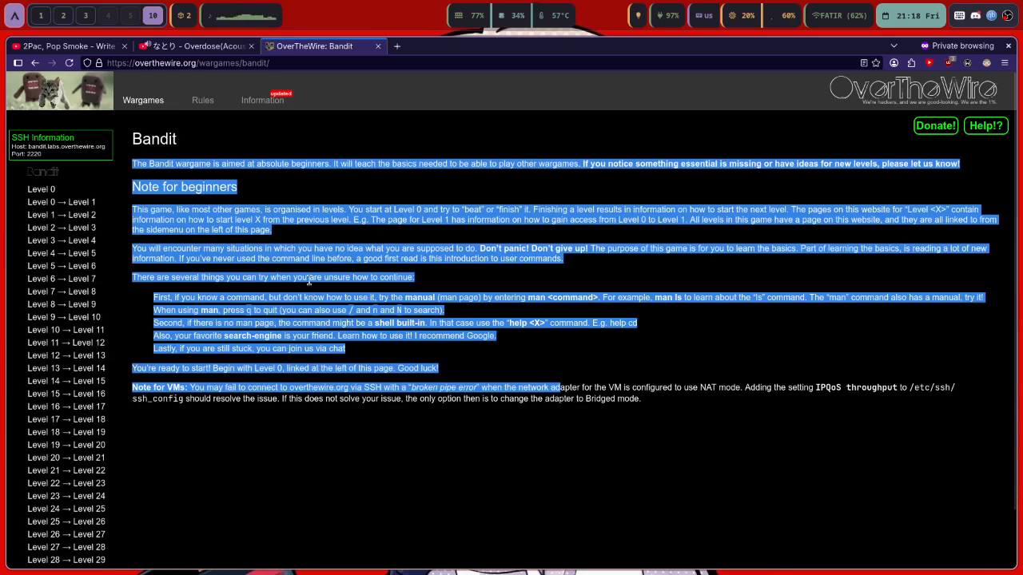
click(309, 282)
click(51, 191)
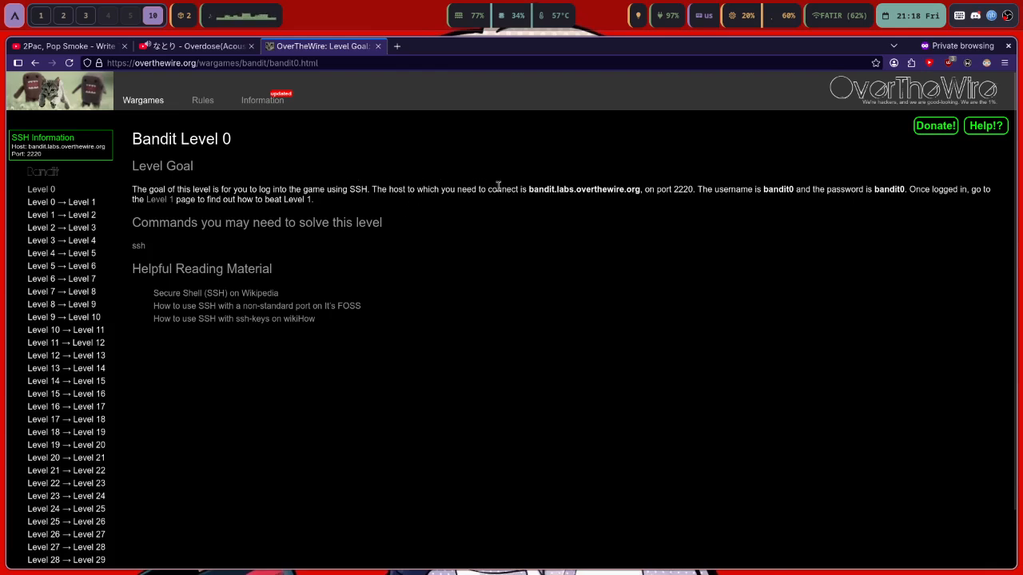
Return to the Kali terminal and start an ssh command
key(super+3)
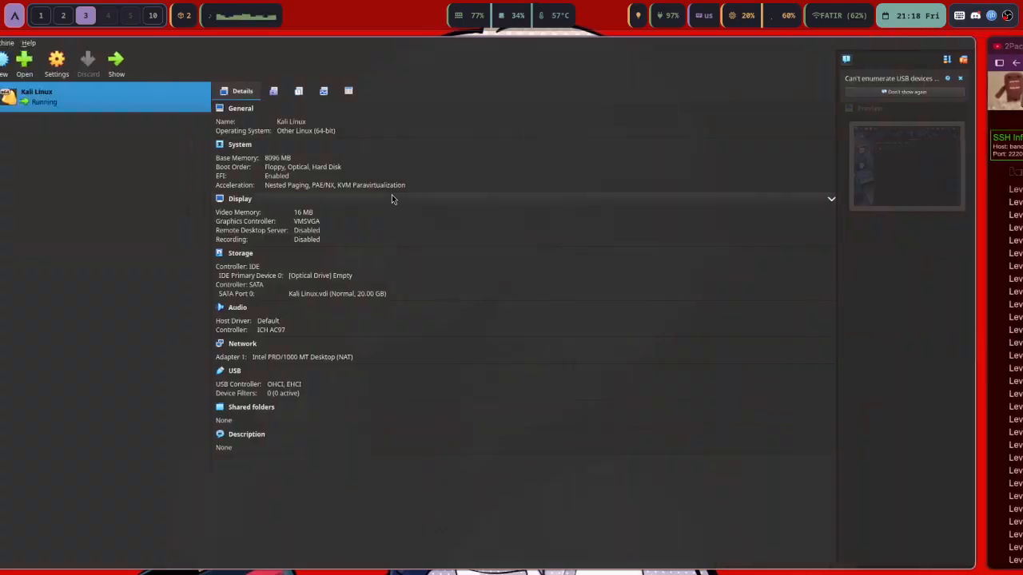
key(super+2)
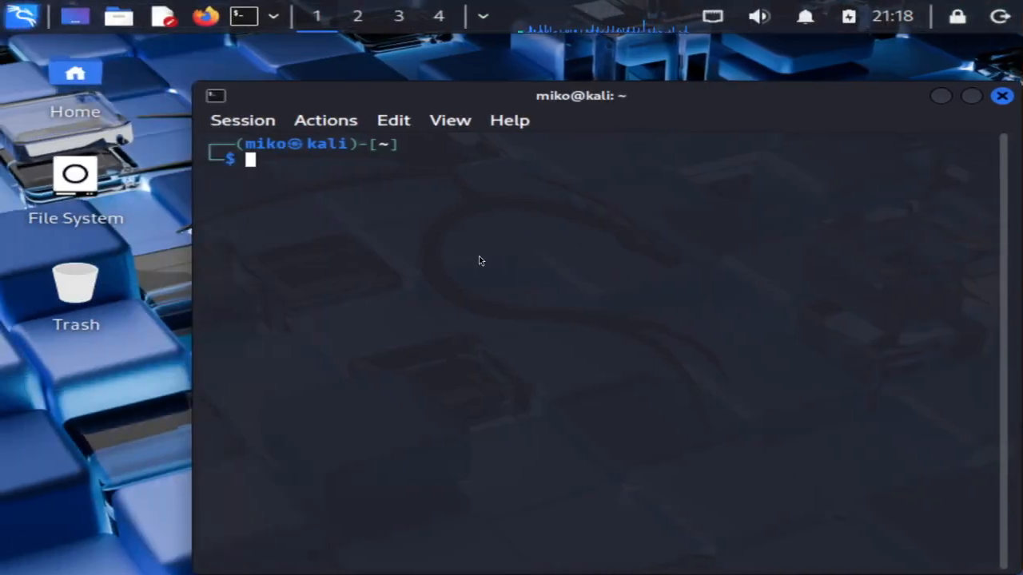
text(ssh )
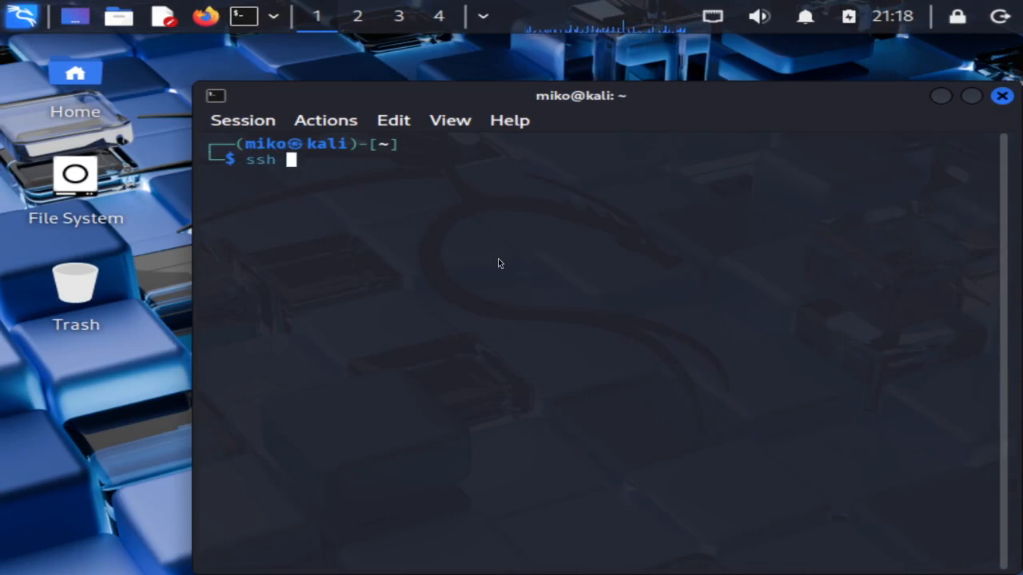
text(s)
key(BackSpace)
Check the SSH host name and username in the Level 0 goal
key(super+0)
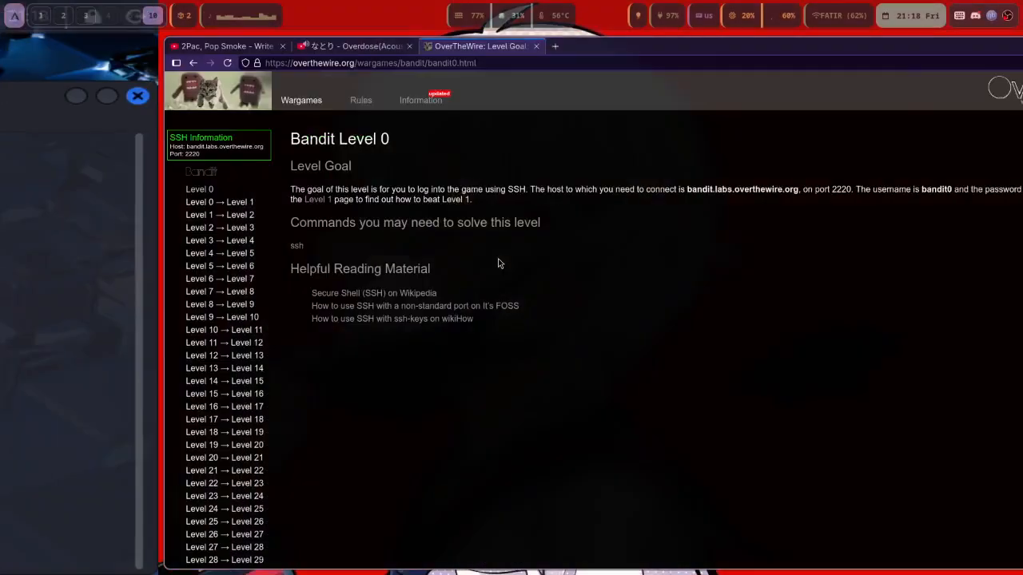
drag(526, 189, 627, 195)
click(627, 195)
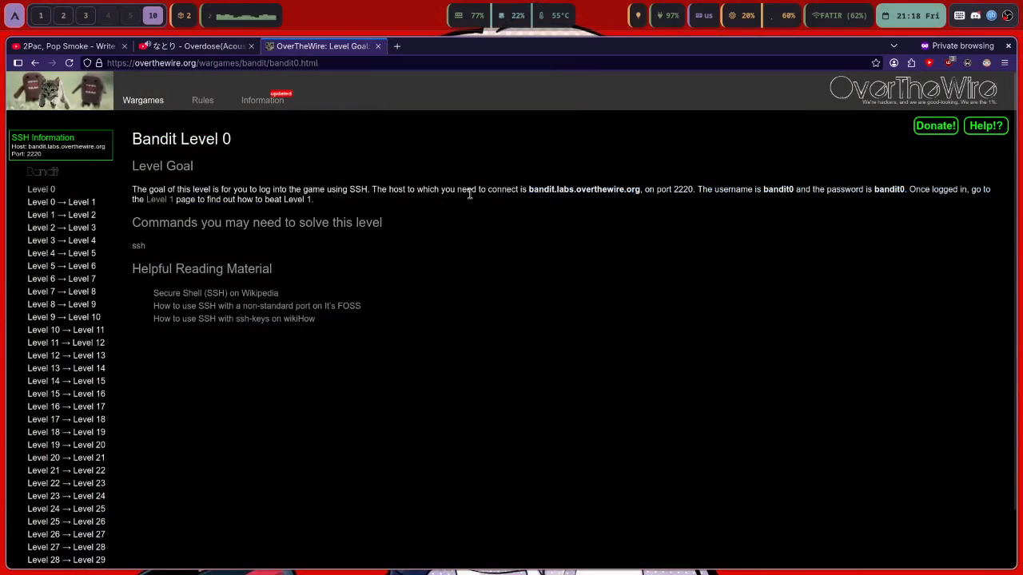
drag(769, 190, 132, 190)
click(789, 198)
Add the bandit0@ username to the ssh command
key(super+3)
key(super+2)
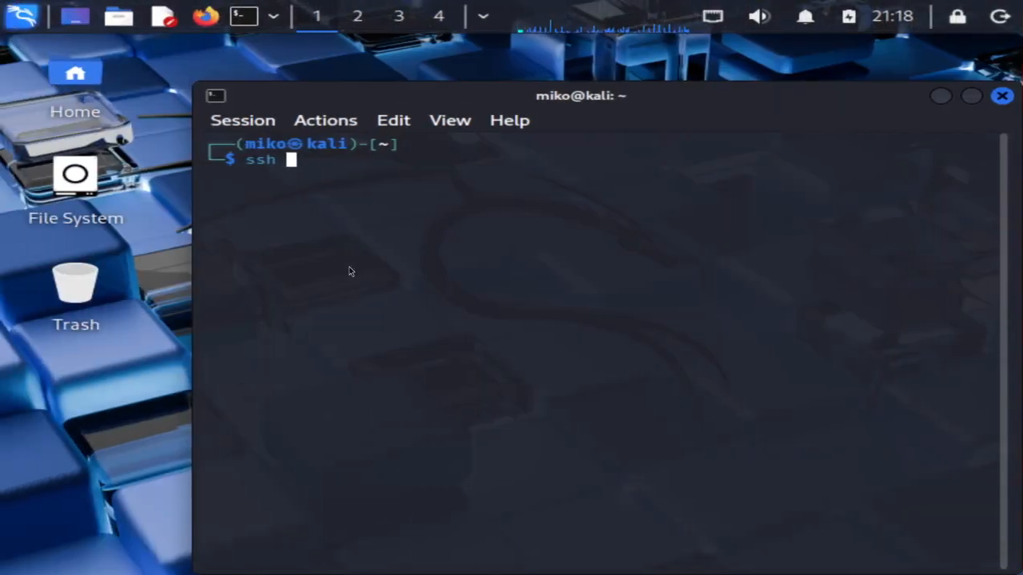
text(bandit)
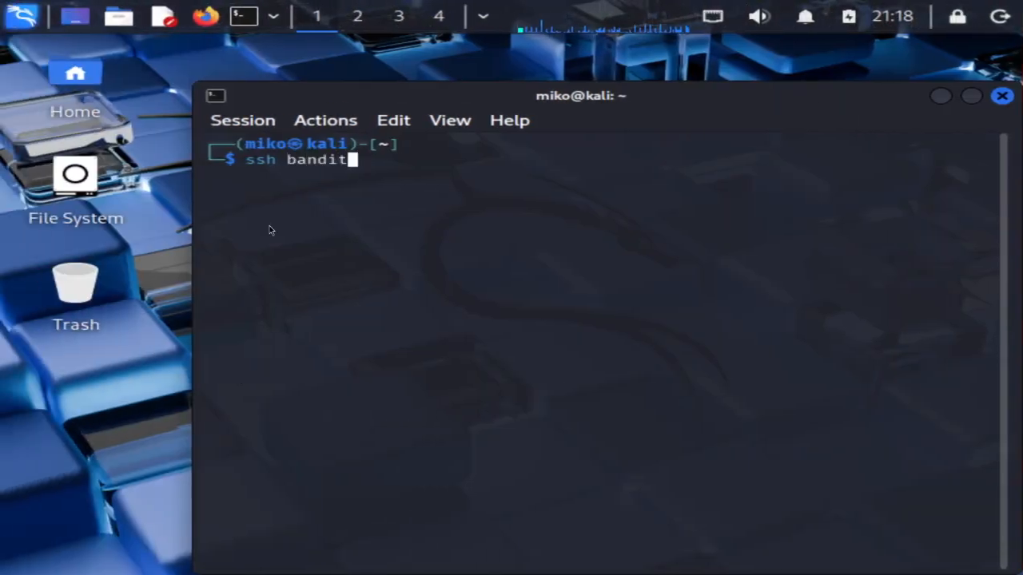
text(@)
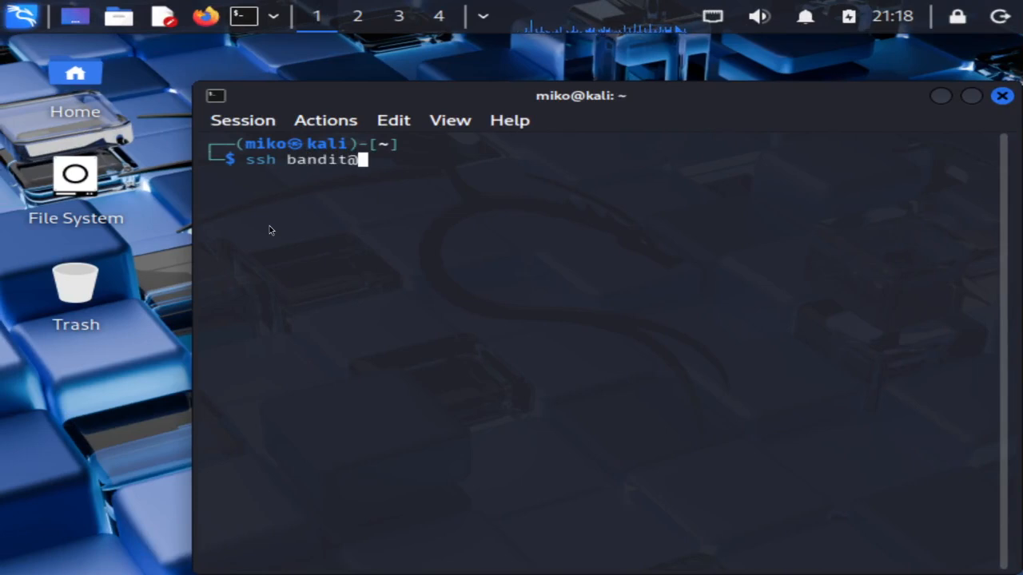
key(Left)
text(0)
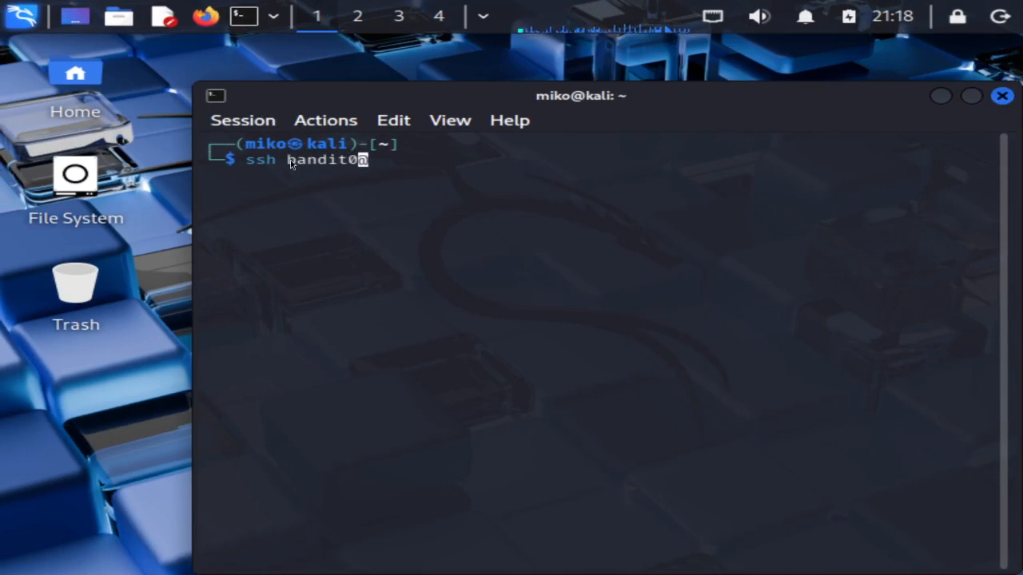
drag(290, 159, 389, 166)
click(391, 167)
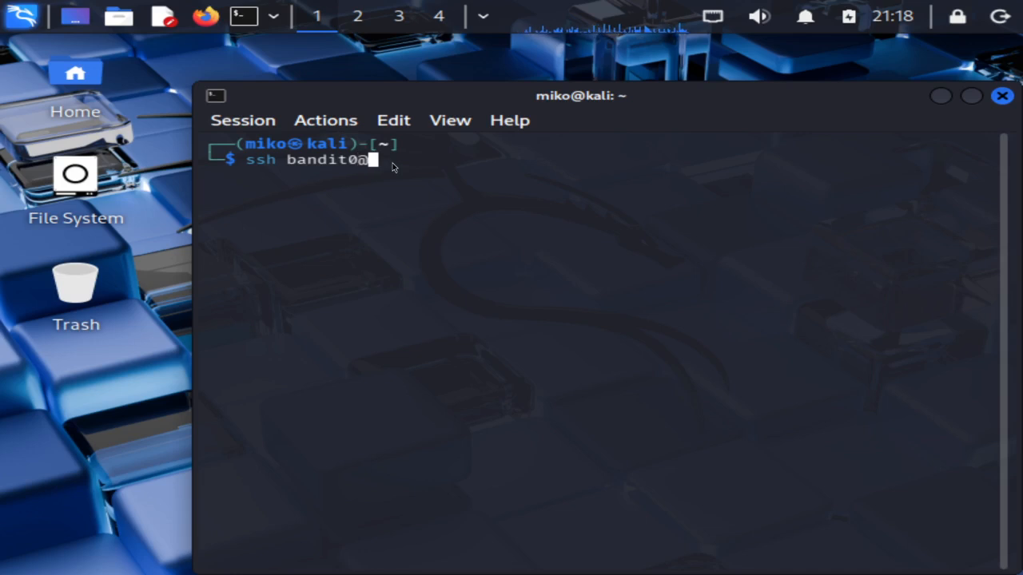
Complete the host bandit.labs.overthewire.org with -p 2220 and run the ssh command
text(bandit.lab)
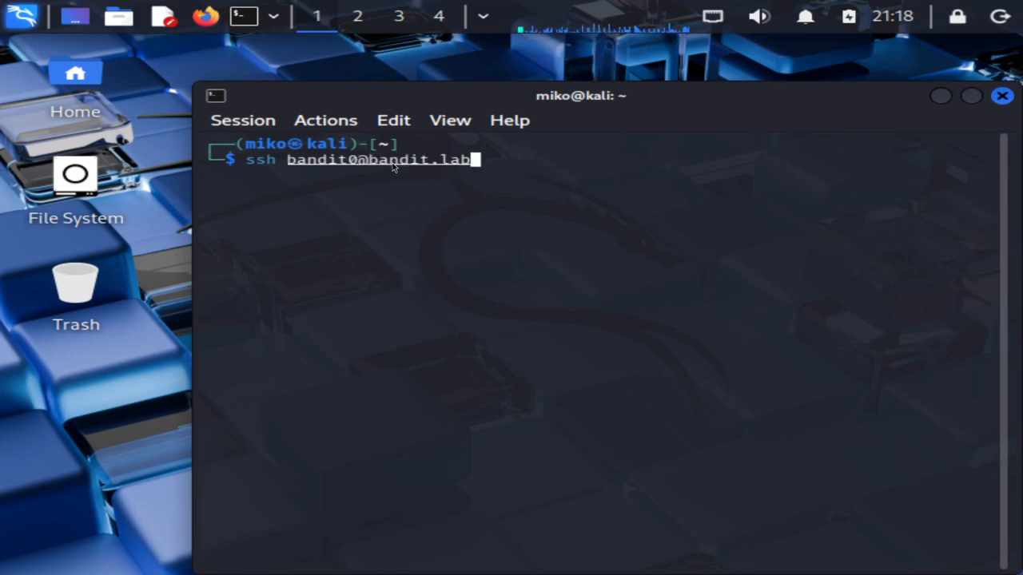
text(s.overthewire)
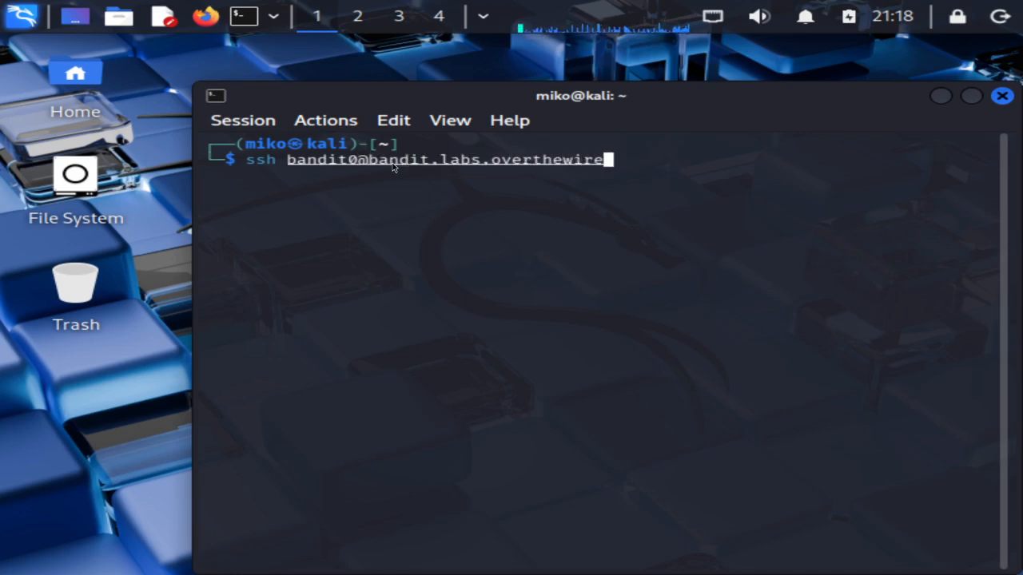
text(.org)
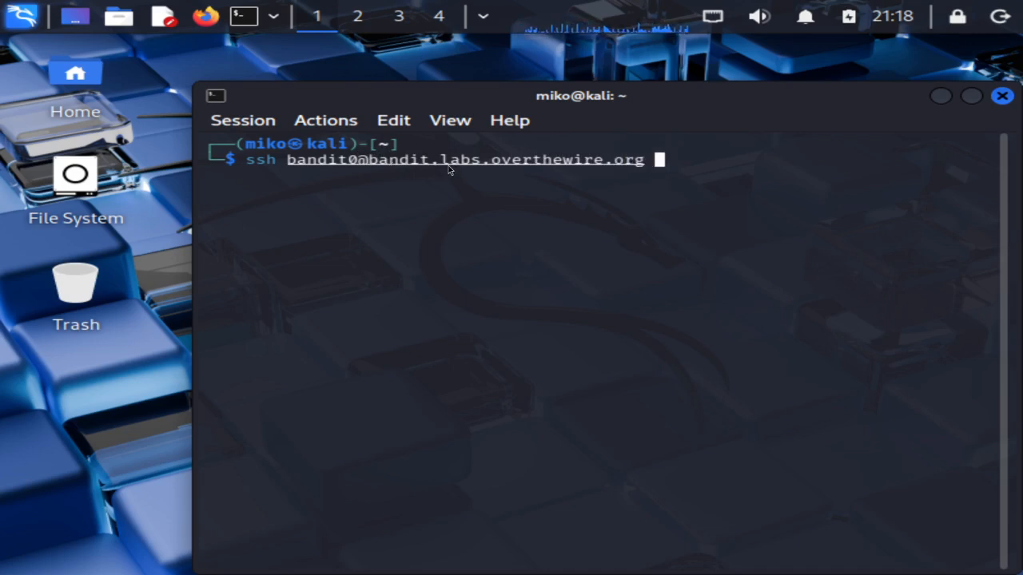
key(super)
key(Escape)
text(-p 2220)
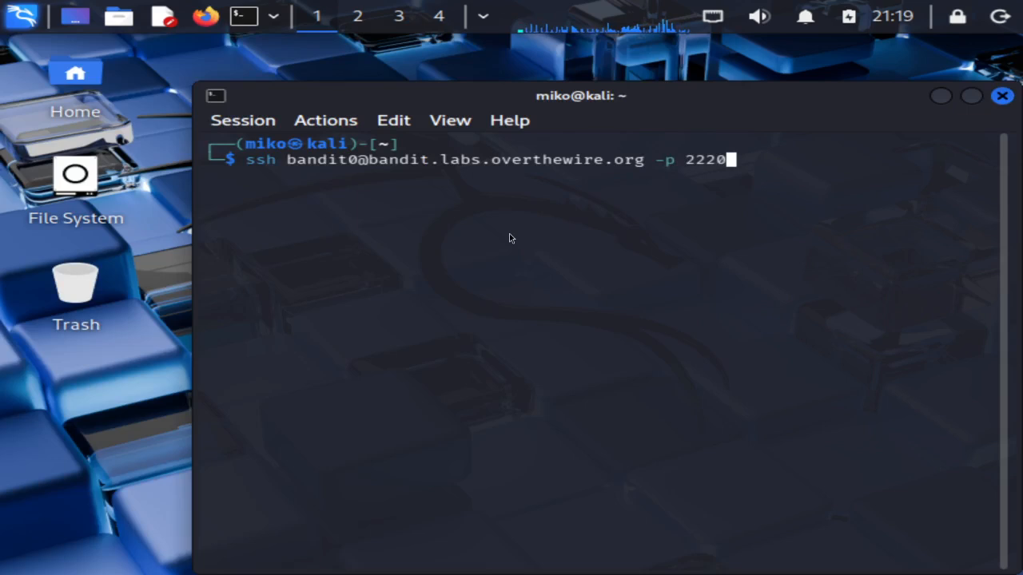
key(Return)
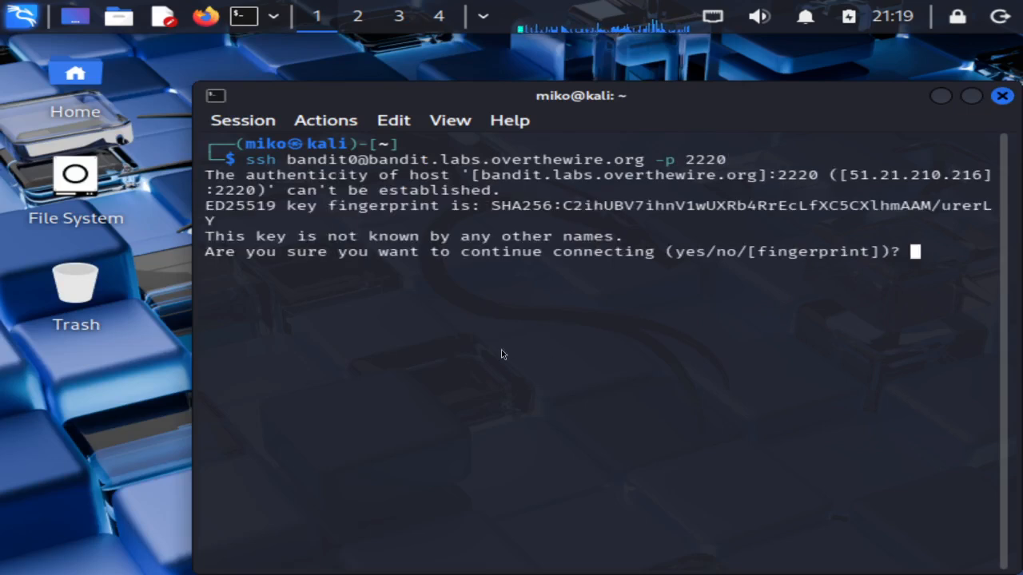
Accept the server's host key and log in with the bandit0 password
text(yes)
key(Return)
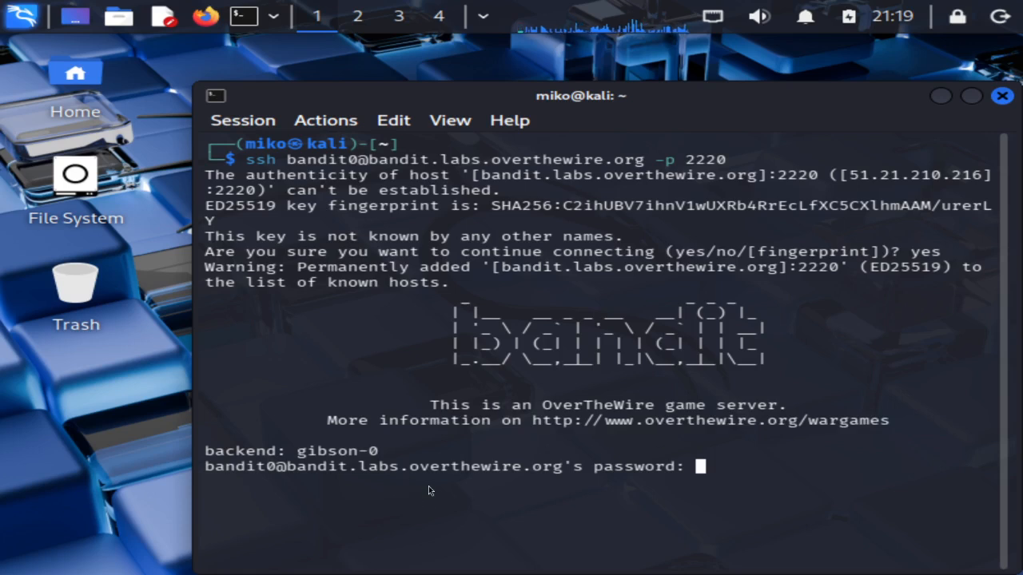
key(Return)
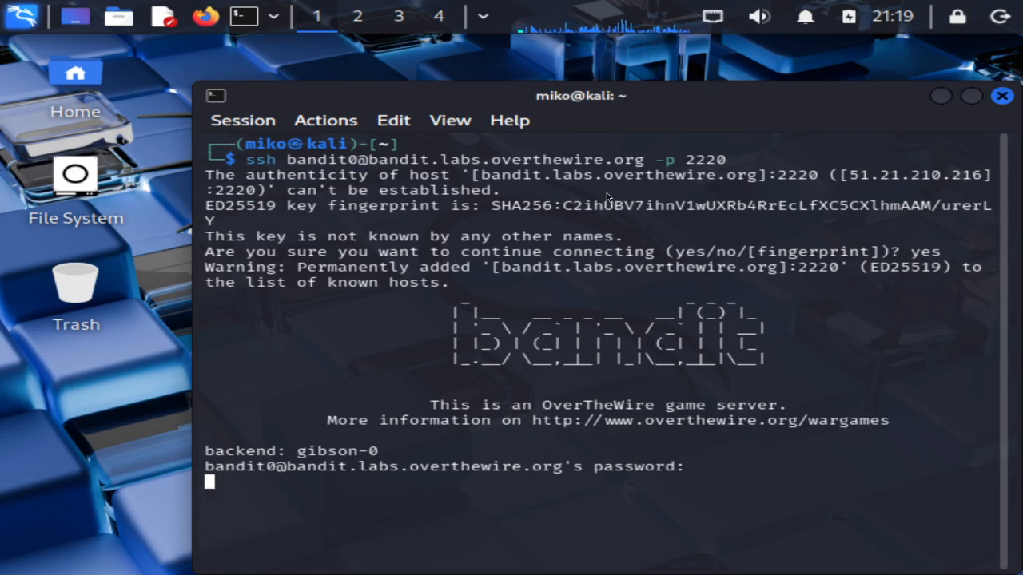
double_click(629, 97)
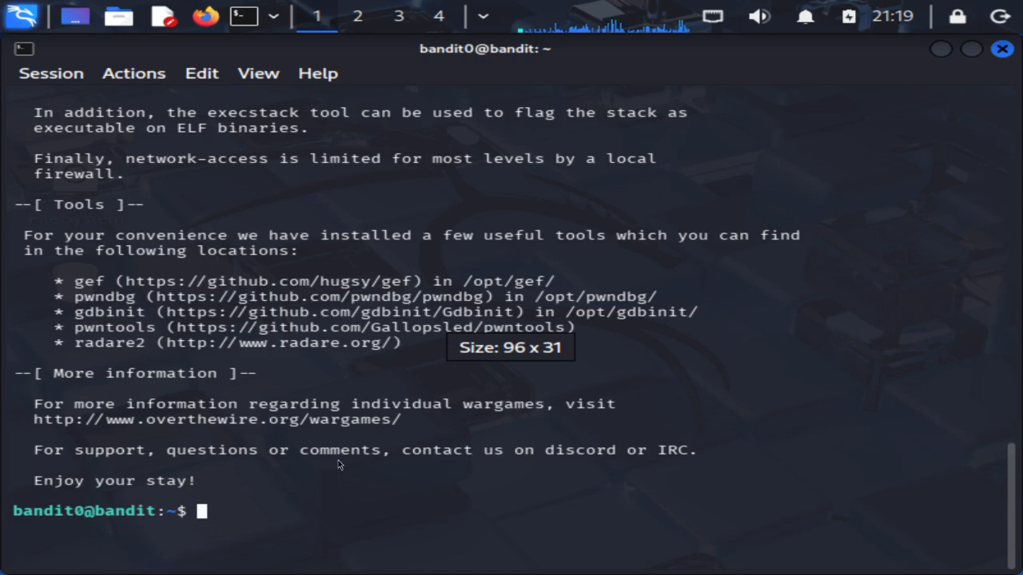
List the bandit0 home and print readme to reveal the next password, then type exit
text(ls)
key(Return)
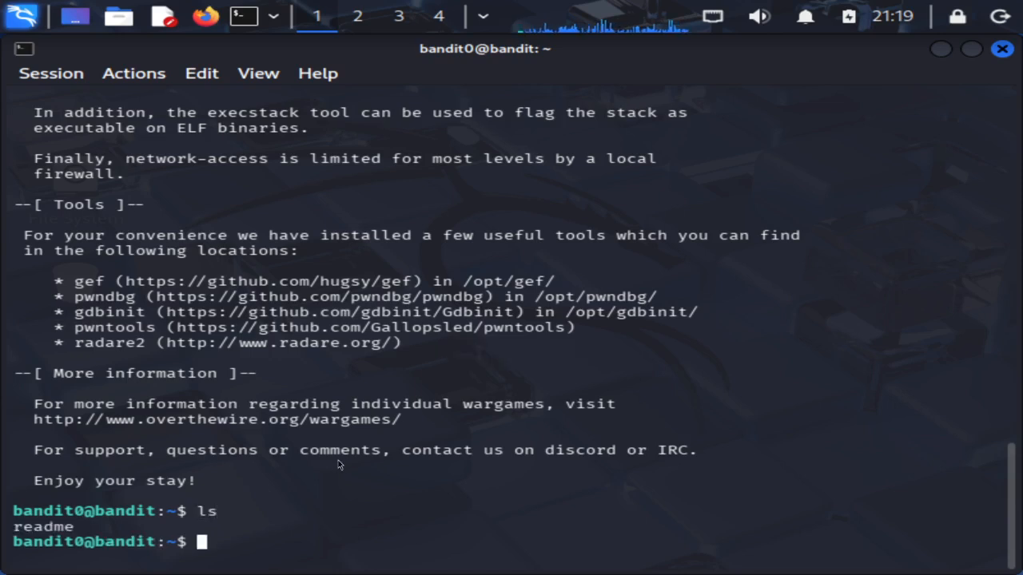
text(cat readme)
key(Return)
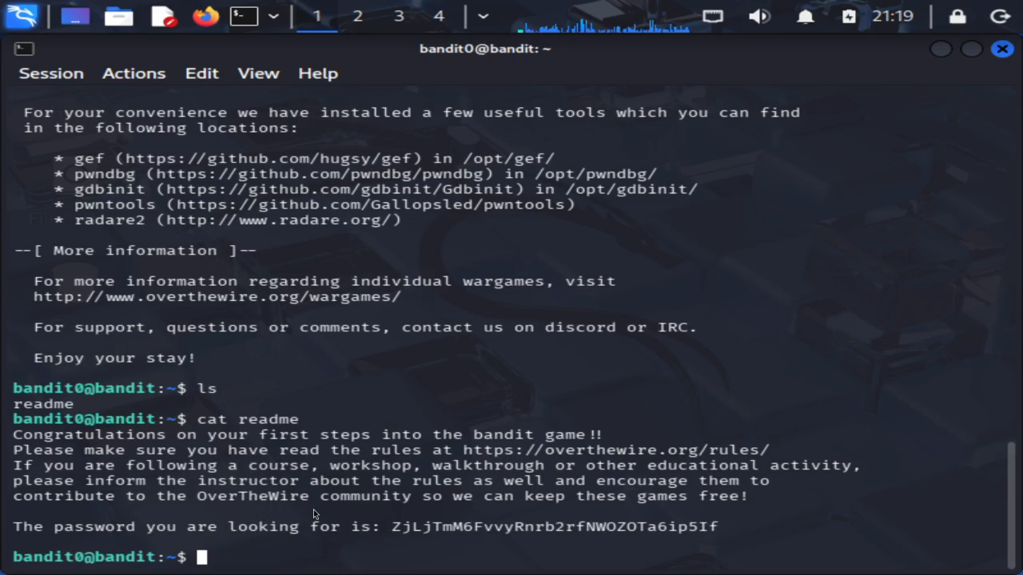
drag(392, 526, 708, 535)
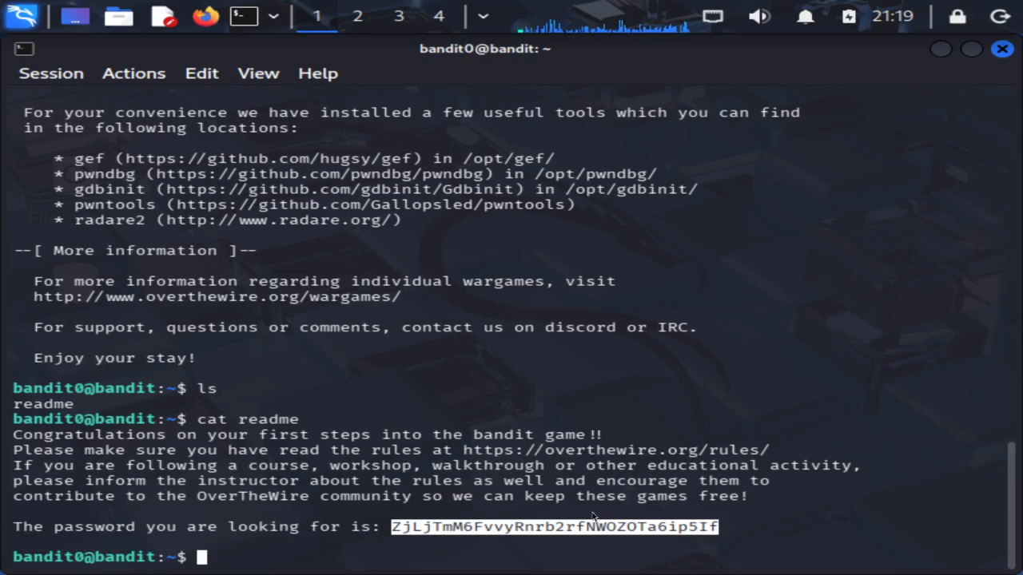
text(exit)
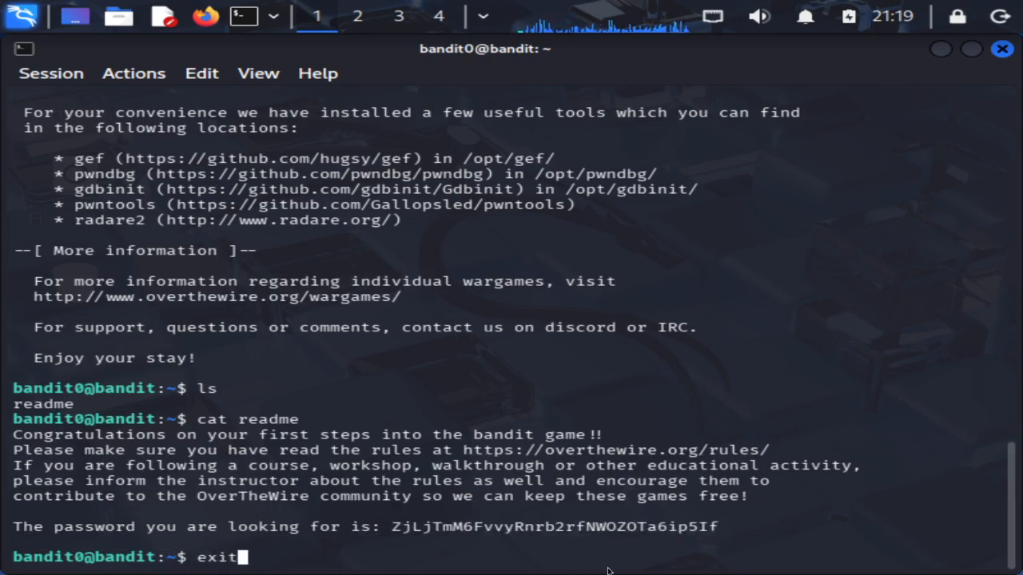
Log out of bandit0 and recall the earlier ssh command
key(Return)
key(Up)
key(Down)
text(rm Learning)
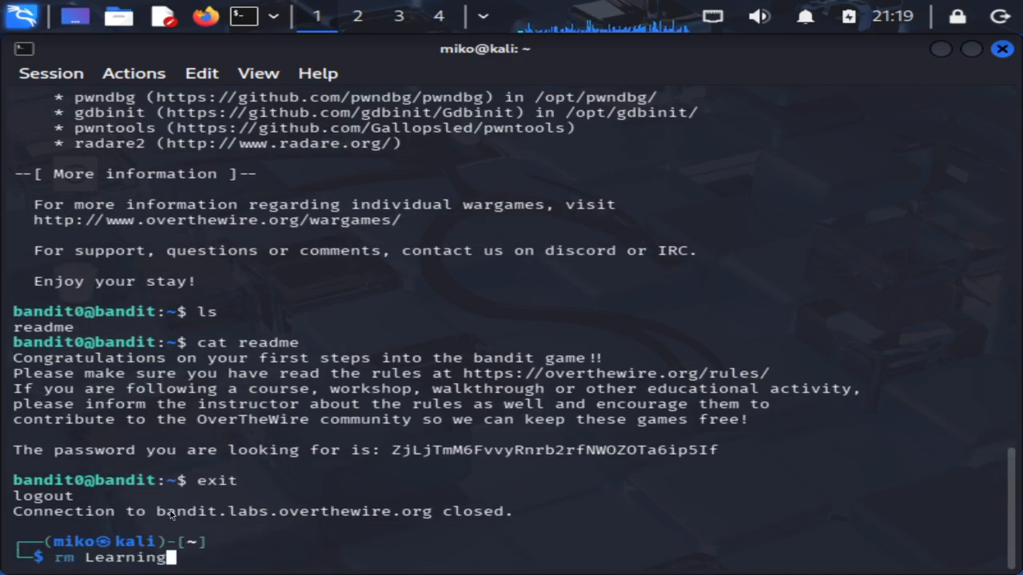
key(Up)
key(ctrl+u)
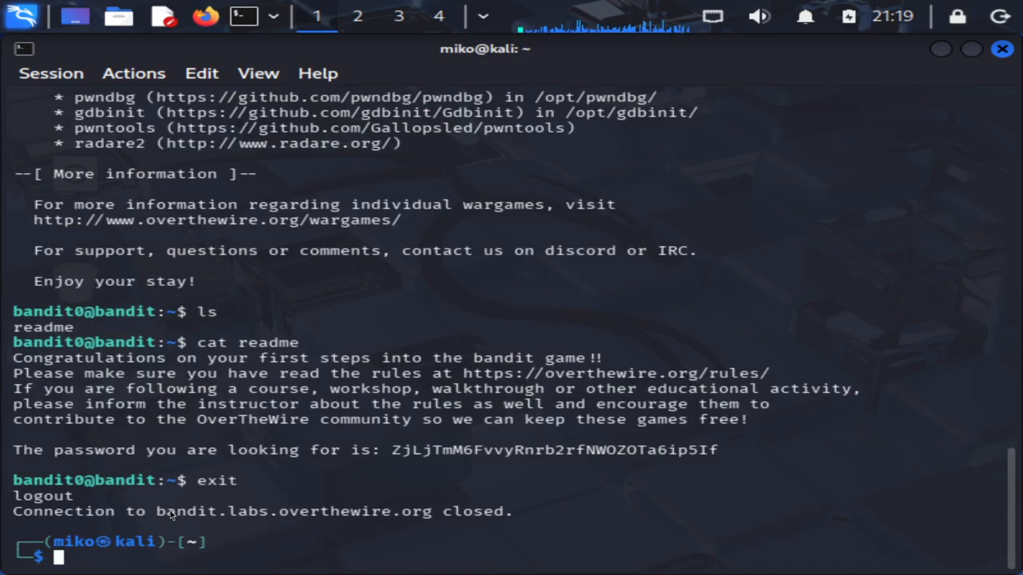
key(Up)
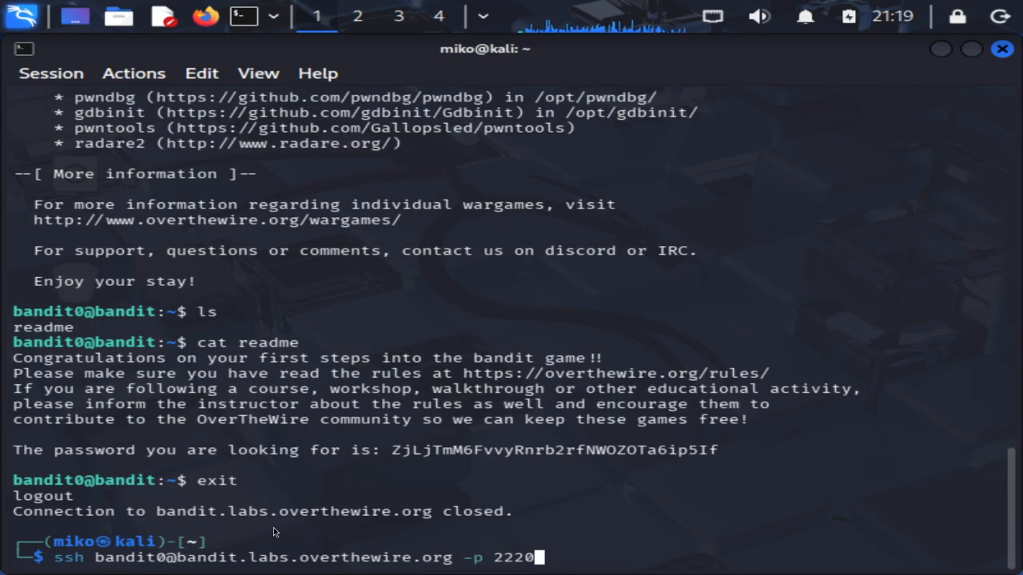
Log in as bandit1 by editing the ssh username, then open the Level 0 → Level 1 page
key(ctrl+Left)
key(ctrl+Left)
key(ctrl+Left)
key(ctrl+Left)
key(ctrl+Left)
key(ctrl+Left)
key(ctrl+Left)
key(ctrl+Right)
key(Left)
key(BackSpace)
text(1)
key(Return)
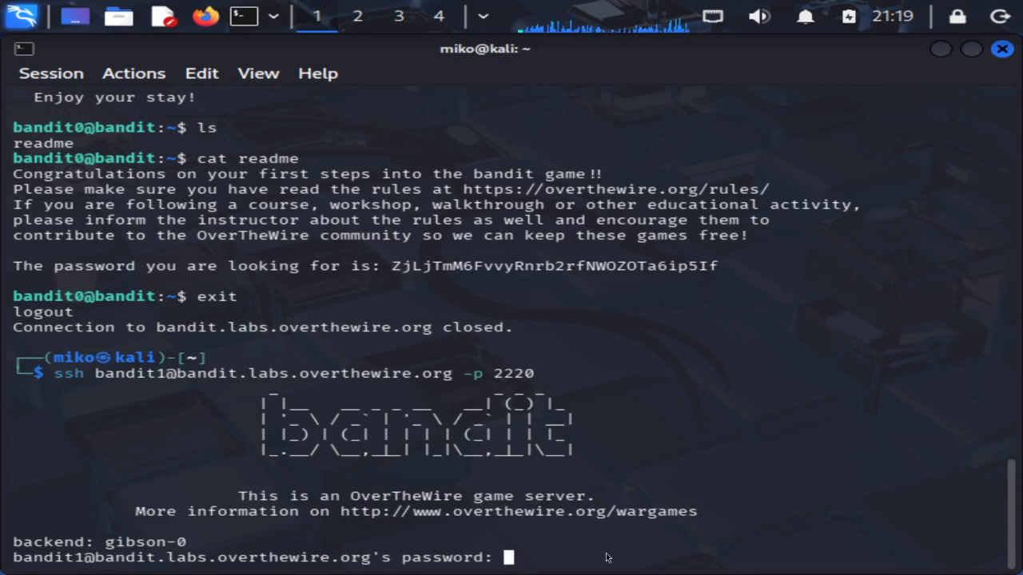
key(Return)
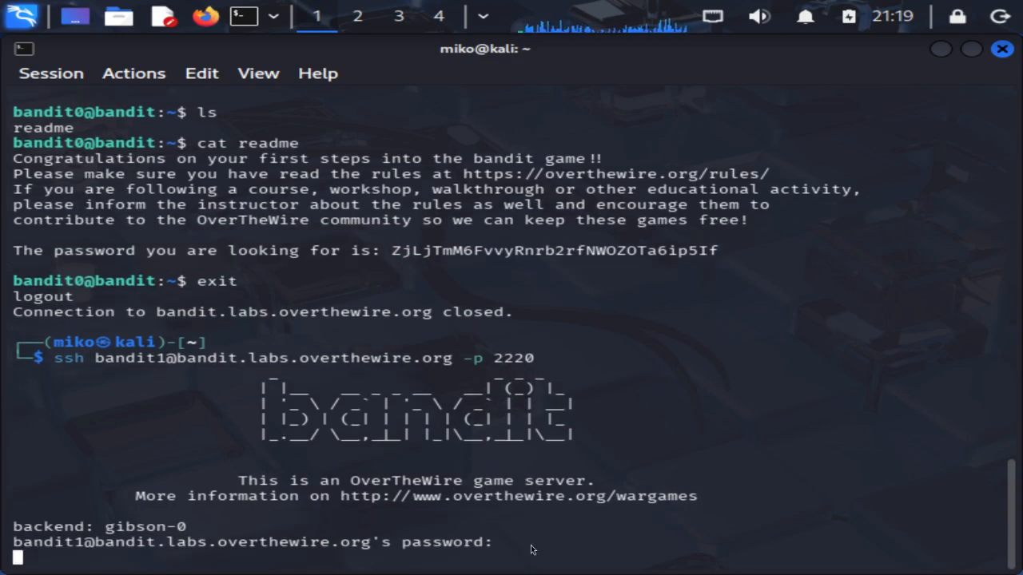
key(super+0)
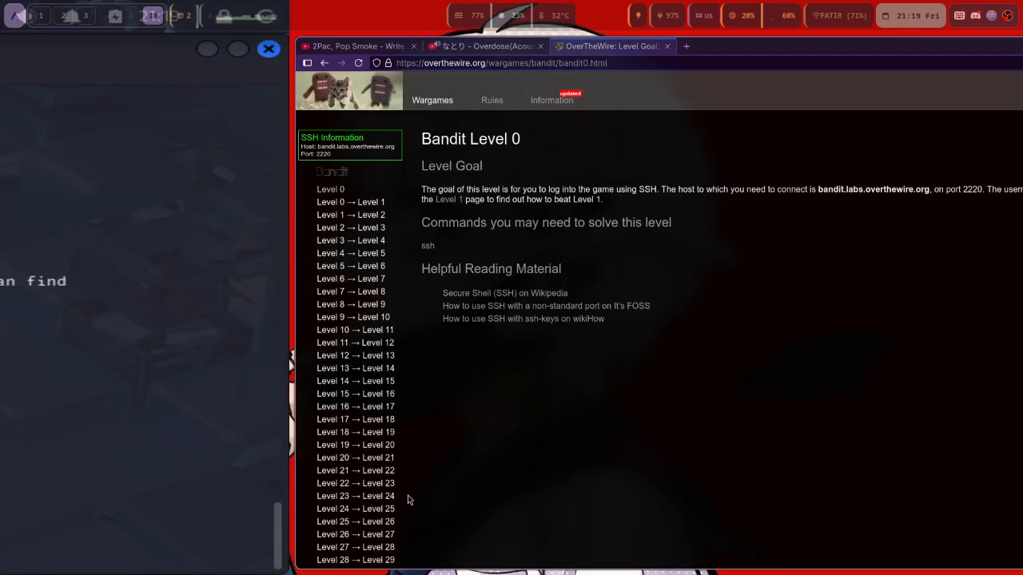
click(80, 203)
Read the Level 1 goal, then list the bandit1 home, showing a file named -
drag(130, 187, 564, 338)
click(564, 338)
key(super+1)
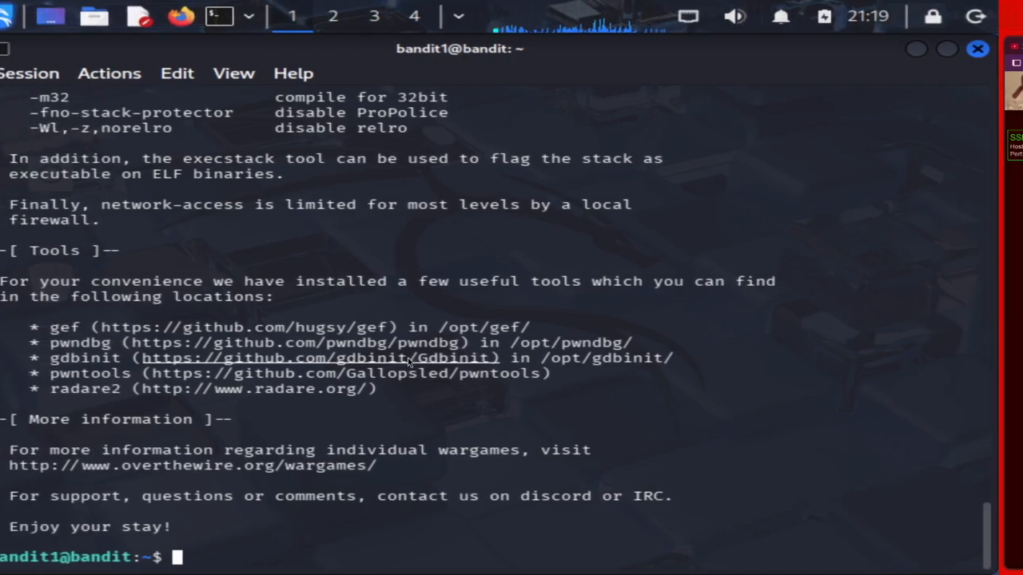
text(ls)
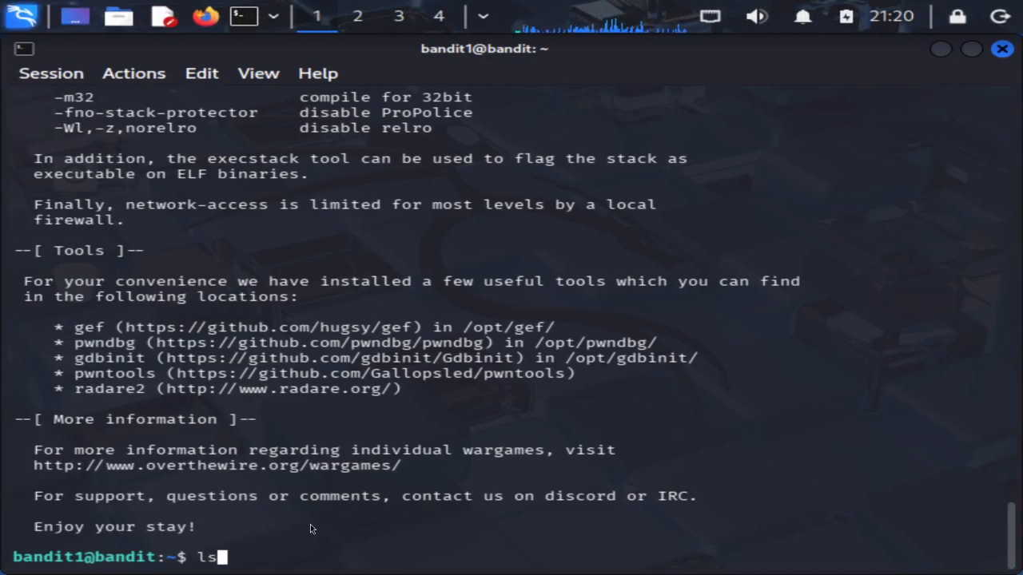
key(Return)
Log out of bandit1 and close the terminal window
text(exit)
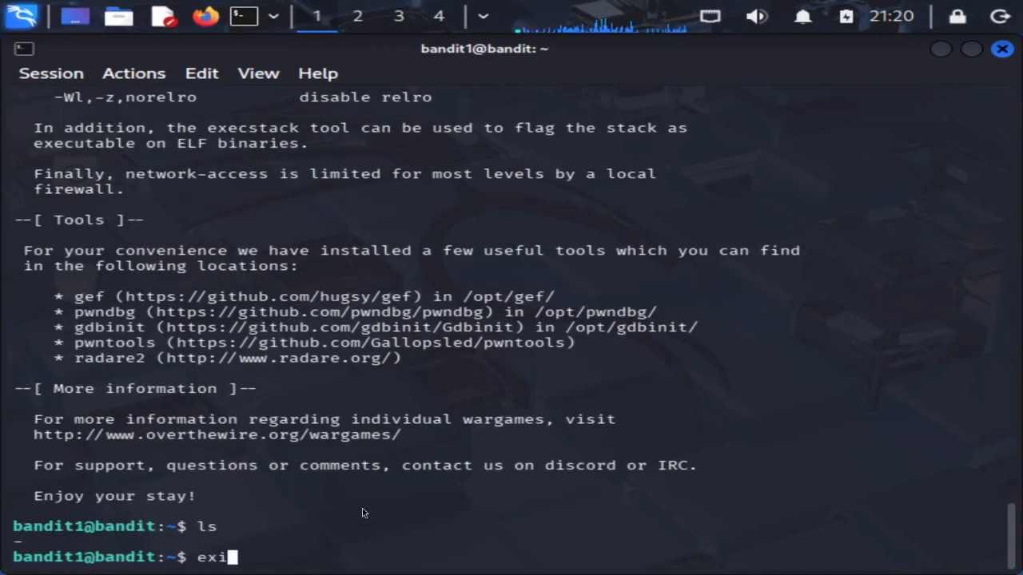
key(Return)
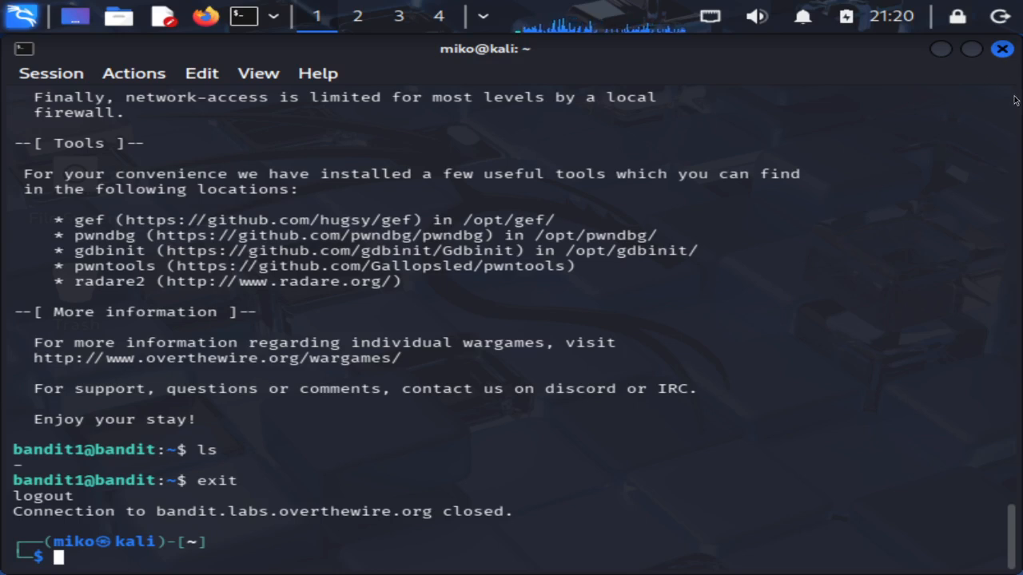
click(1001, 49)
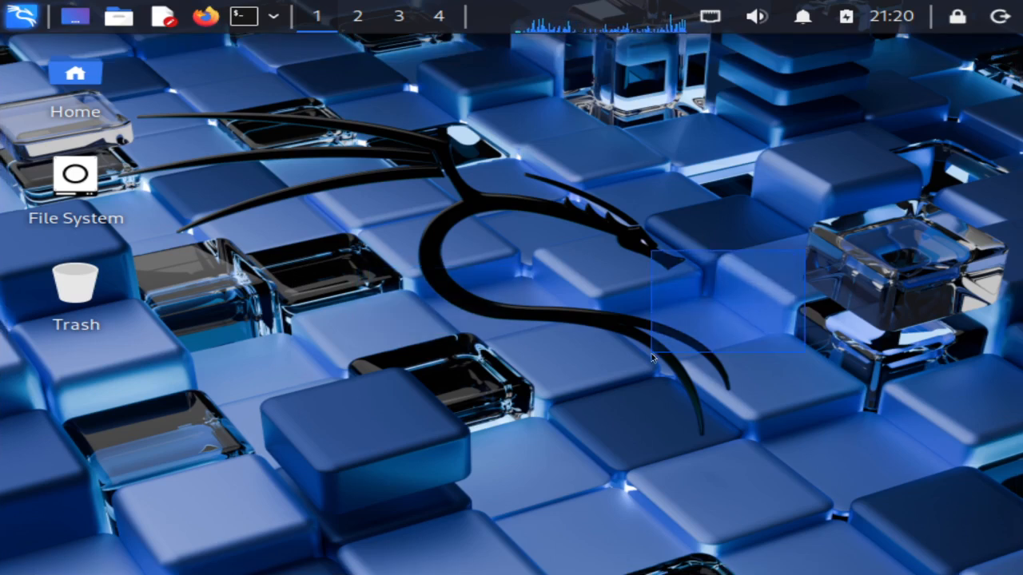
Open a new Kali terminal from the top-panel icon after briefly checking the applications menu
click(7, 7)
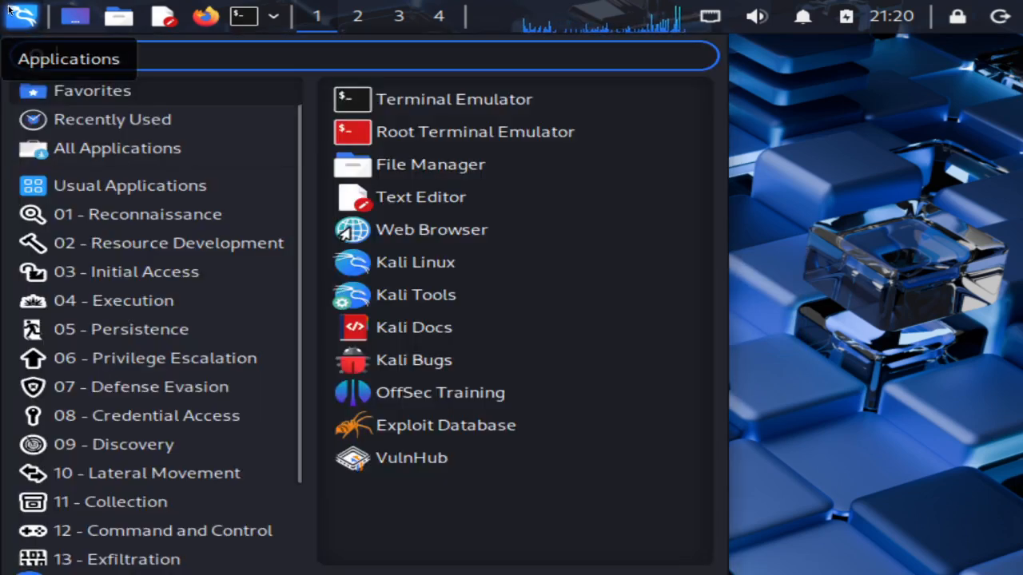
click(8, 8)
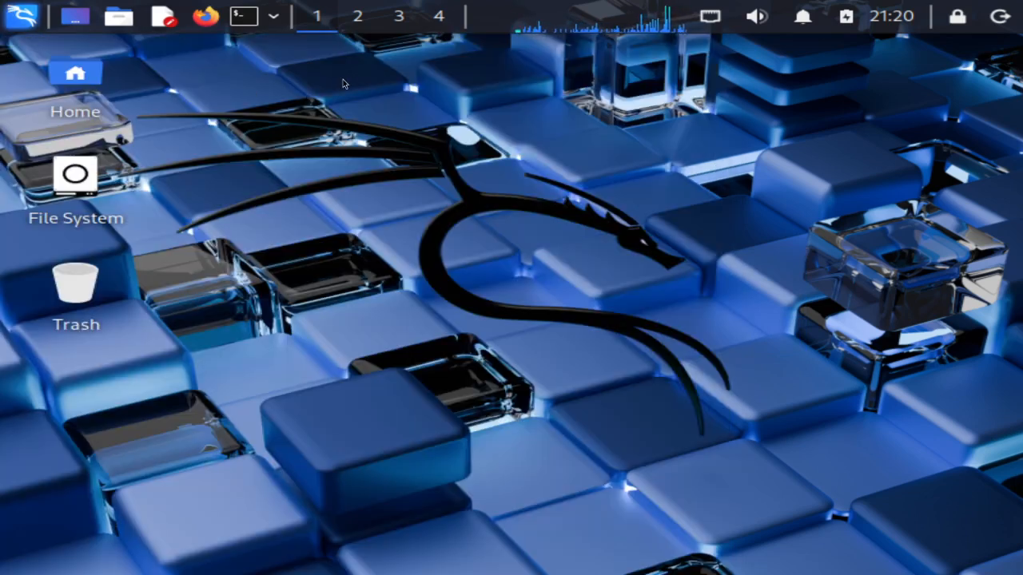
click(244, 16)
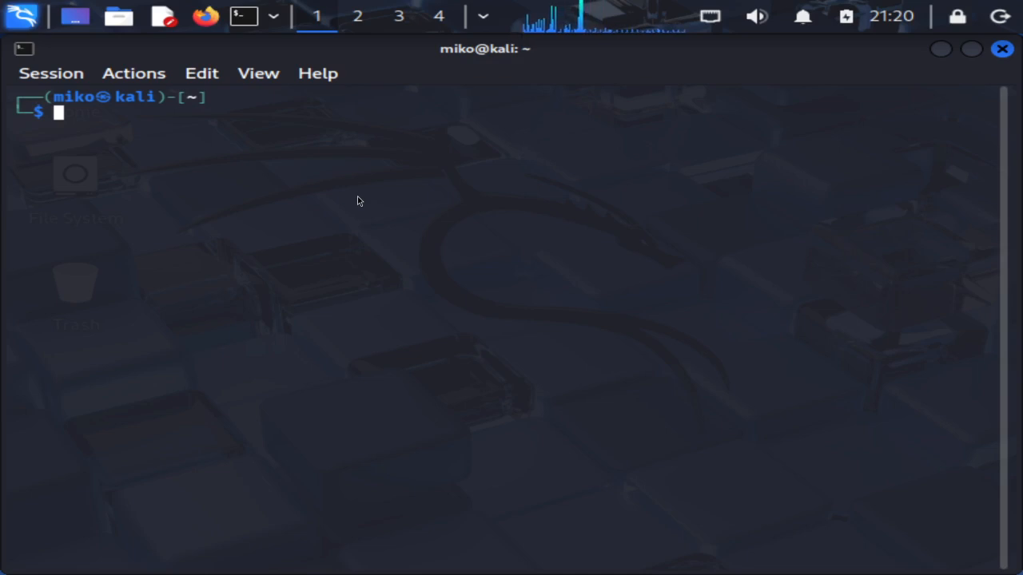
Try installing fastfetch with apt install fastfetch, which is refused without root privileges
text(apt )
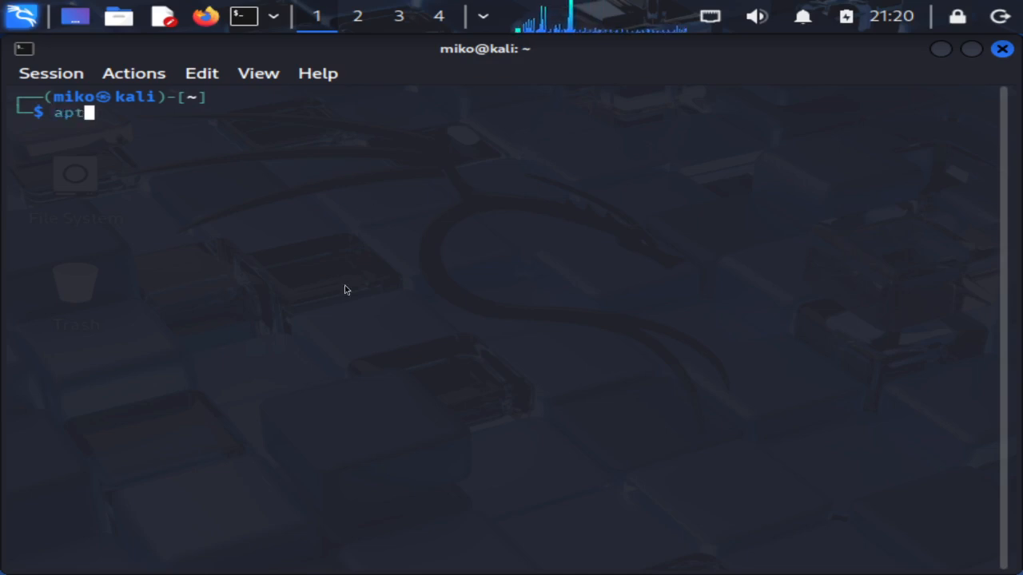
text(install )
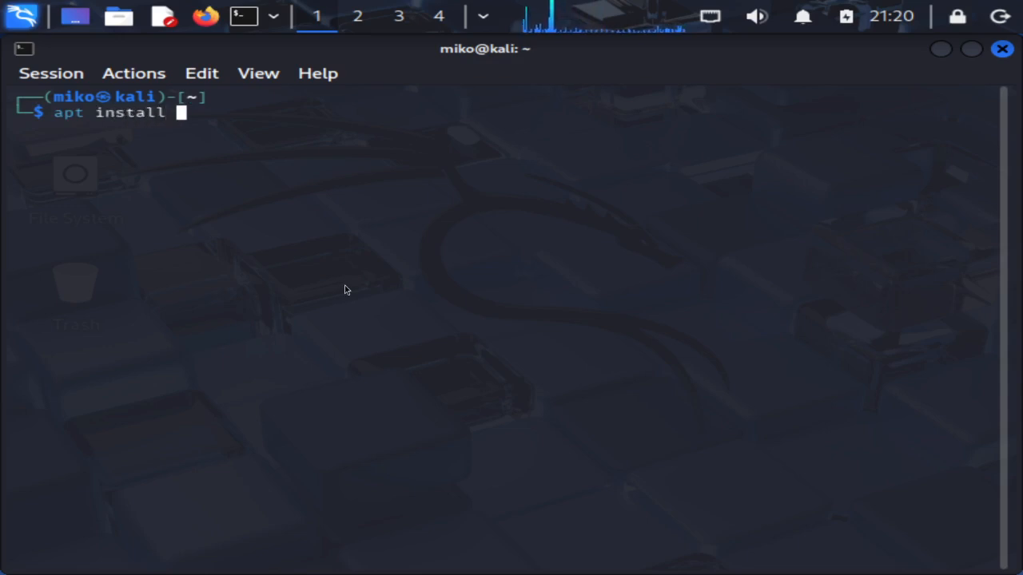
text(fastfetch)
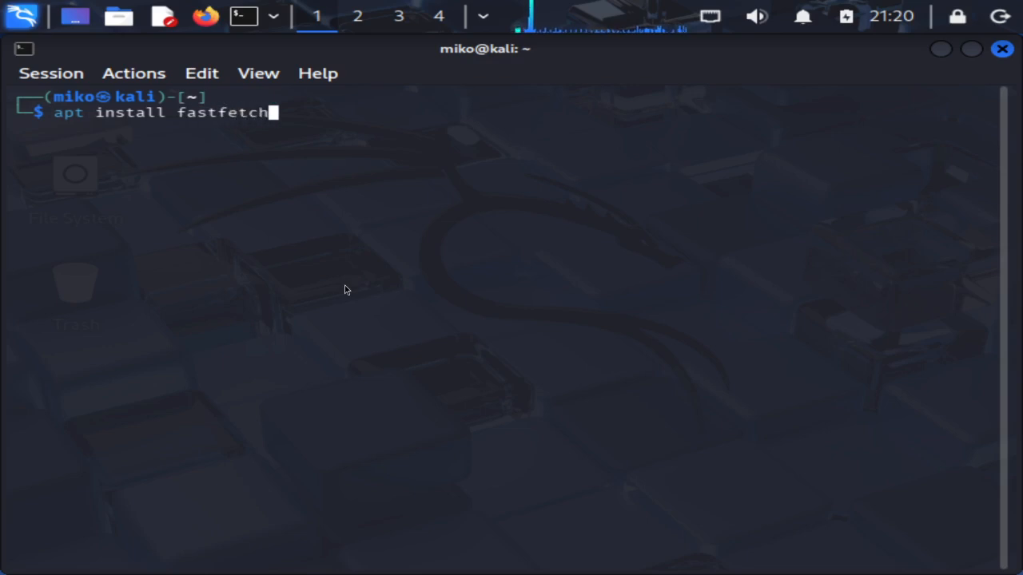
key(Return)
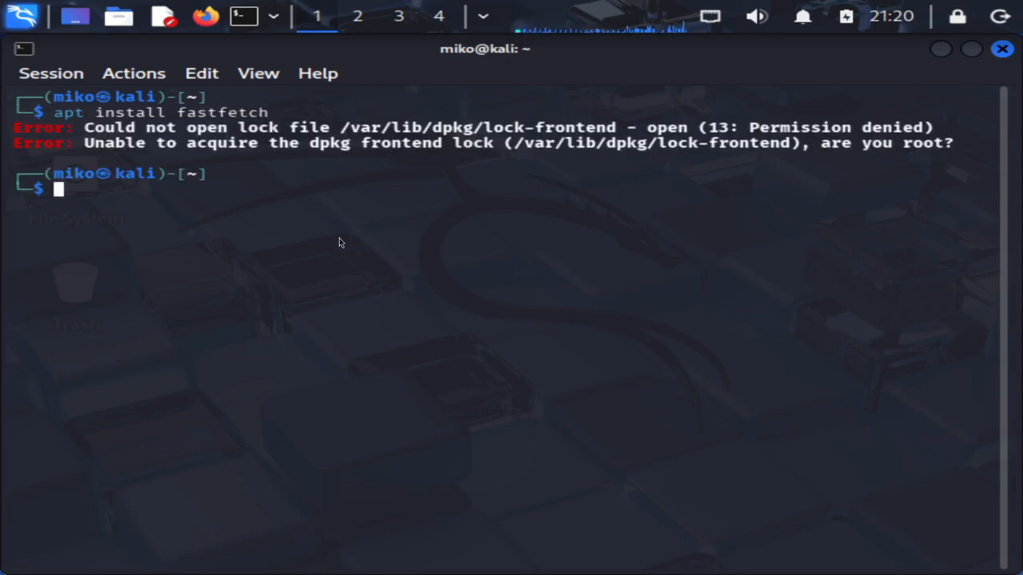
text(s)
key(BackSpace)
Install fastfetch with sudo apt install fastfetch, confirming with y, then clear the terminal
text(sudo)
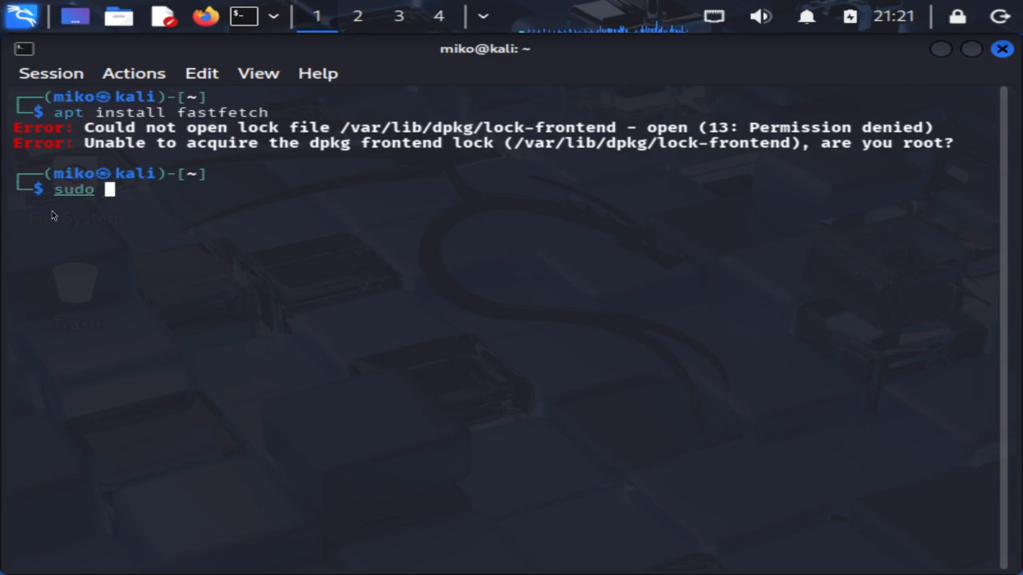
drag(94, 189, 46, 190)
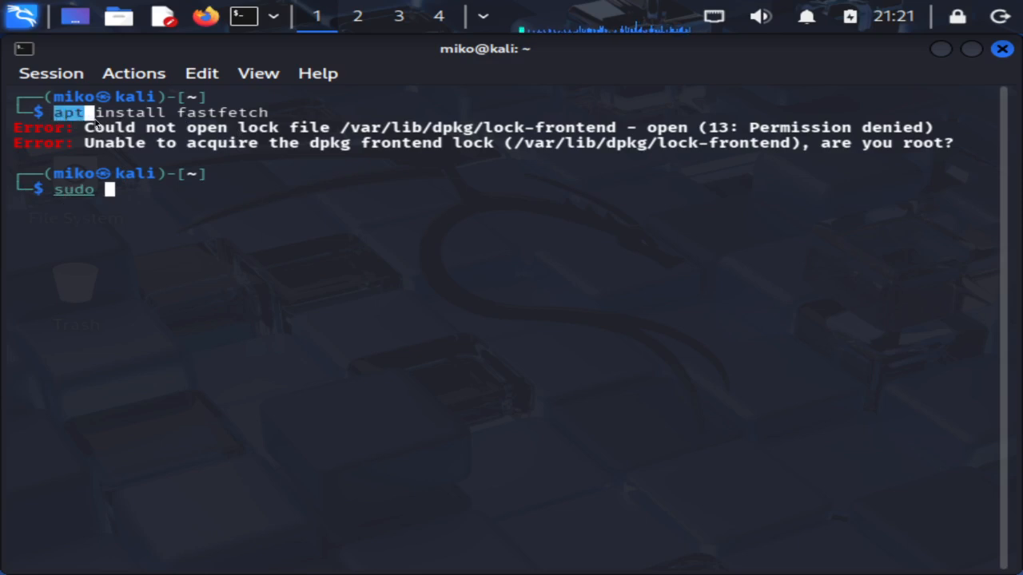
click(222, 184)
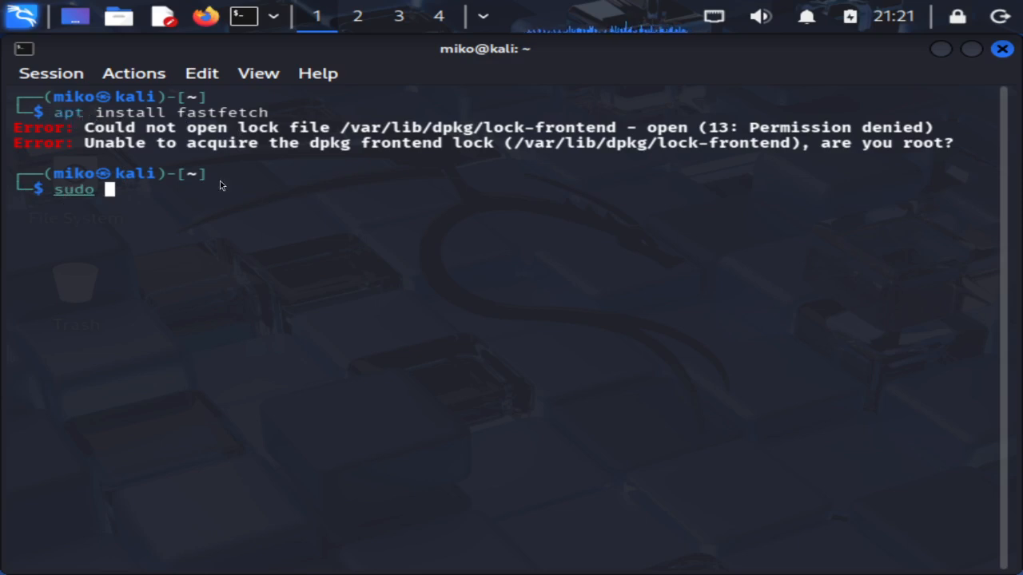
text(i)
key(BackSpace)
text(ap)
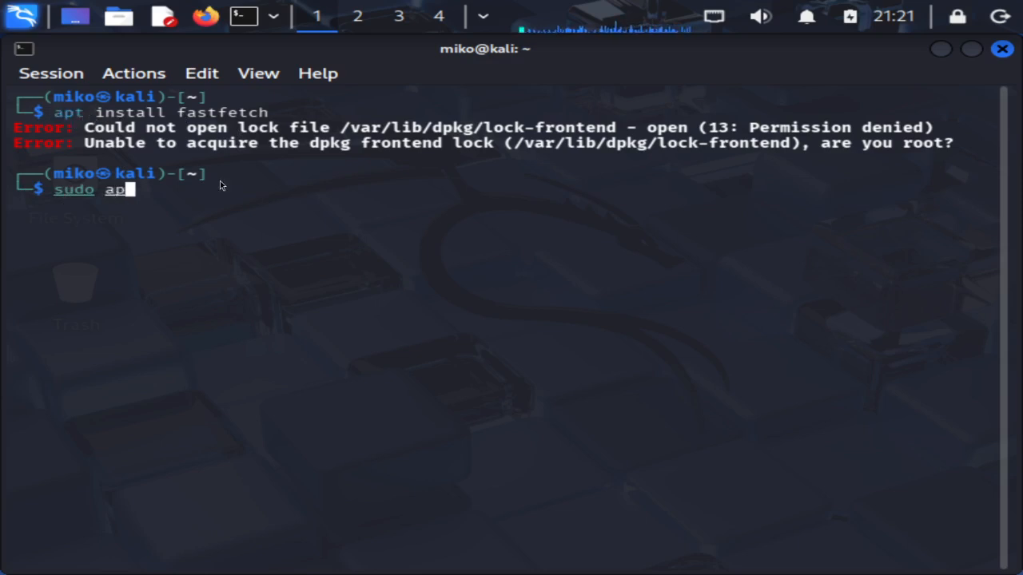
text(t install fastfetch)
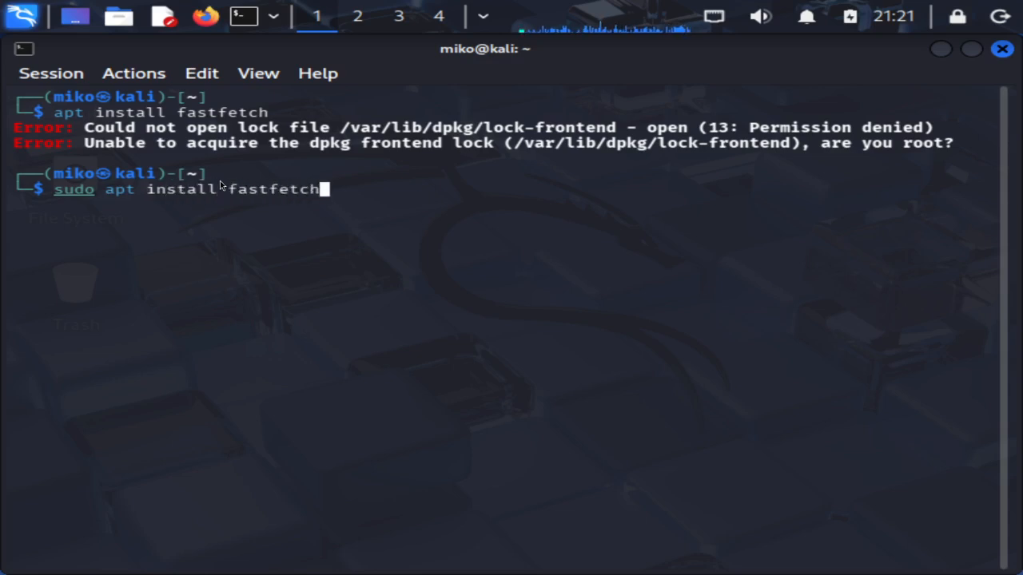
key(Return)
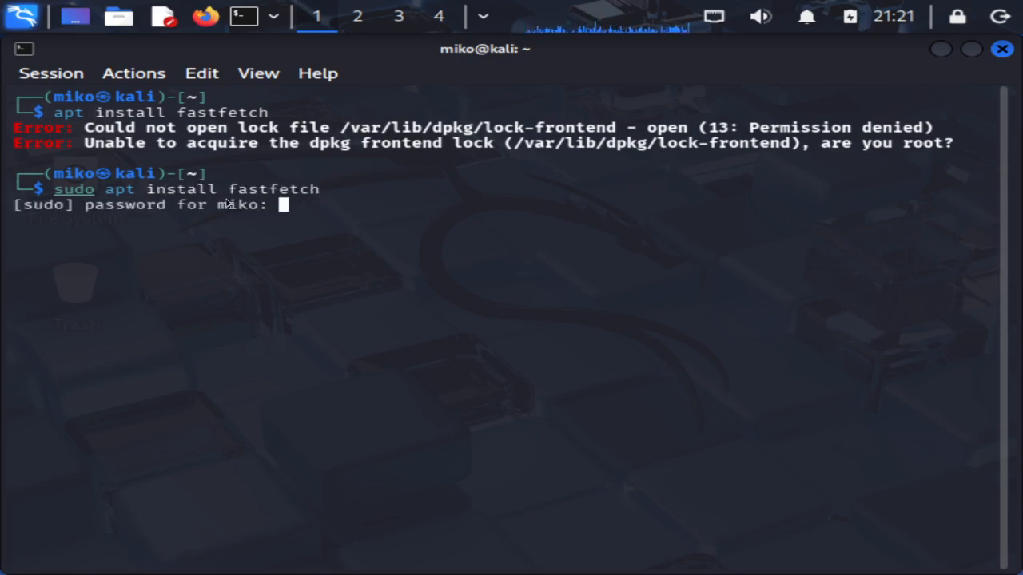
key(Return)
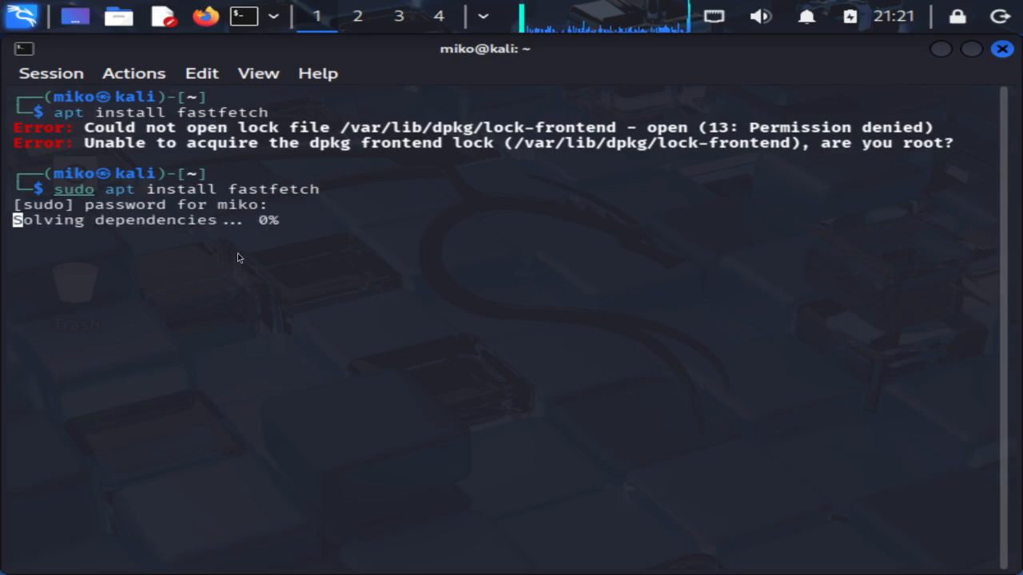
text(y)
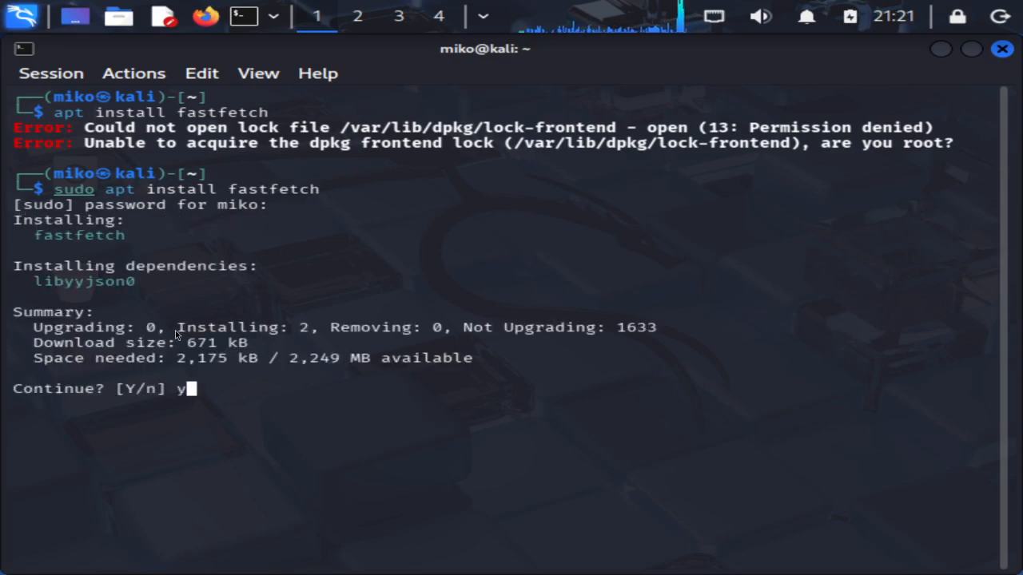
key(Return)
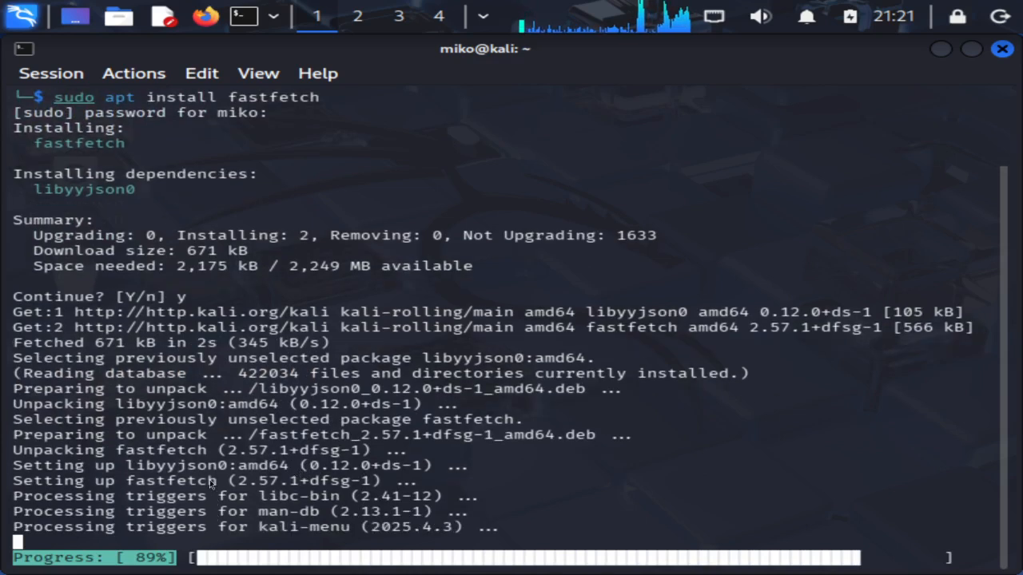
key(ctrl+l)
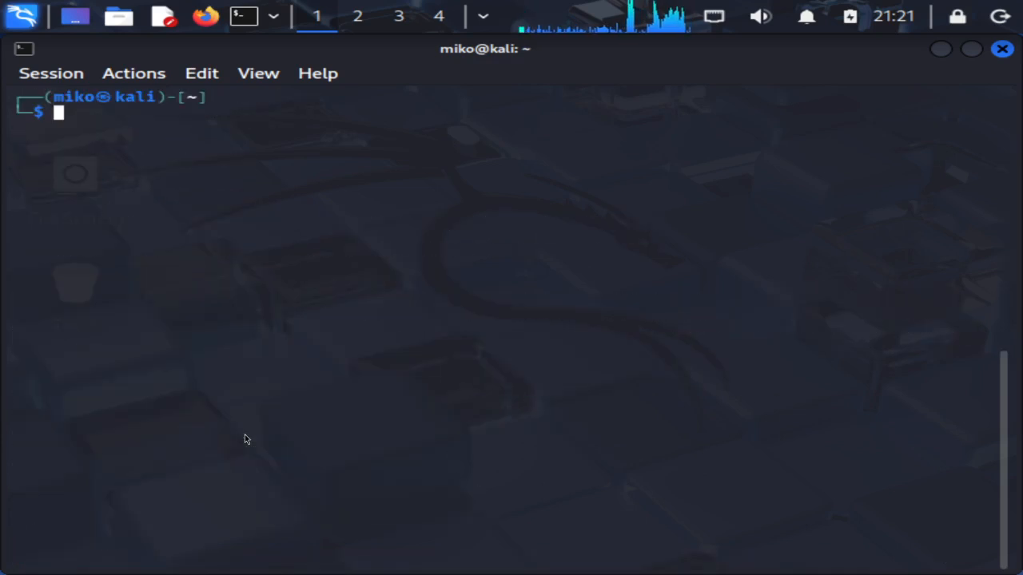
Clear the terminal and run fastfetch to display the Kali VM's system summary
scroll(245, 439, up, 10)
scroll(245, 439, down, 10)
scroll(245, 438, up, 8)
scroll(245, 439, down, 8)
text(clear)
key(Return)
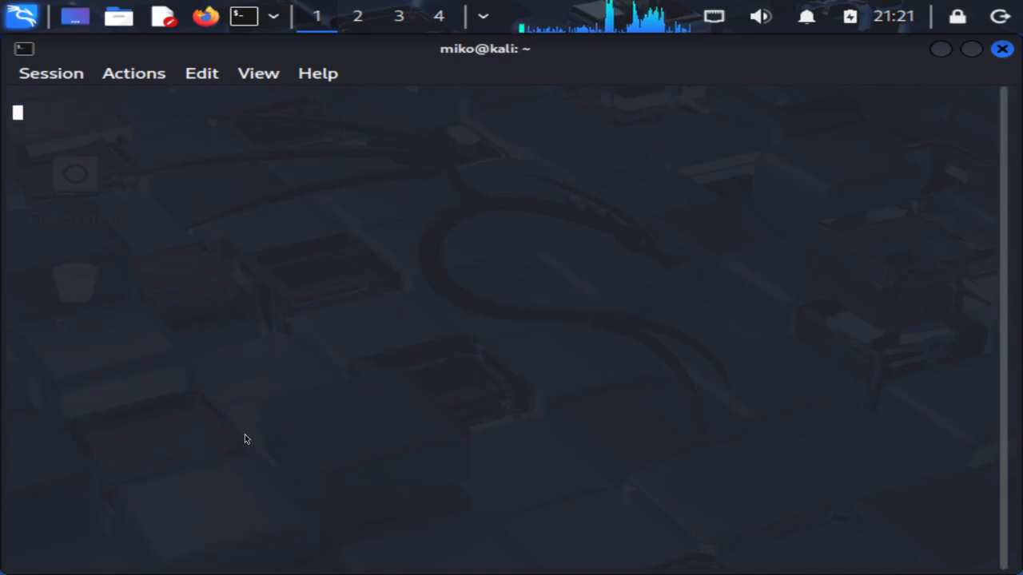
text(fastfetch)
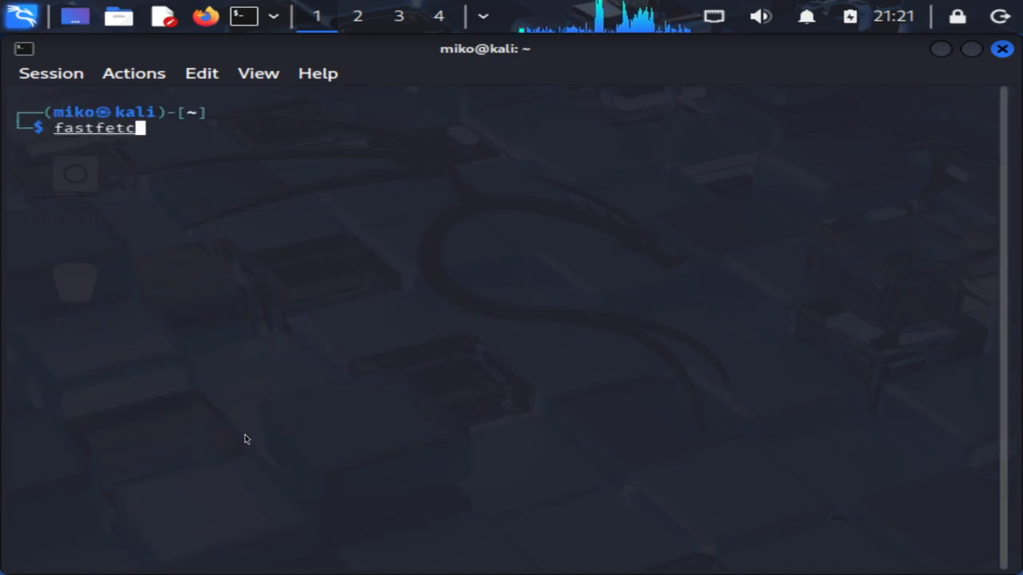
key(Return)
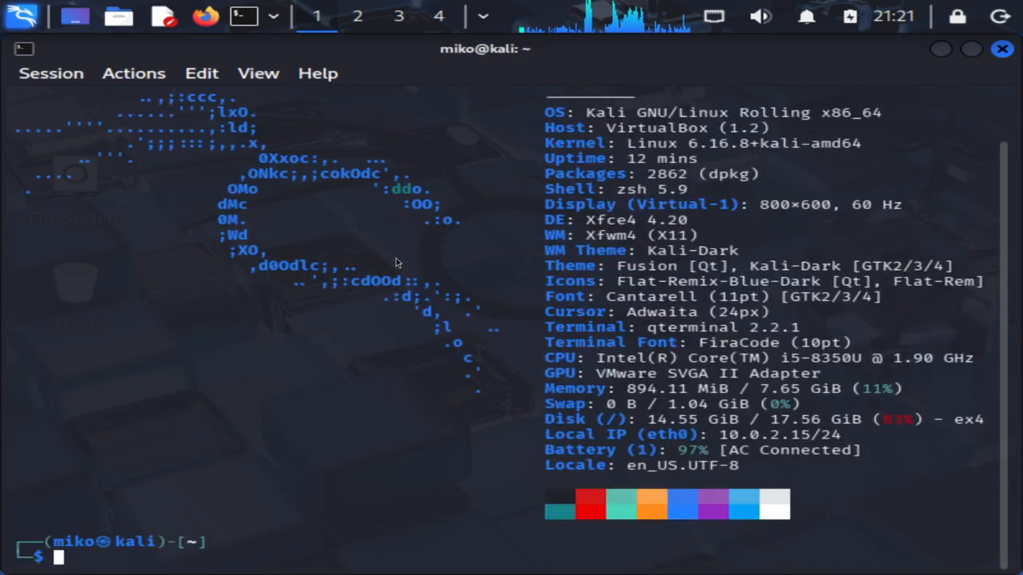
Clear the fastfetch output and stage sudo apt update at the prompt
scroll(396, 258, up, 2)
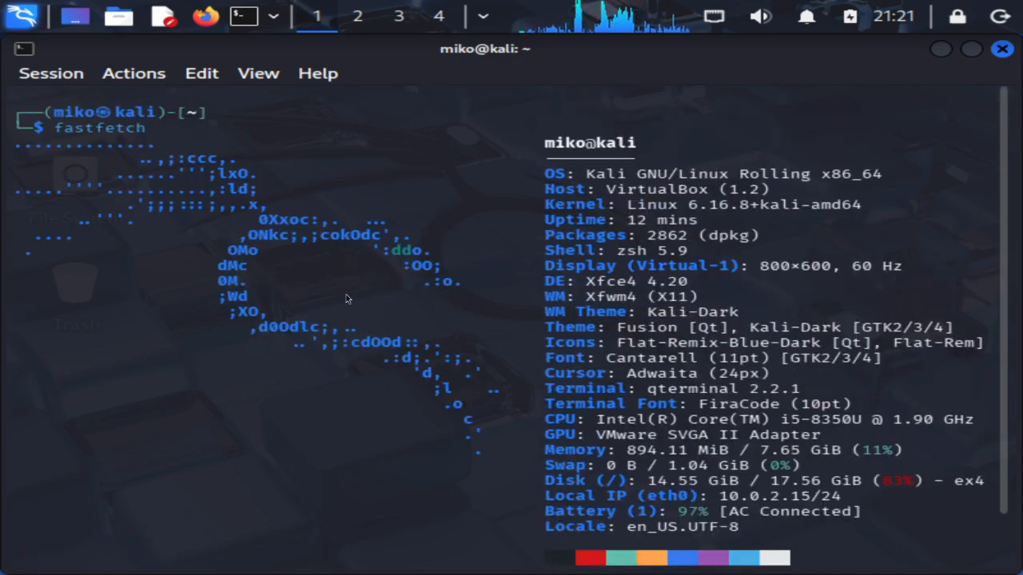
text(clear)
key(Return)
text(sudo apt update)
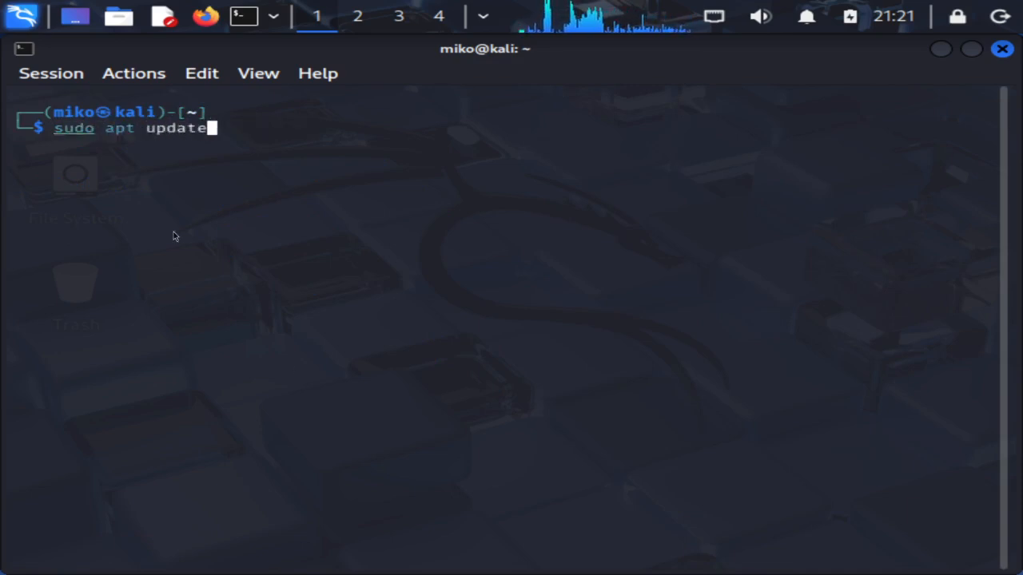
Refresh the package lists with sudo apt update and start sudo apt upgrade
key(Return)
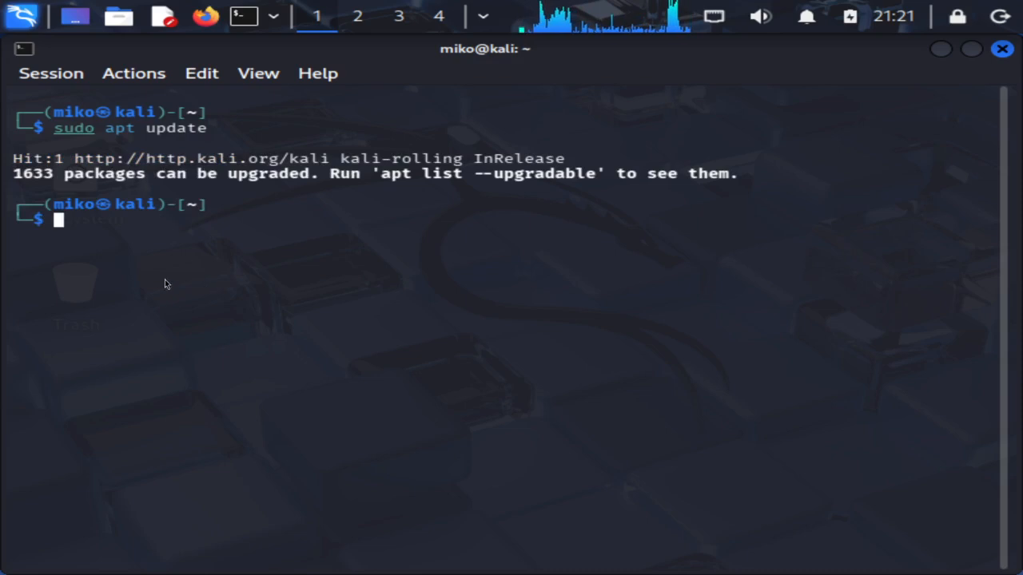
text(sudo apt)
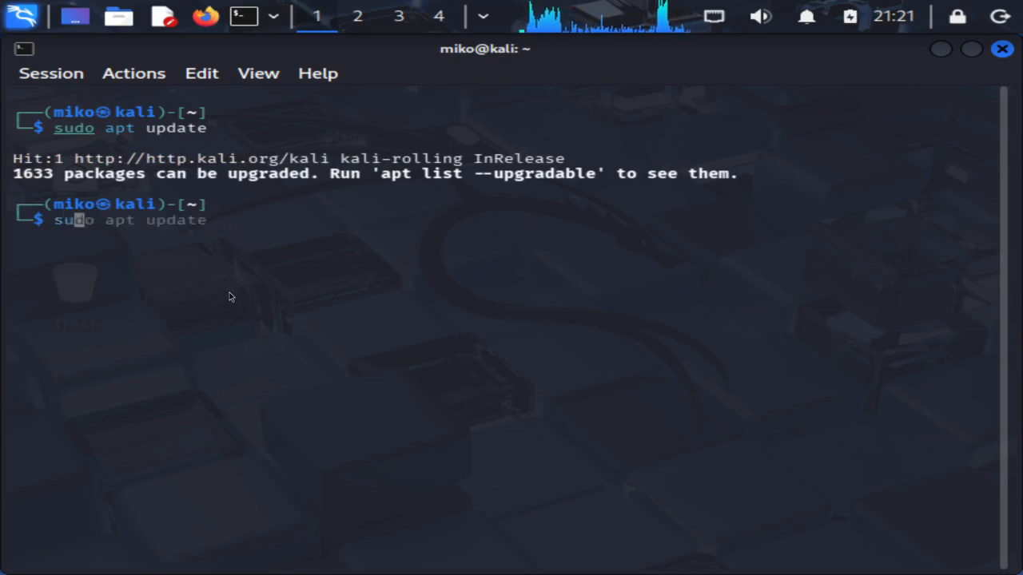
text(rade)
key(Return)
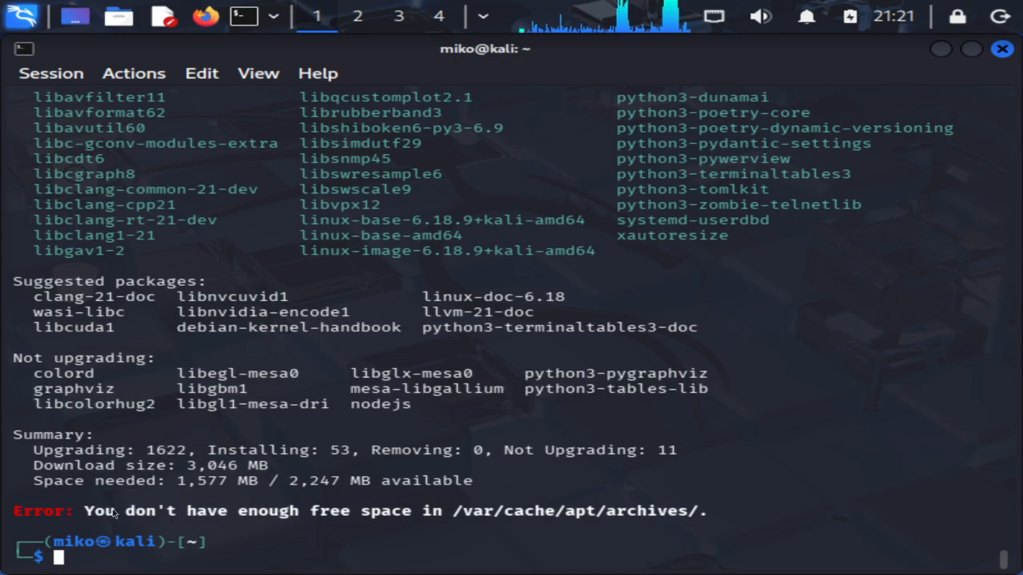
Review the not-enough-free-space upgrade error, clear the terminal, and switch to host workspace 10
drag(13, 511, 747, 511)
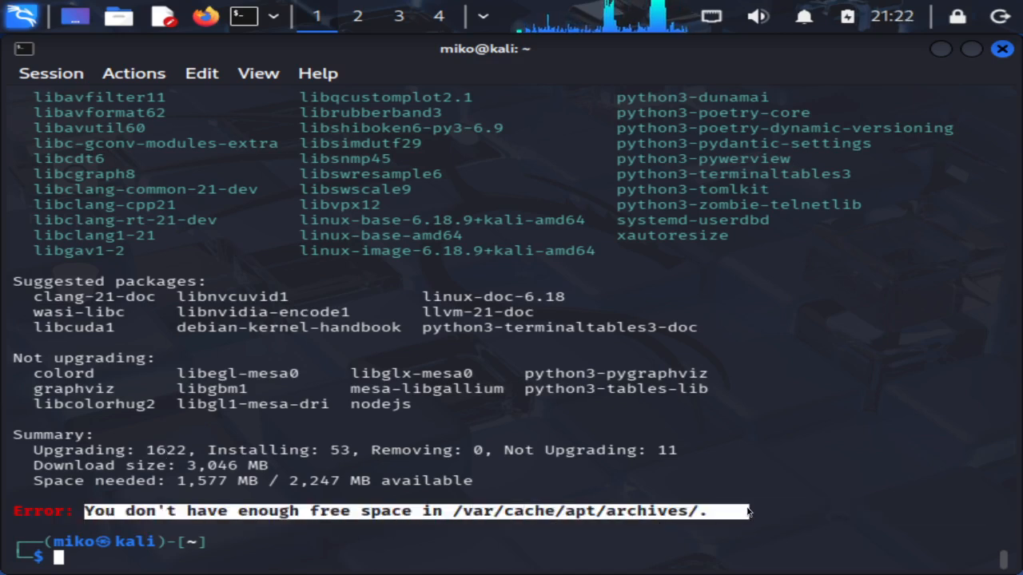
click(747, 511)
text(clear)
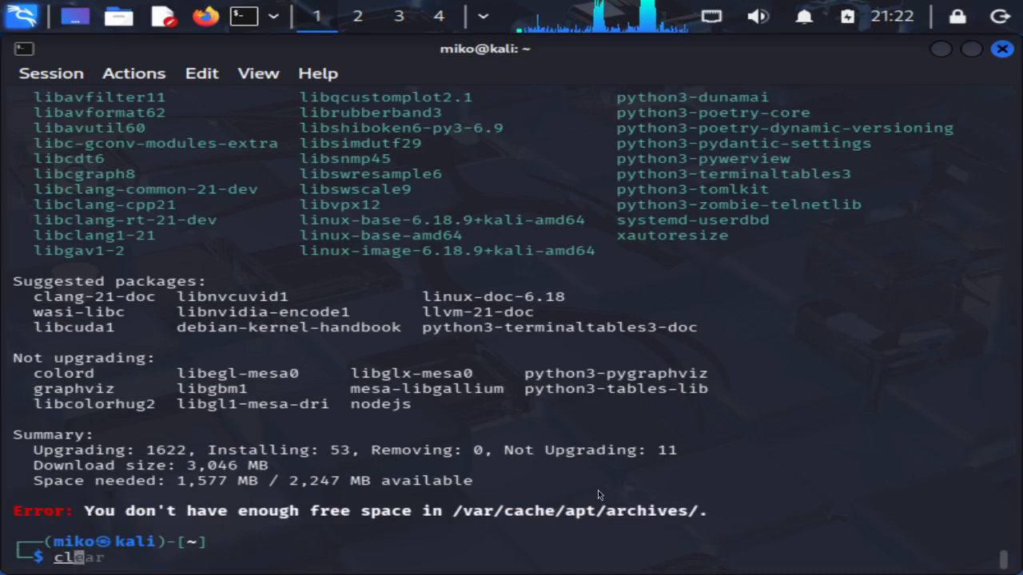
key(Return)
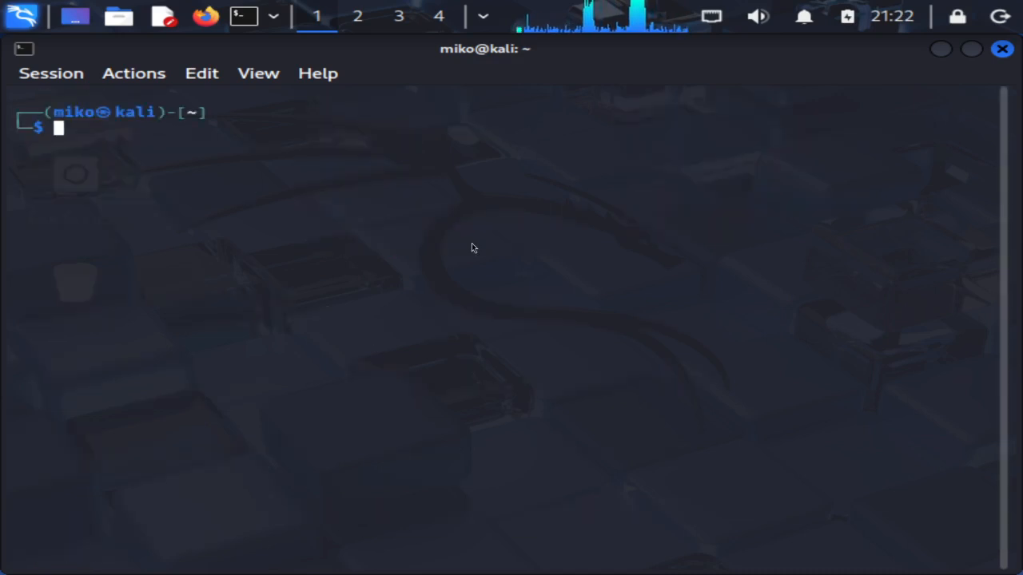
key(super+0)
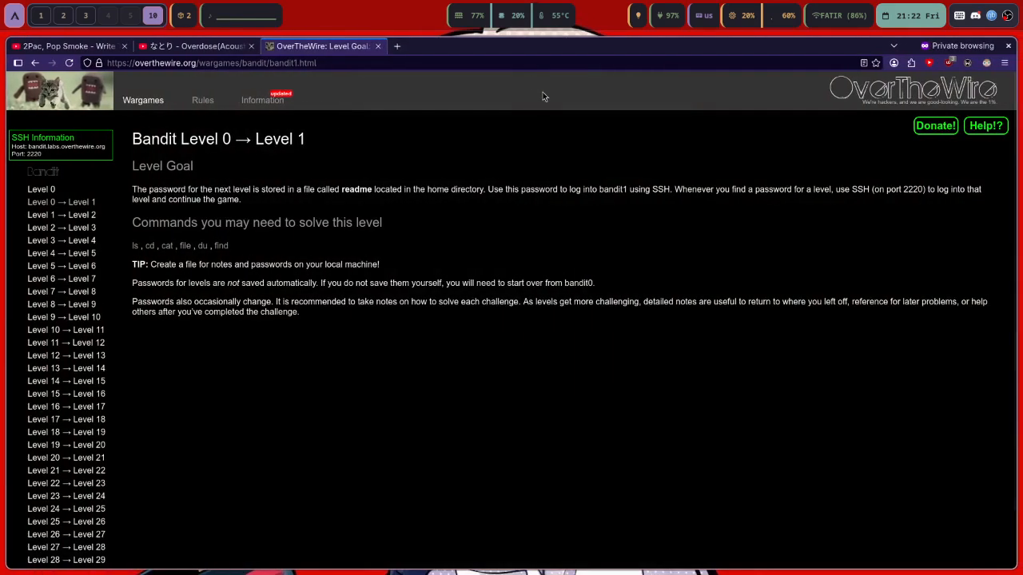
Replace the OverTheWire tab with a new private tab and show the one-time search engine choices
click(397, 46)
click(378, 45)
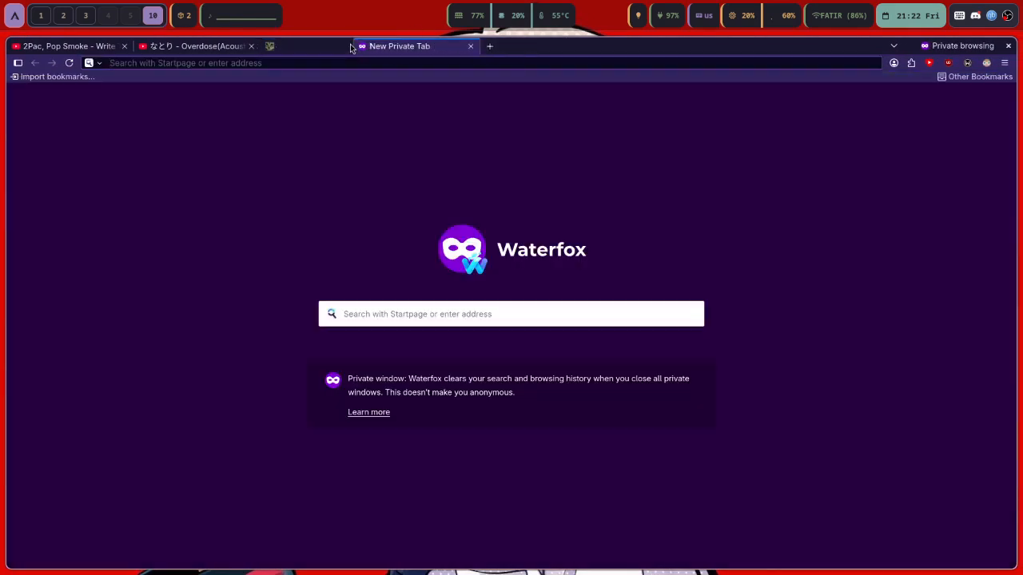
click(96, 63)
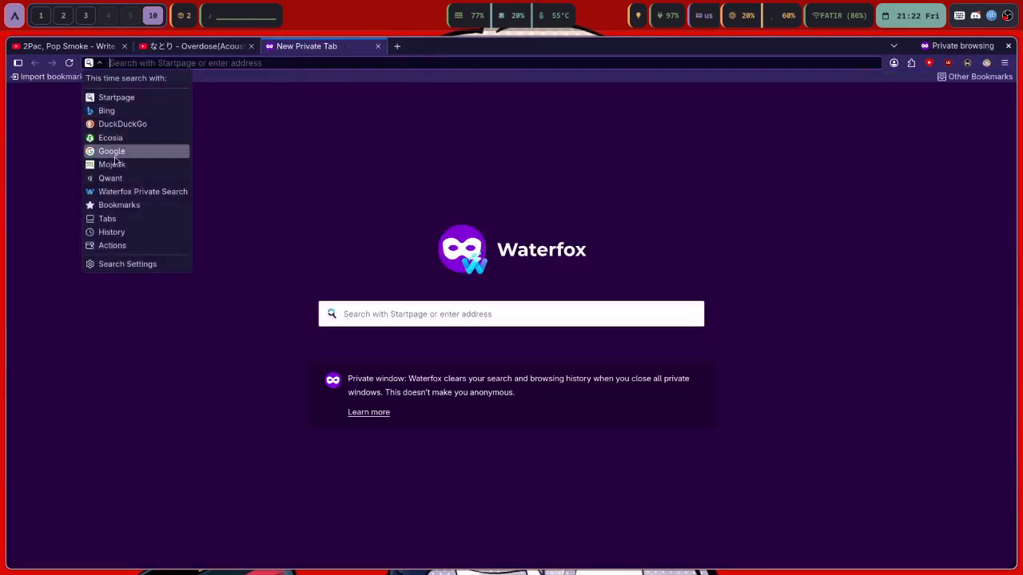
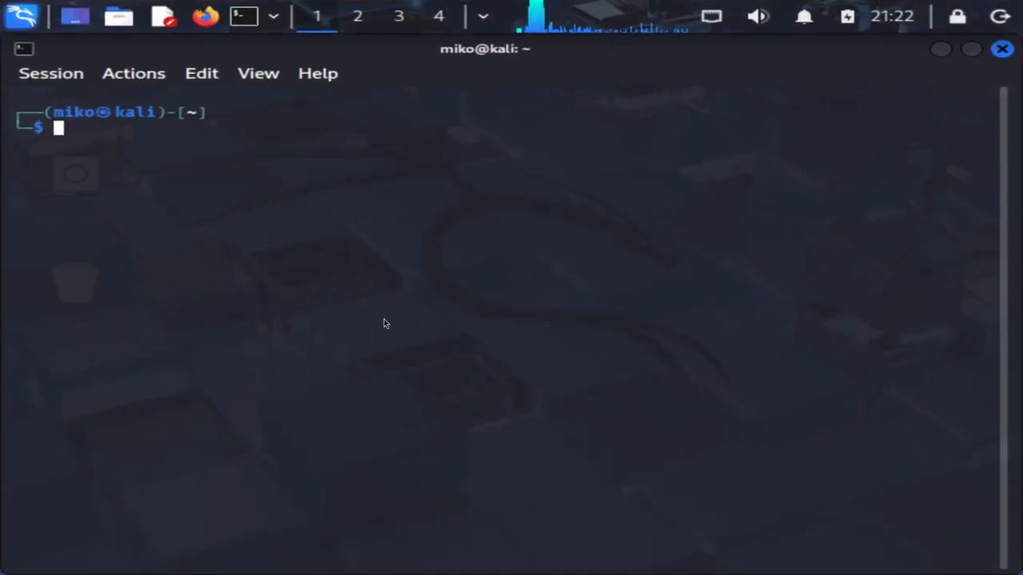
Create the gitDownloads directory with mkdir and cd into it
text(mkdir gitDownloads)
key(Return)
text(cd git)
key(Tab)
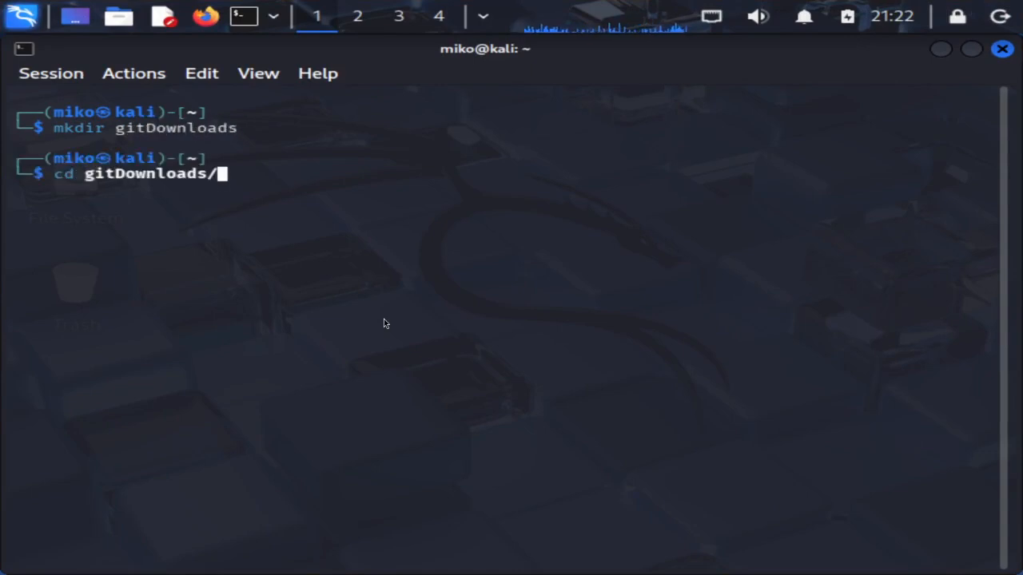
key(Return)
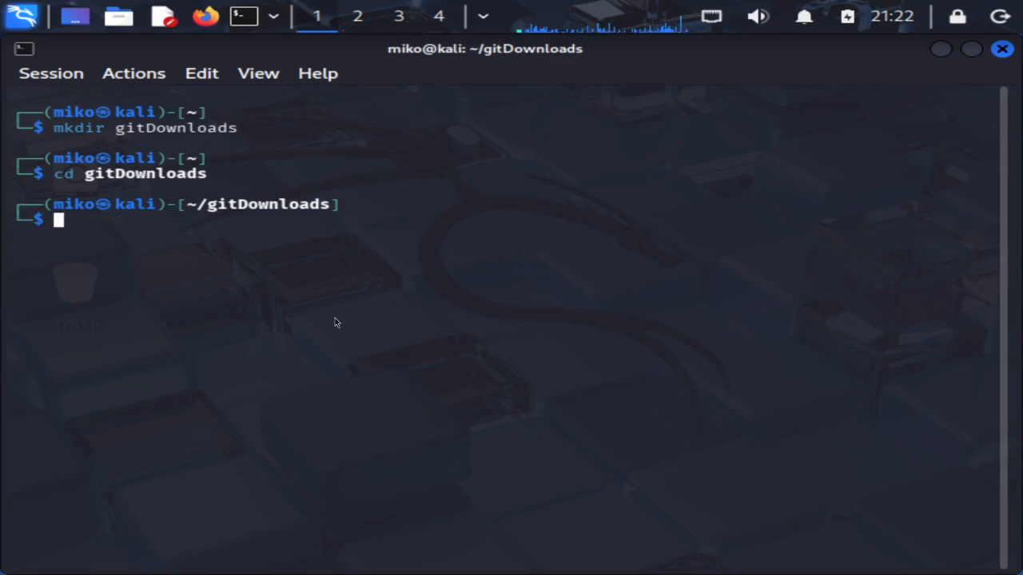
Lock and unlock the session with the account password, then clear the terminal
key(super+l)
text(•)
key(BackSpace)
text(••••••••••••••)
key(Return)
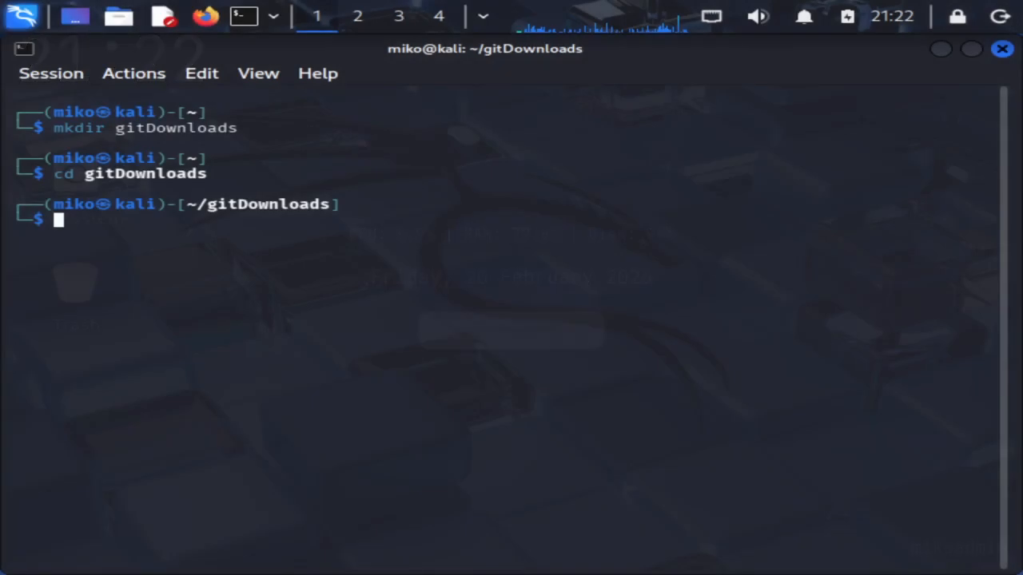
key(ctrl+l)
text(s)
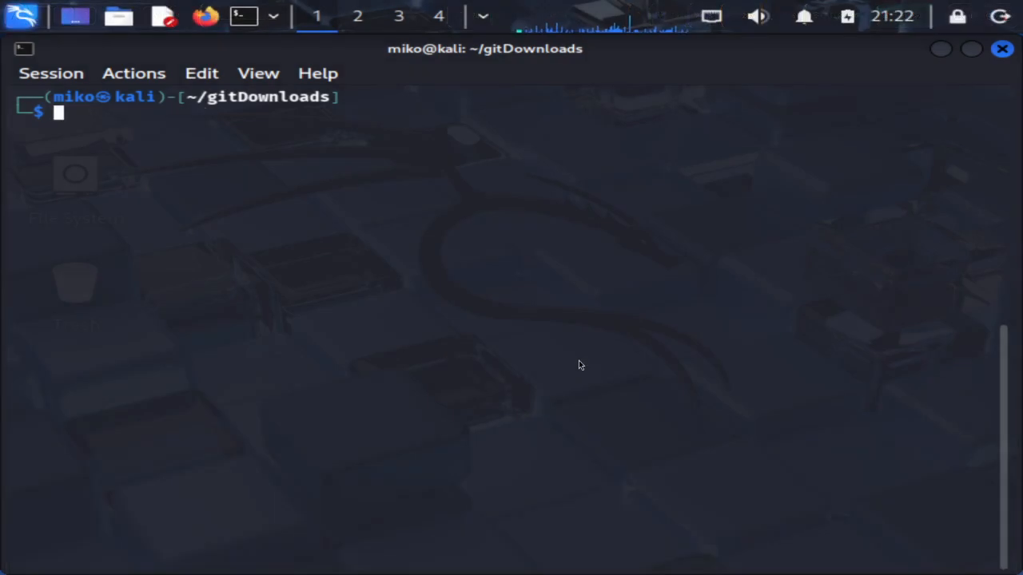
Remove the stray letter and start typing a git command at the prompt
key(BackSpace)
text(git)
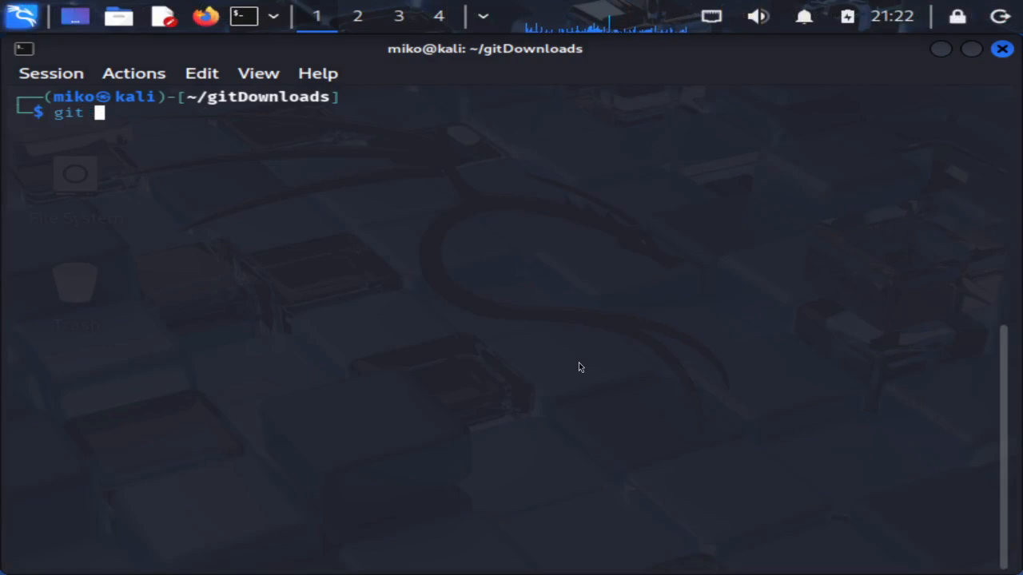
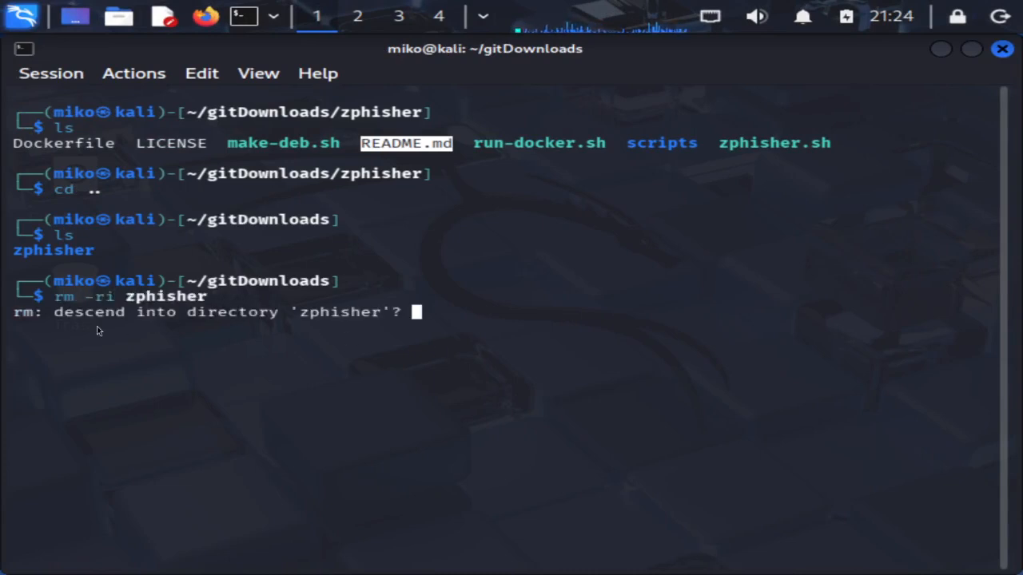
Answer y to enter zphisher and .git, deleting README.md and the .git index file
text(y)
key(Return)
text(y)
key(Return)
text(y)
key(Return)
text(y)
key(Return)
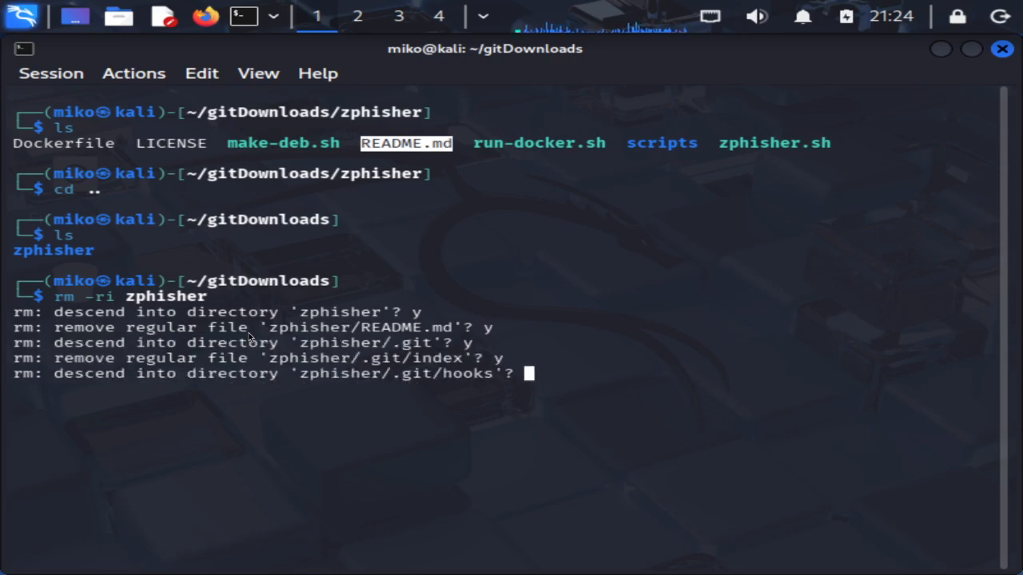
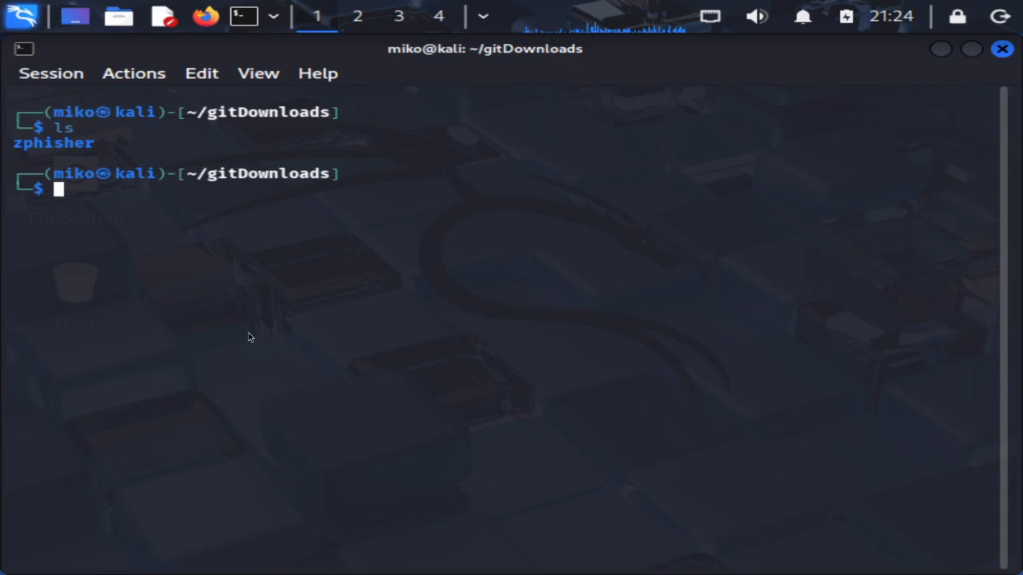
Answer the remaining prompts with y, then force-delete the zphisher folder using rm -rf zphisher/
text(rm -rf )
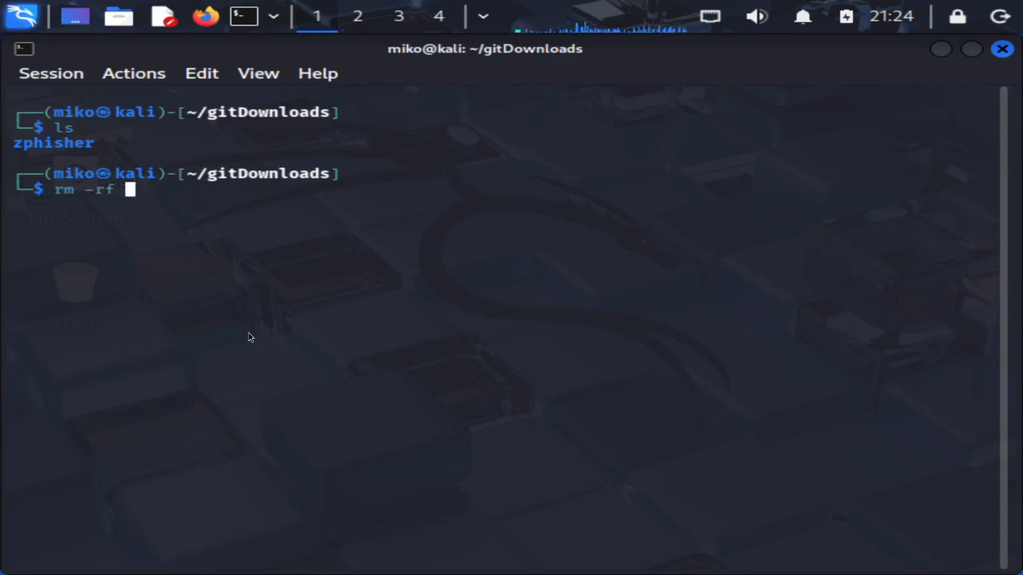
text(zp)
key(Tab)
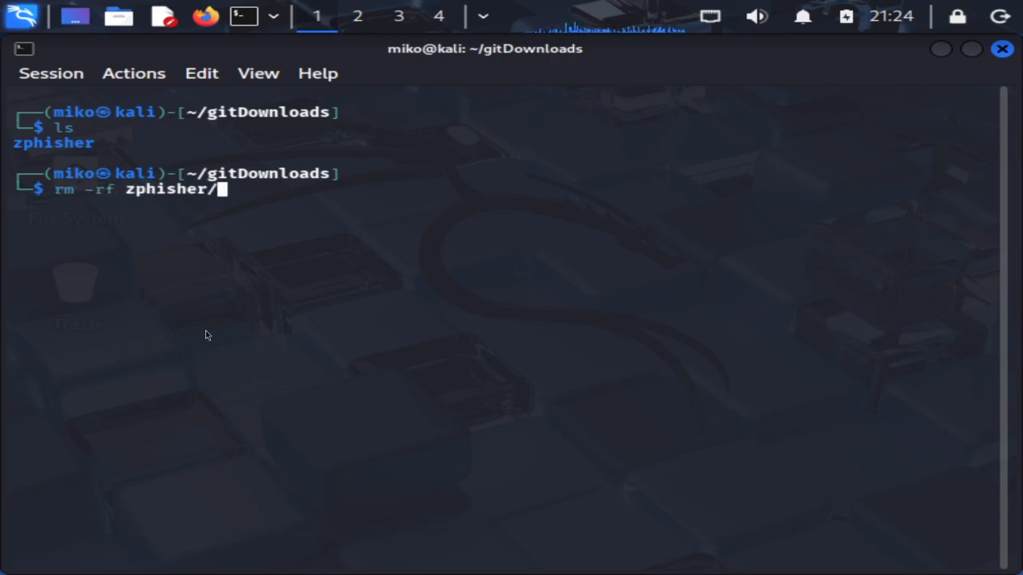
drag(108, 188, 122, 189)
key(Return)
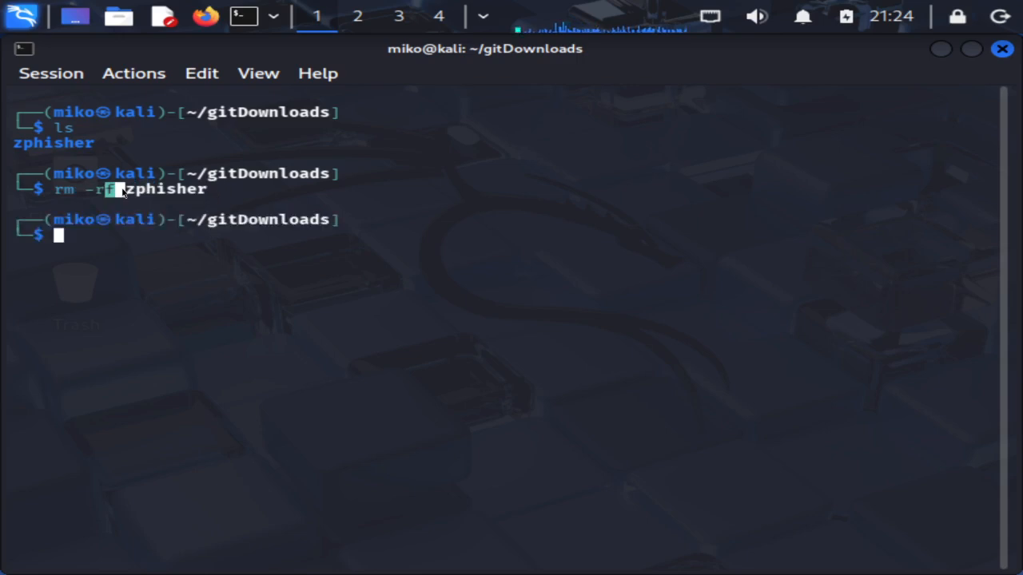
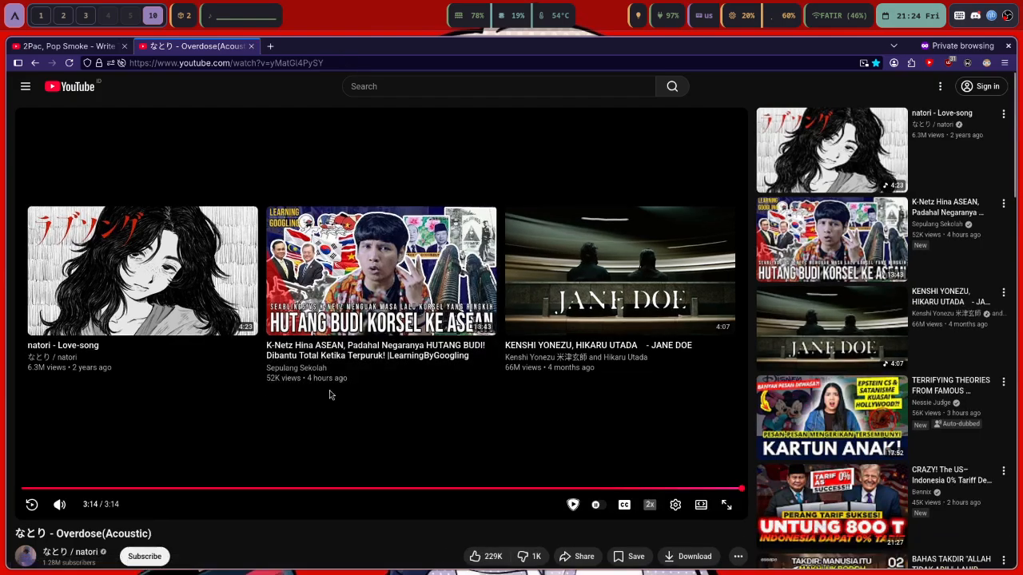
Switch from the browser to the Kali VM workspace and take the VM out of fullscreen
key(super+3)
key(super+2)
key(super+f)
key(super+f)
text(s)
Close the Kali terminal window and bring the OBS window up over the VM
key(super)
key(Escape)
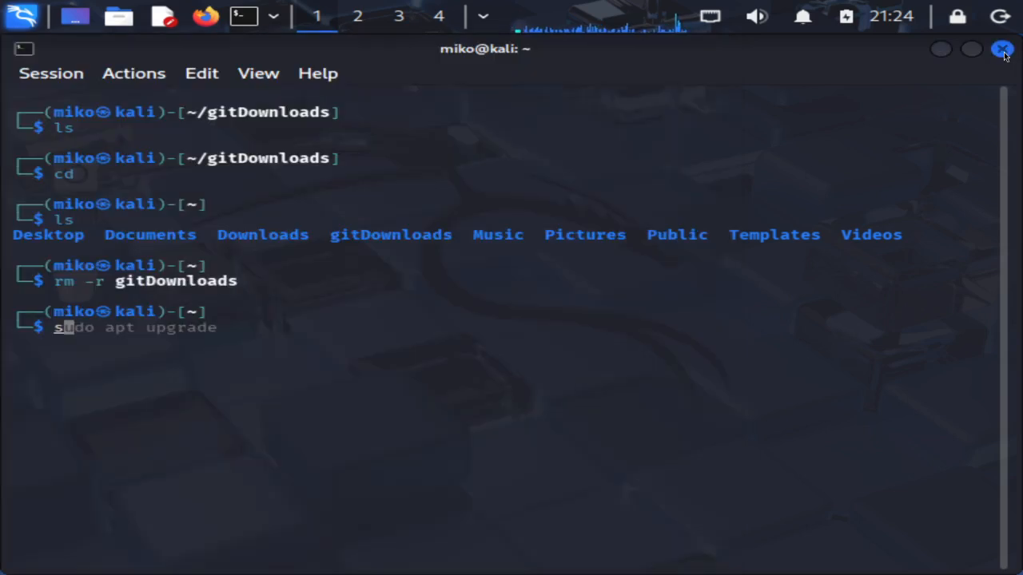
click(1004, 56)
key(super+s)
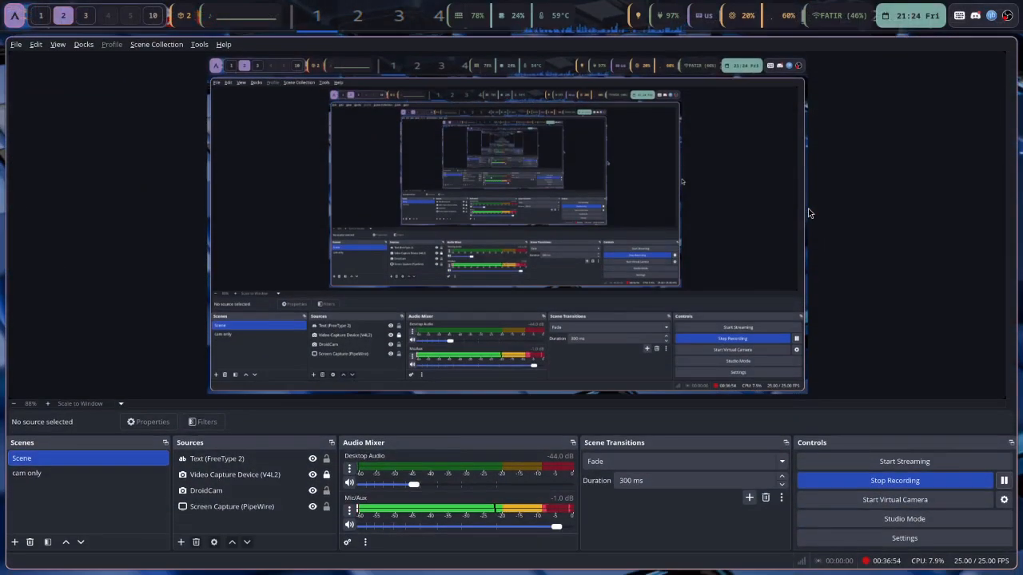